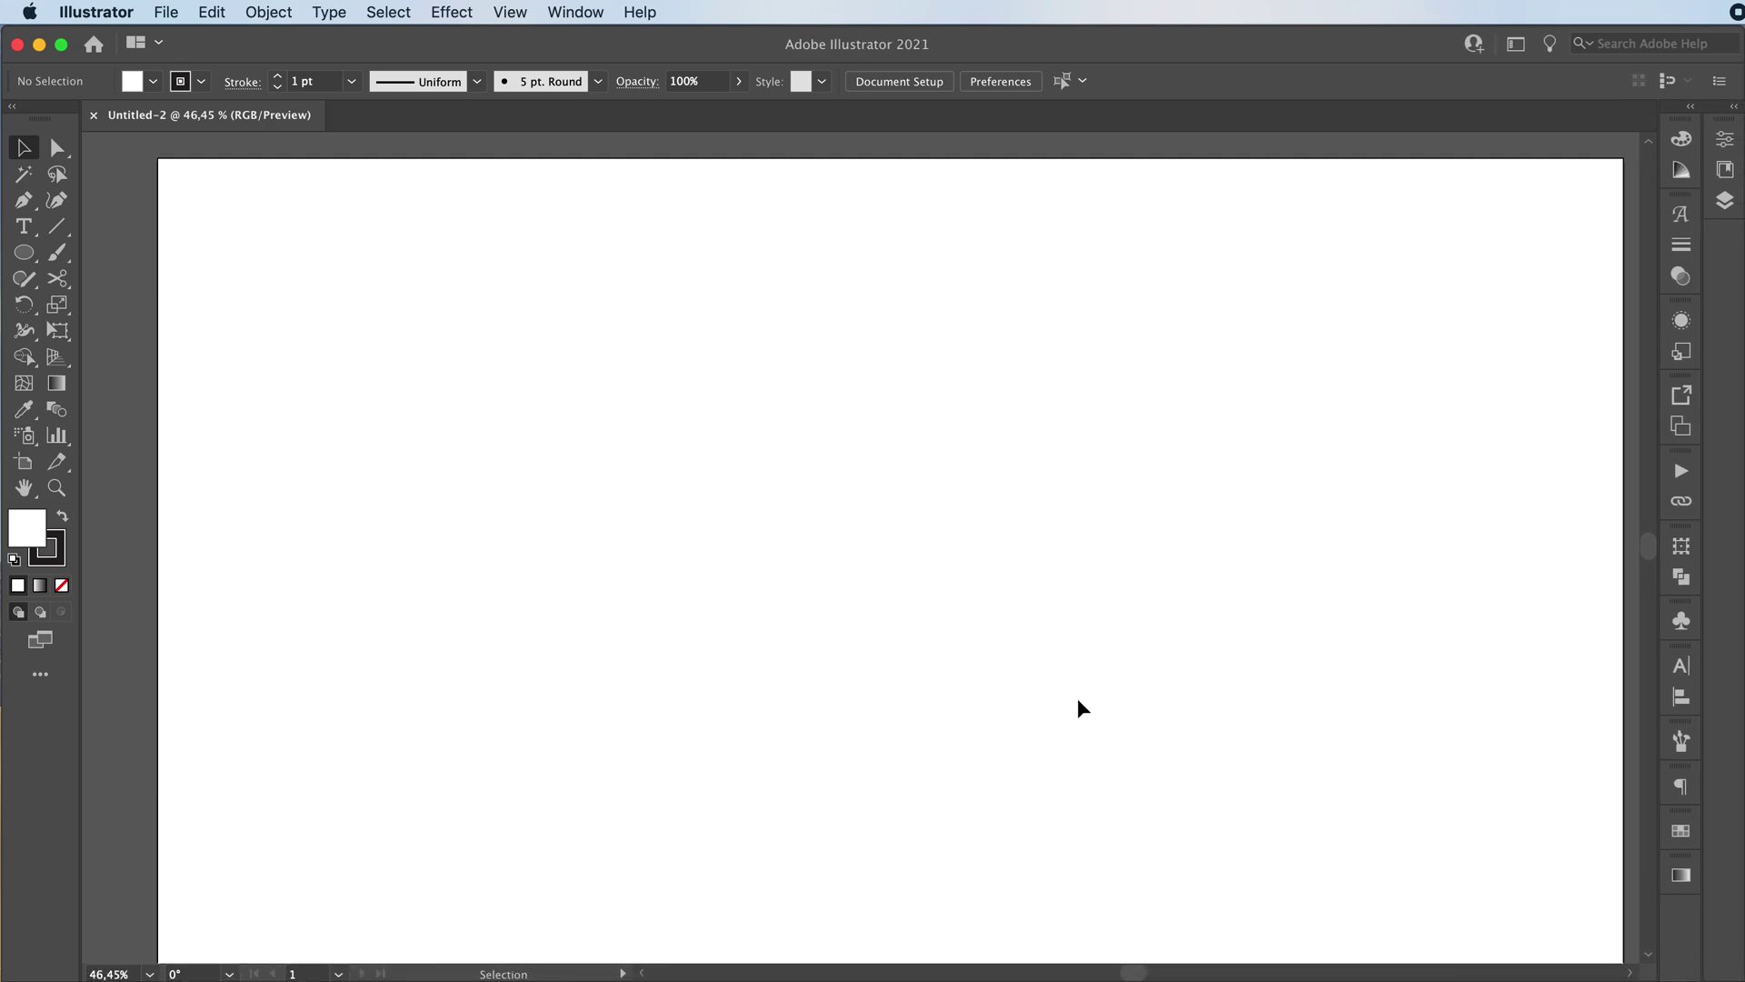
Step: Zoom the view to fit the artboard, then set the Fill swatch to None
key("z")
left_click(1063, 609, "alt")
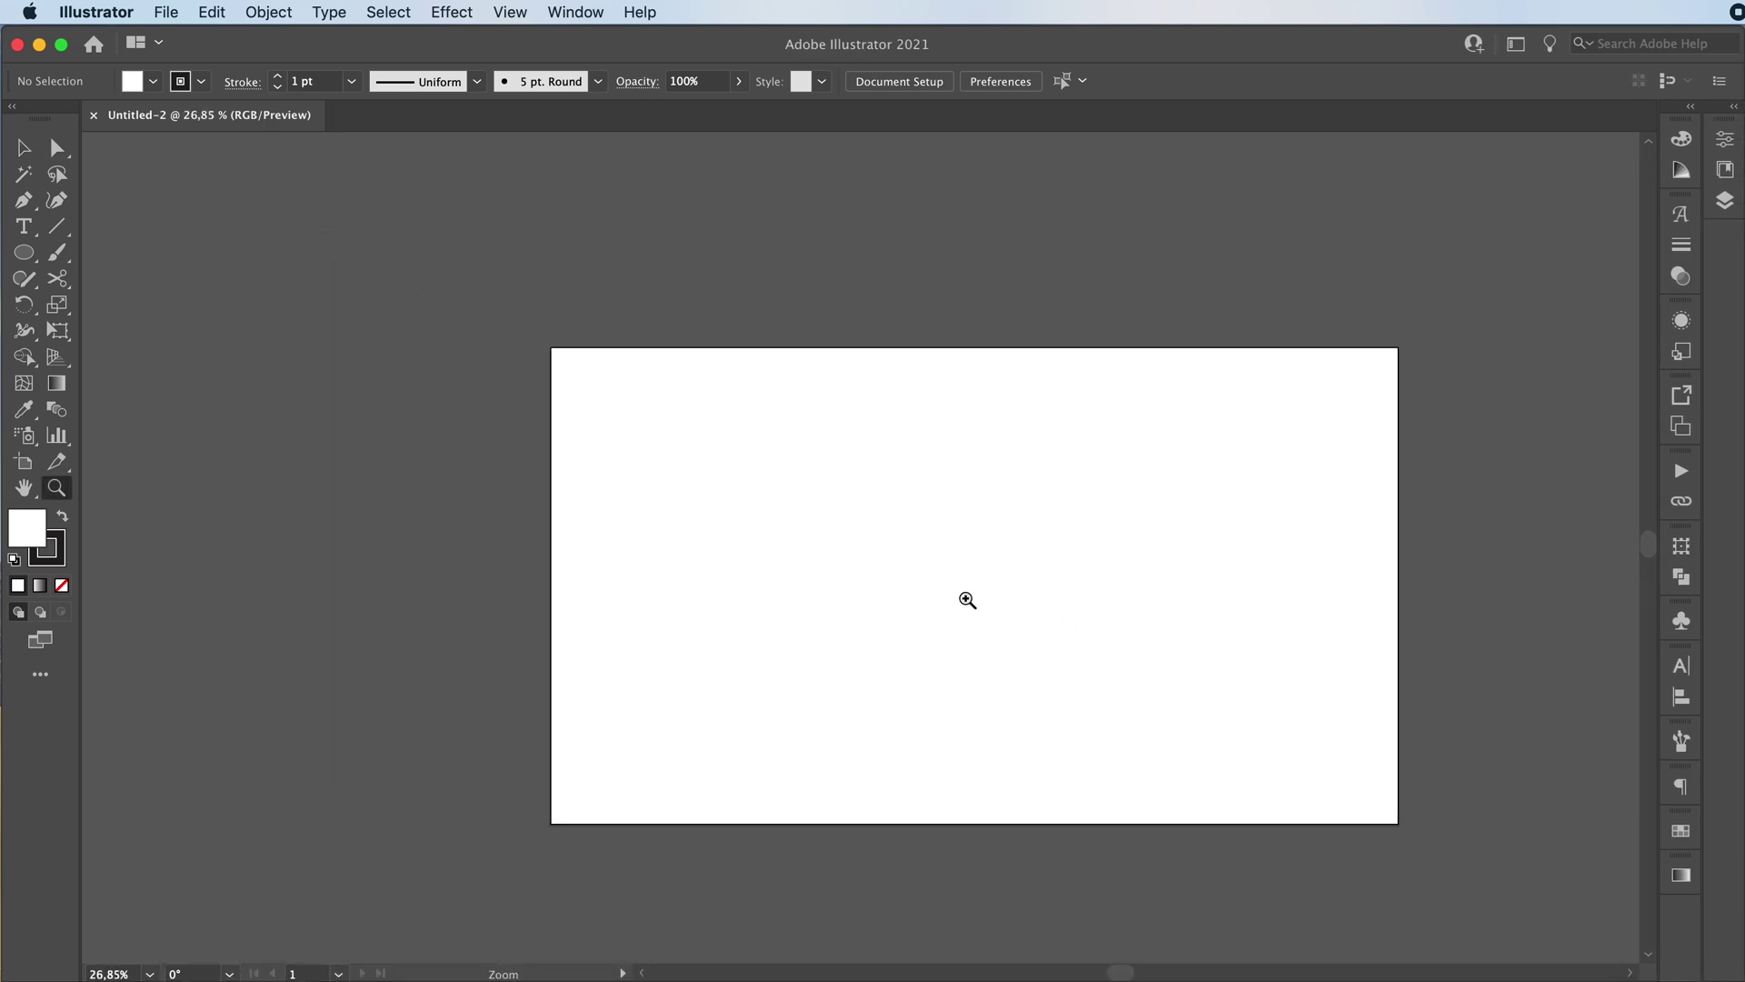
left_click_drag(968, 600, 1095, 584)
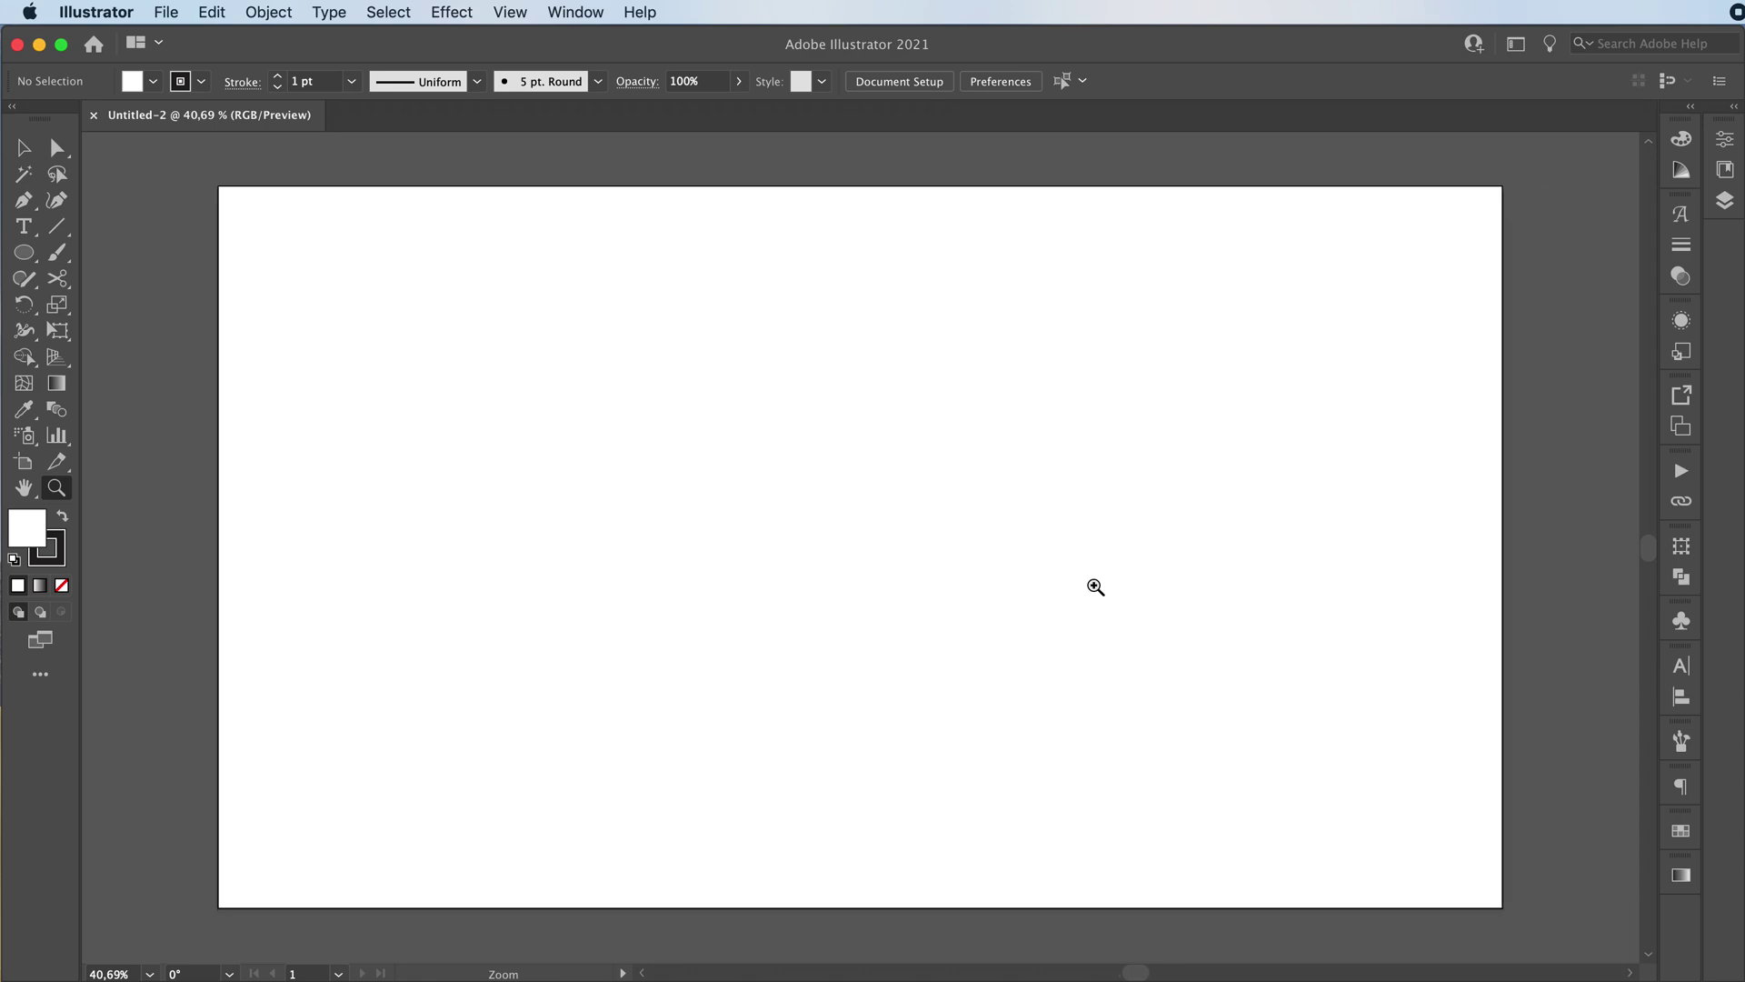
key("v")
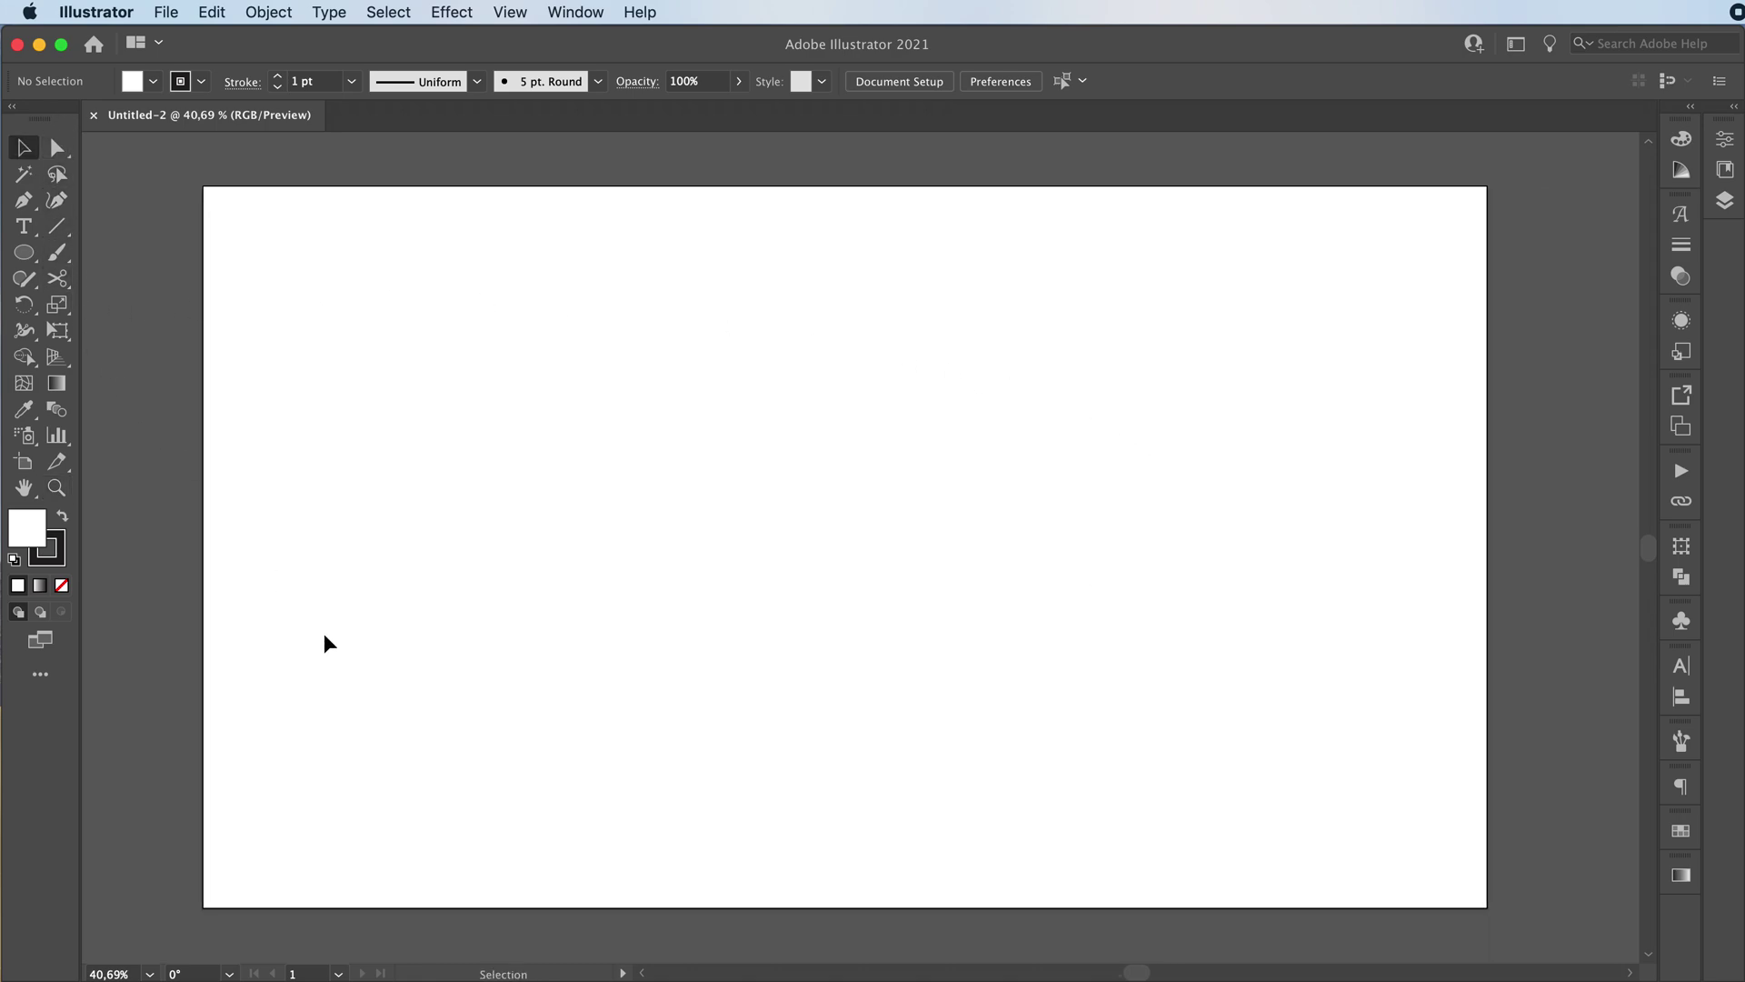
left_click(60, 586)
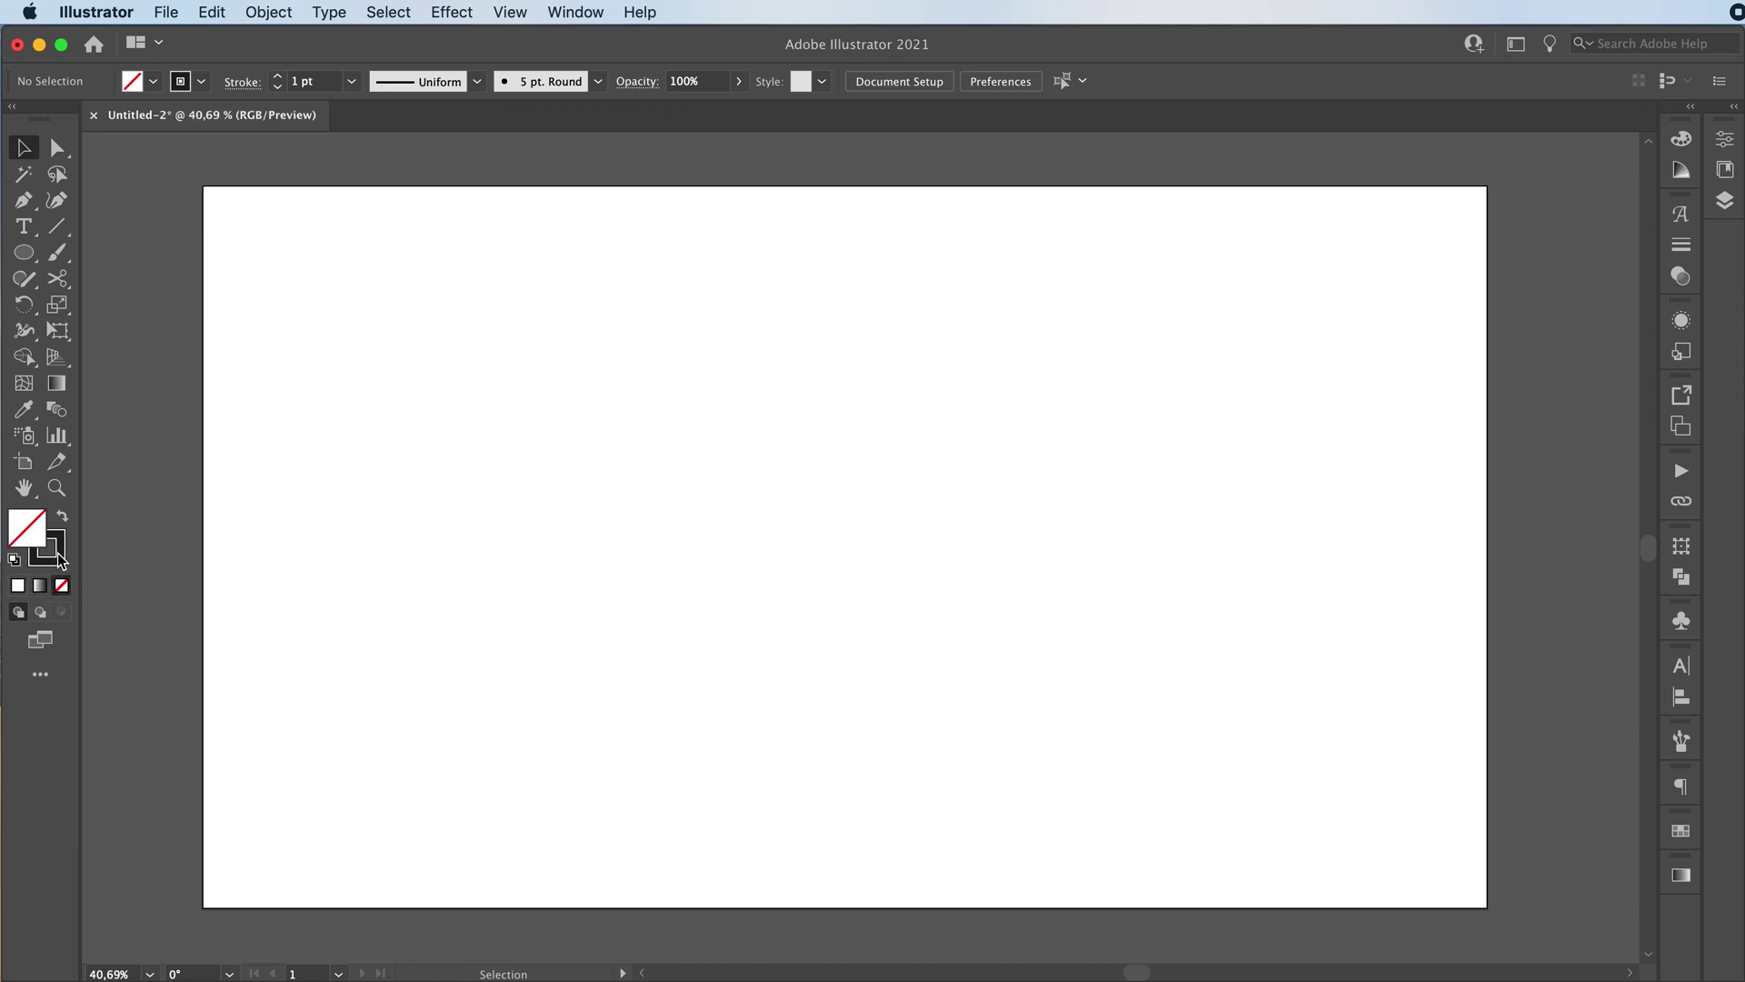
Step: With the stroke active, paint a small closed loop near the artboard centre using the Paintbrush
left_click(54, 555)
left_click(58, 254)
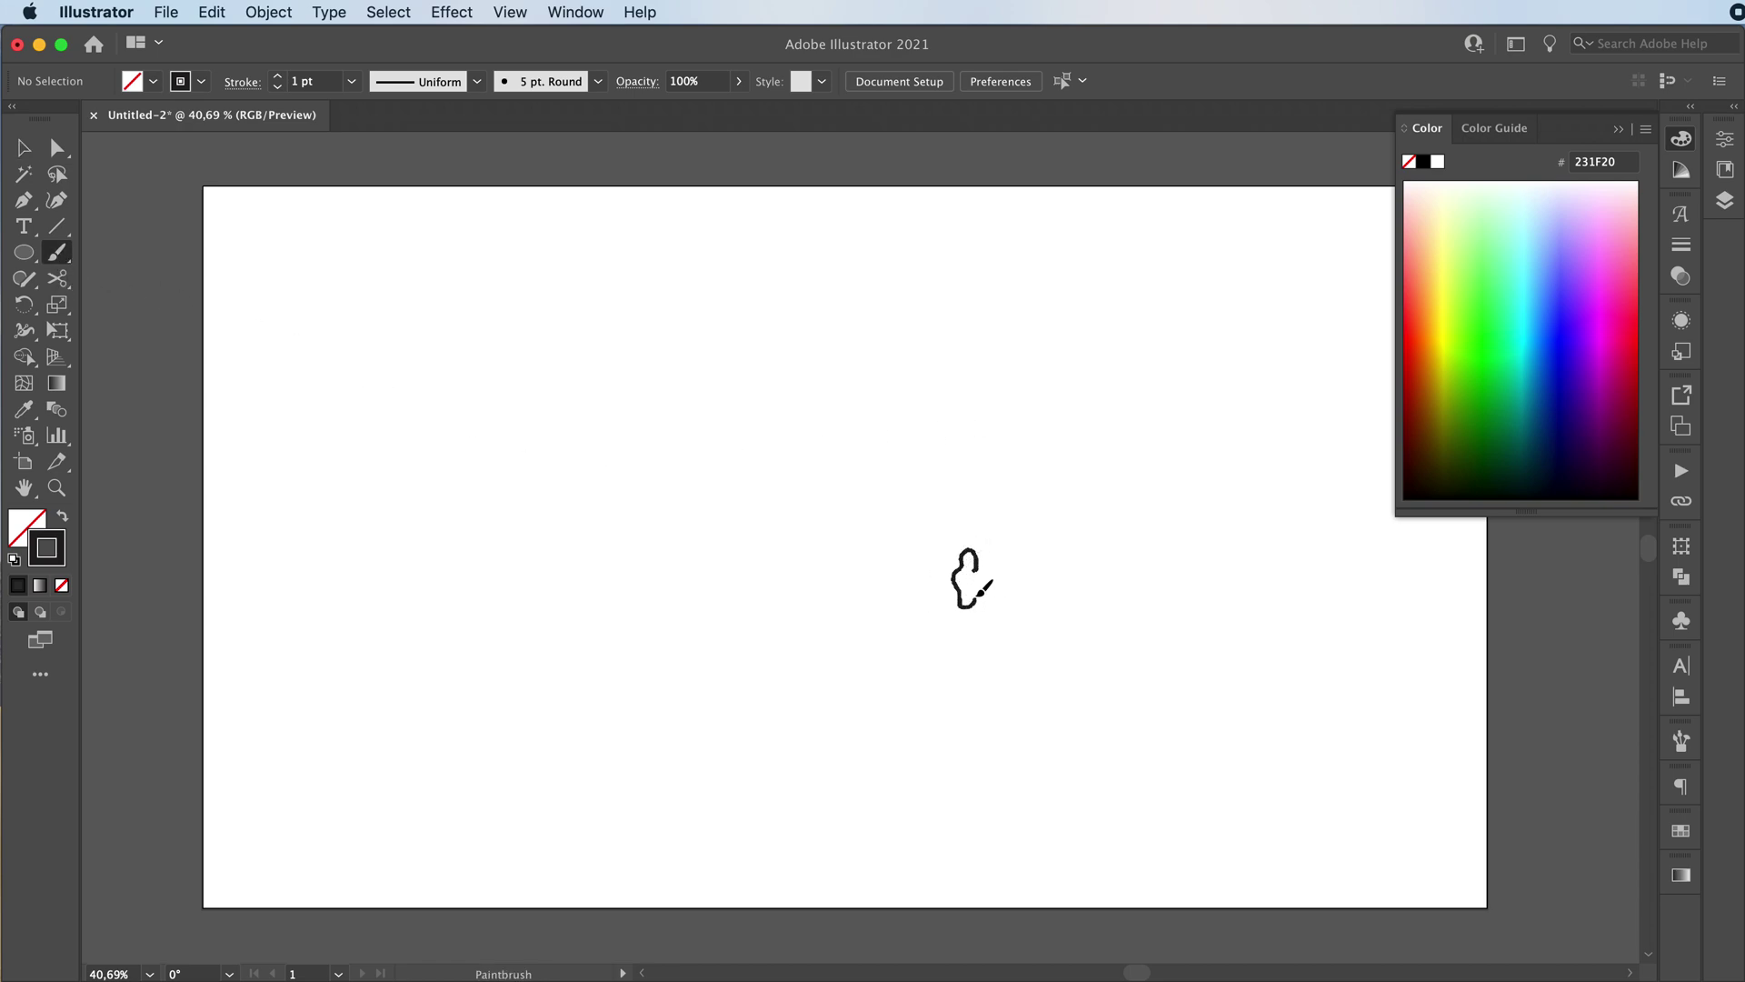
left_click_drag(980, 573, 978, 569)
scroll(996, 556, "up", 10)
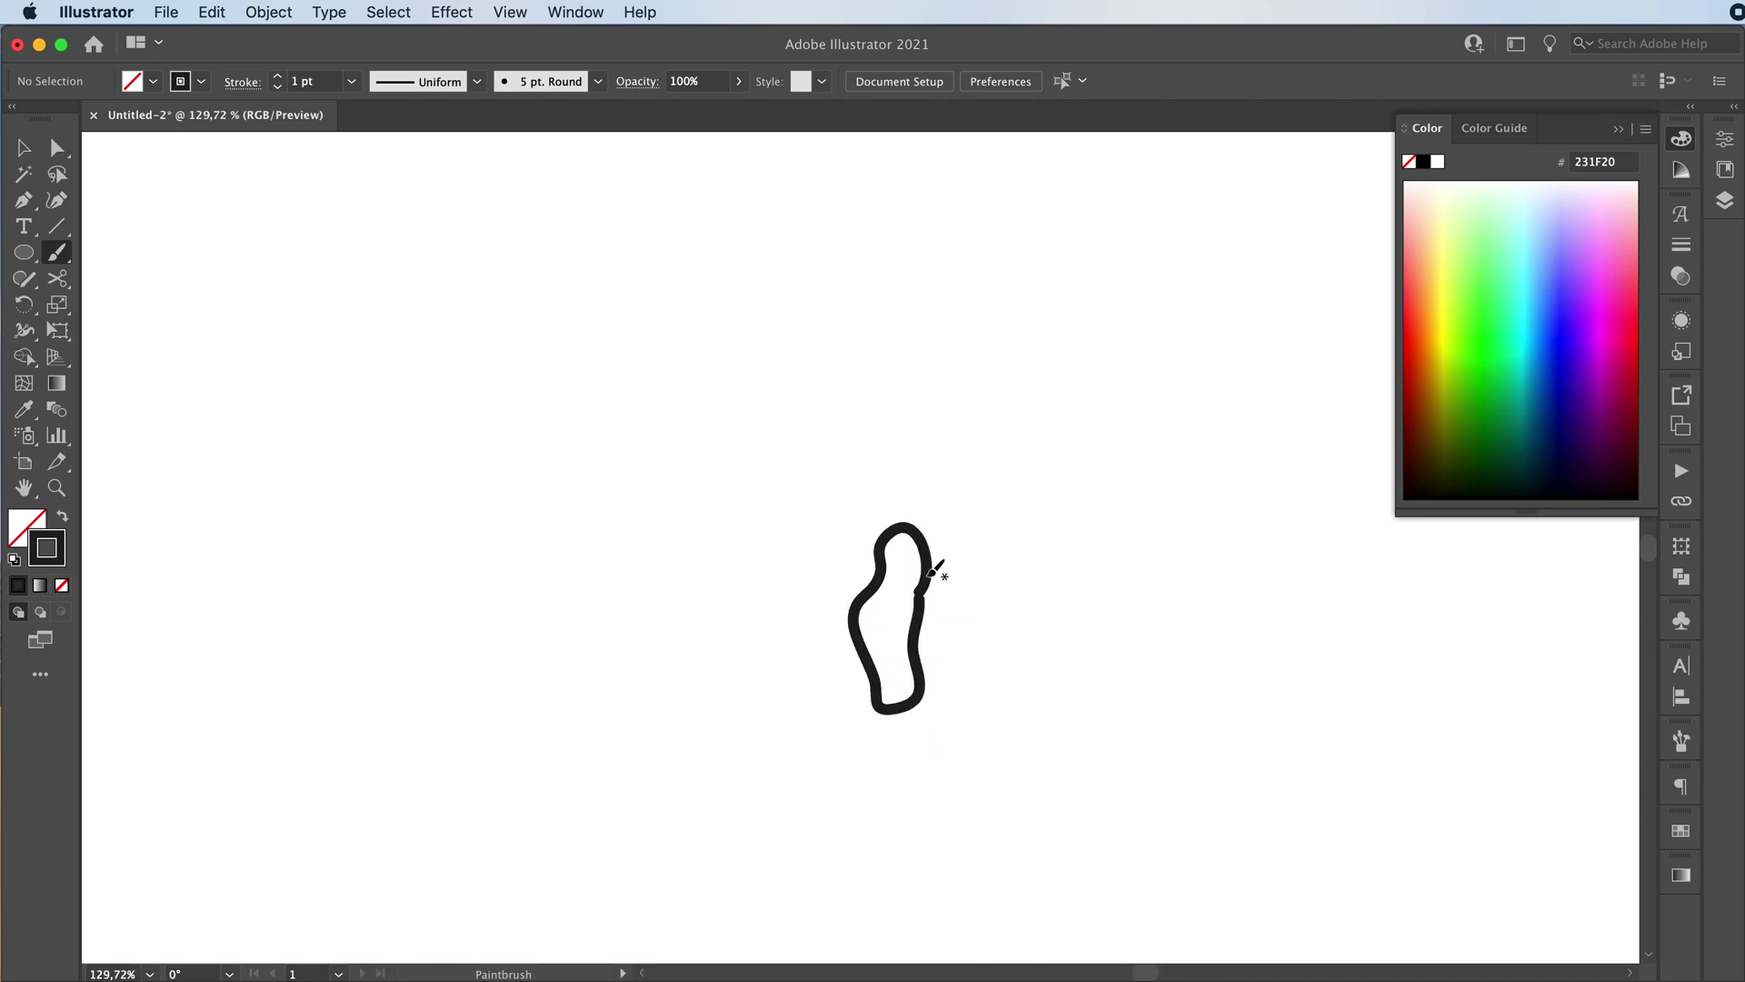
Step: Move the loop's right-side anchor and its handle to smooth out the notch
key("a")
left_click(1021, 645)
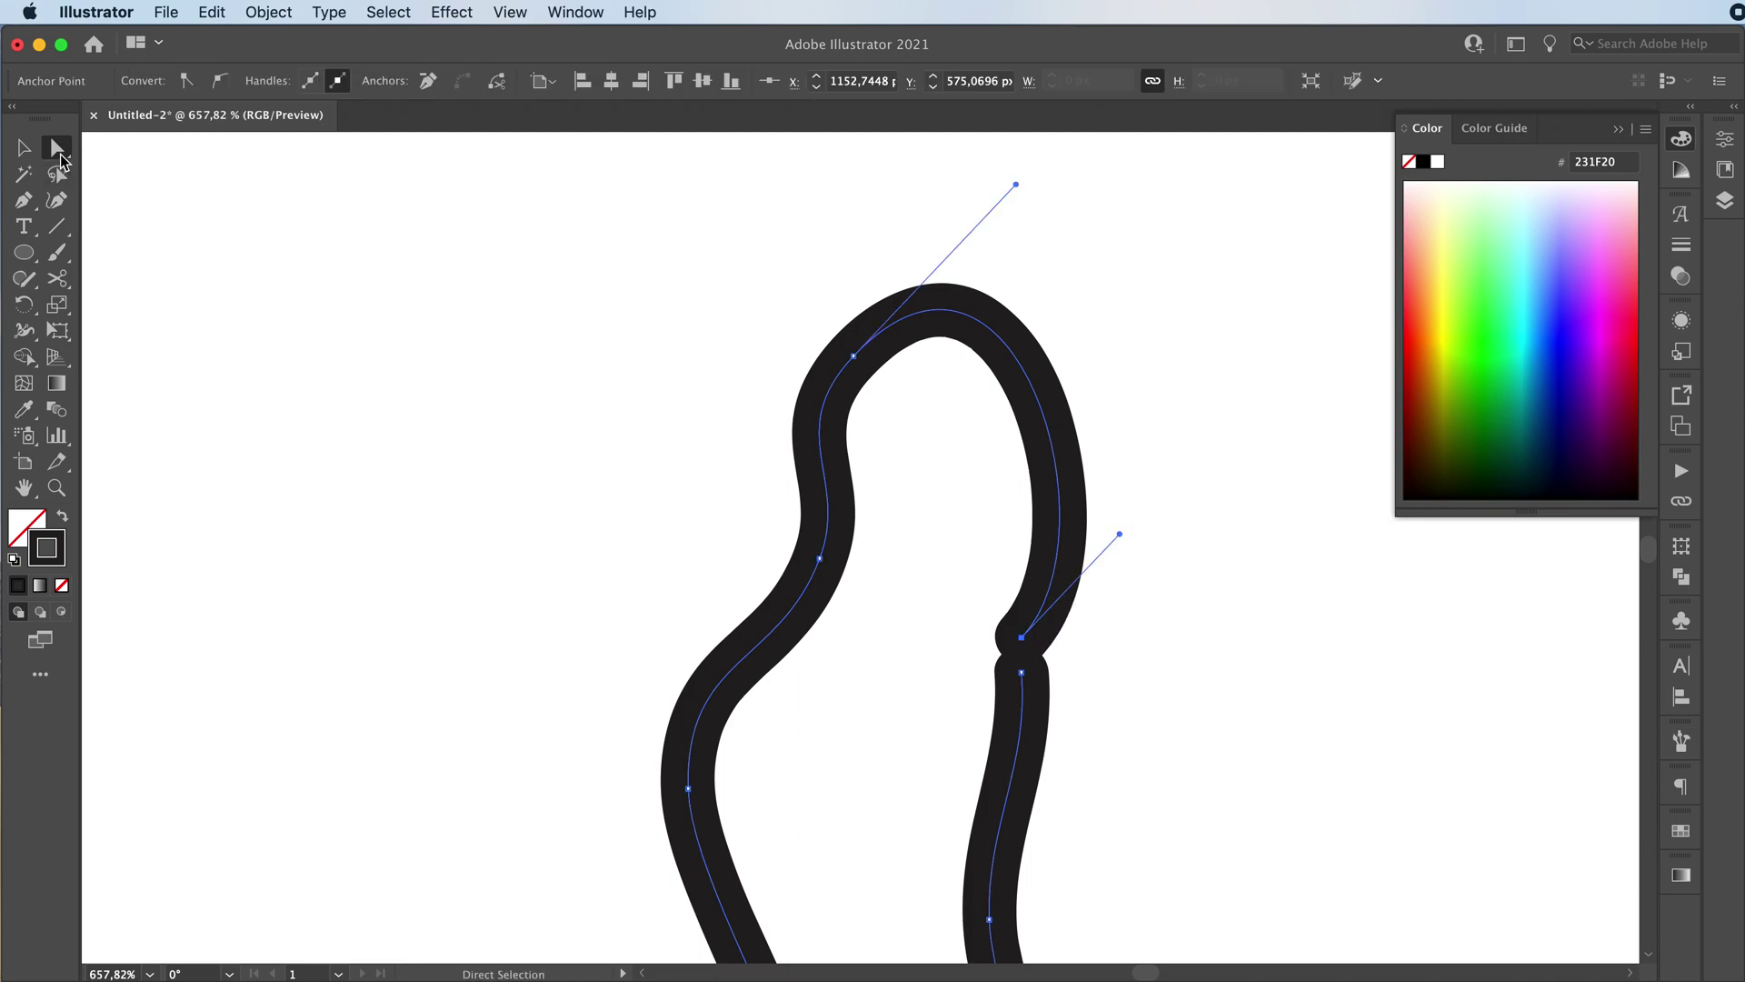
left_click_drag(1119, 534, 1038, 511)
left_click_drag(1021, 638, 1018, 671)
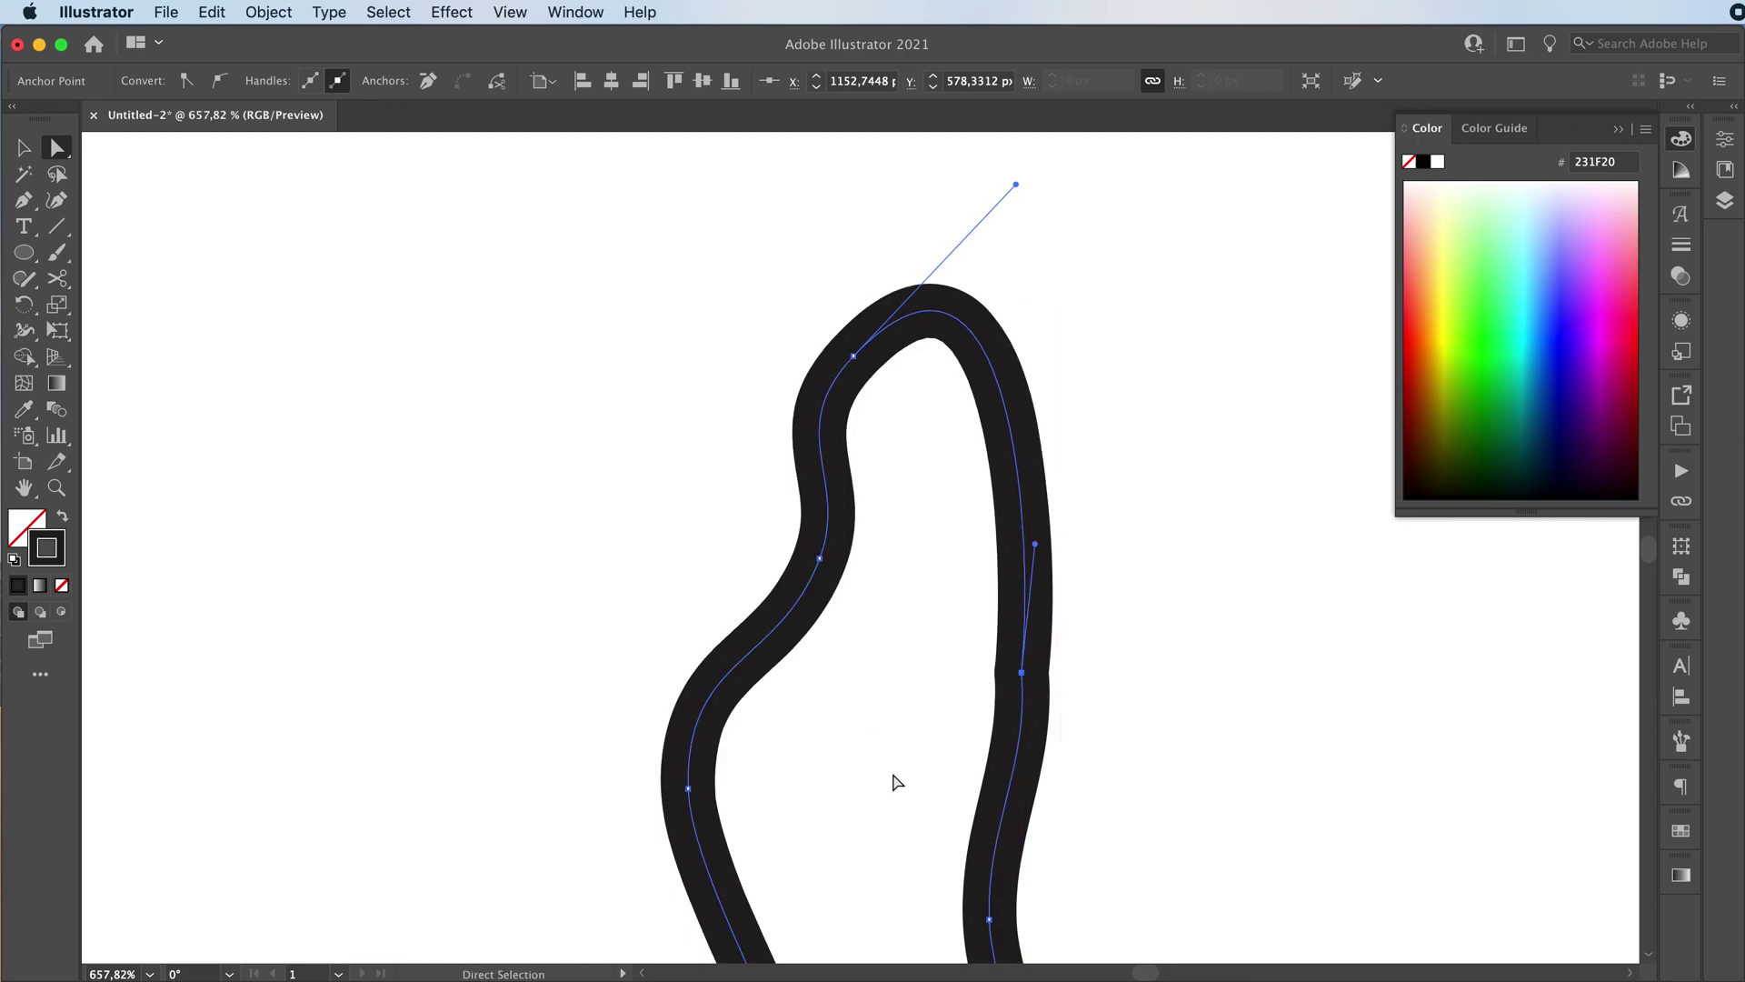
key("z")
left_click_drag(925, 720, 483, 623)
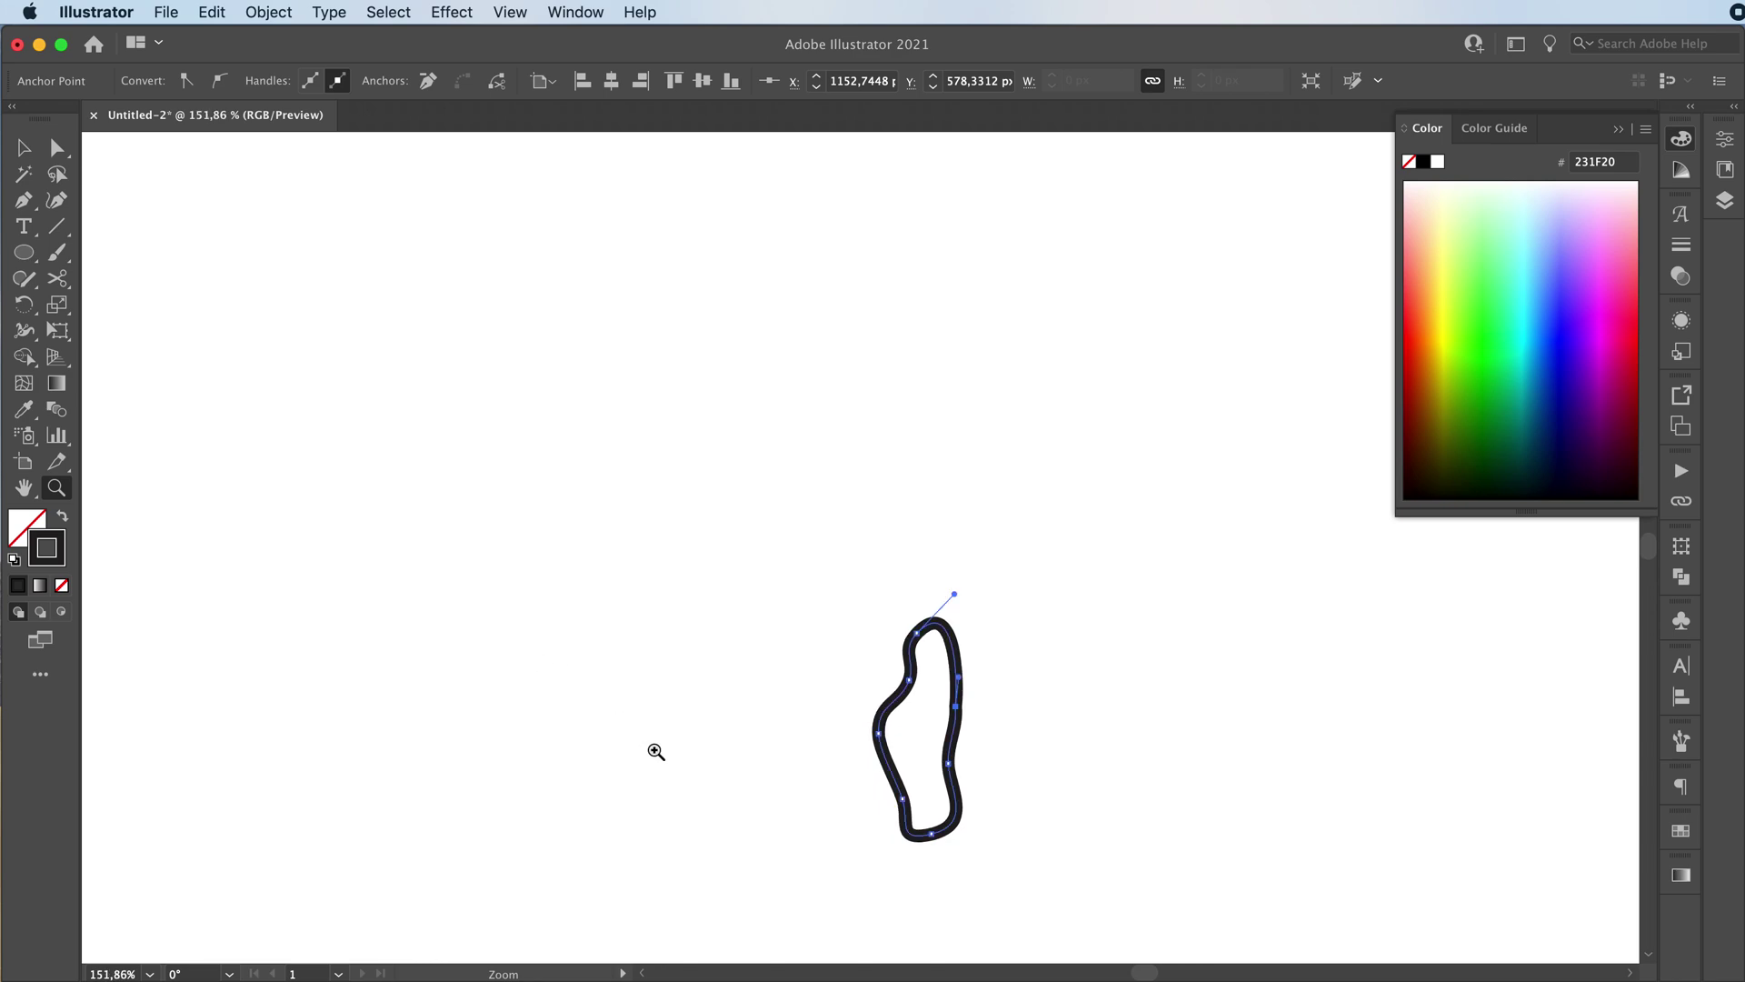
left_click(773, 717, "super")
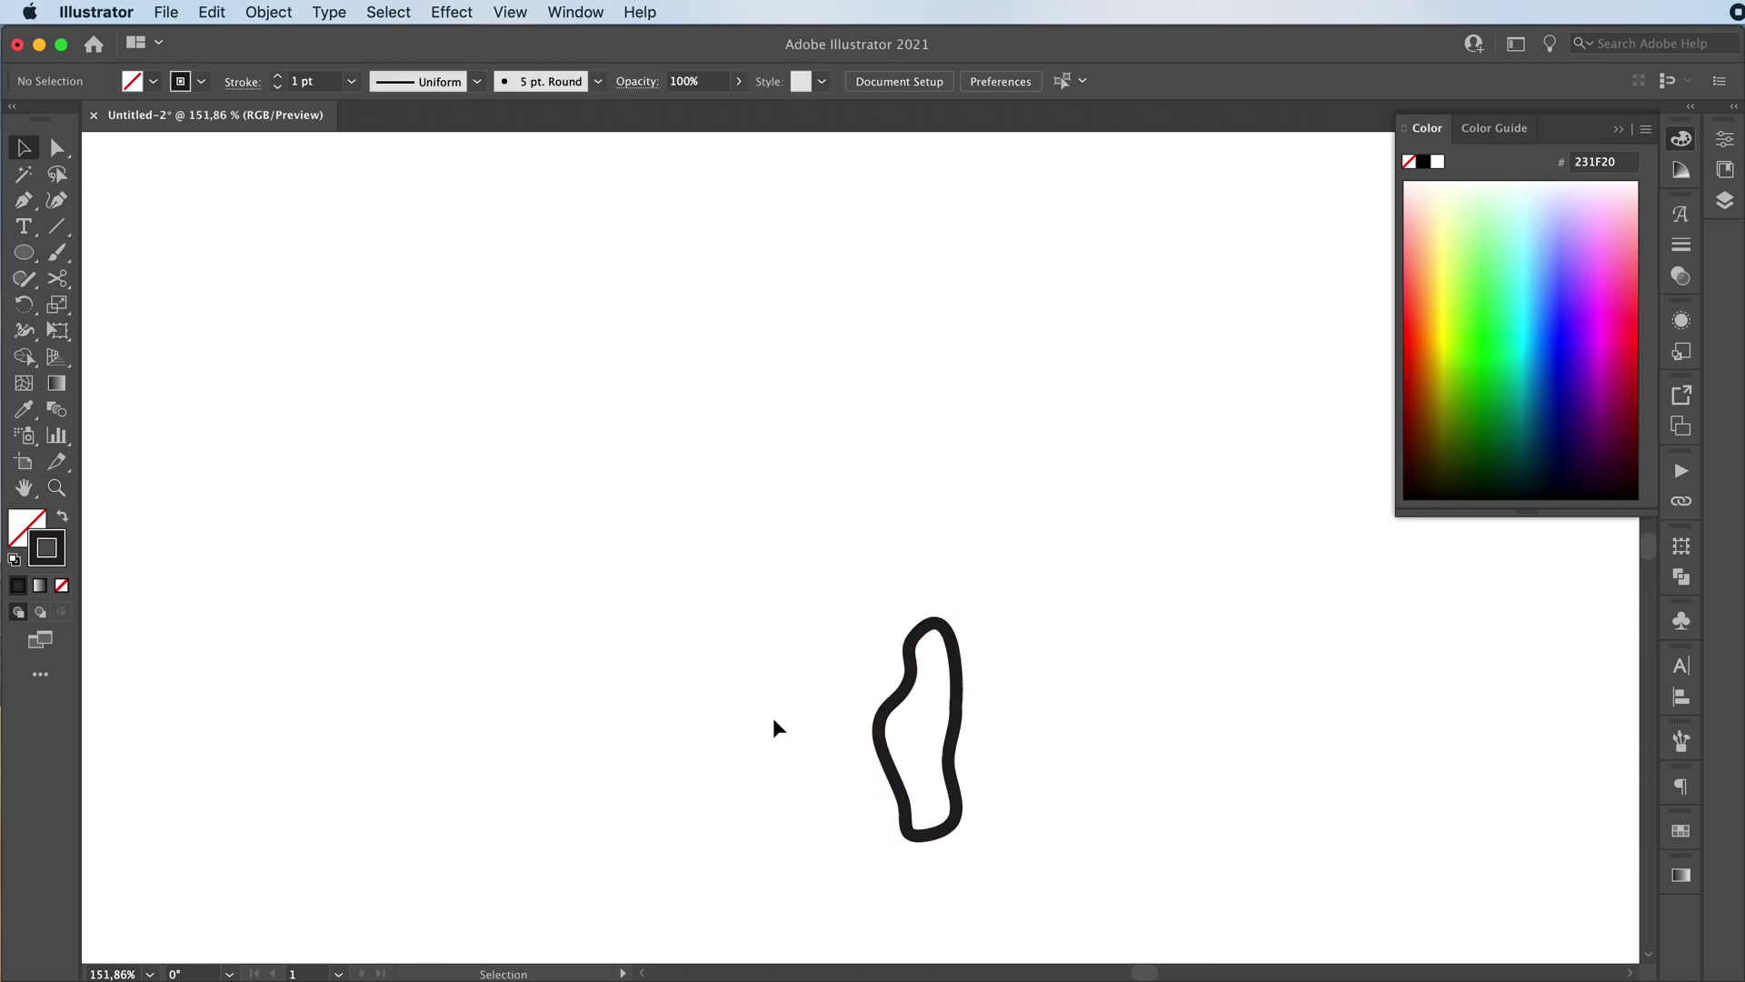
left_click(849, 701)
left_click_drag(642, 668, 773, 616)
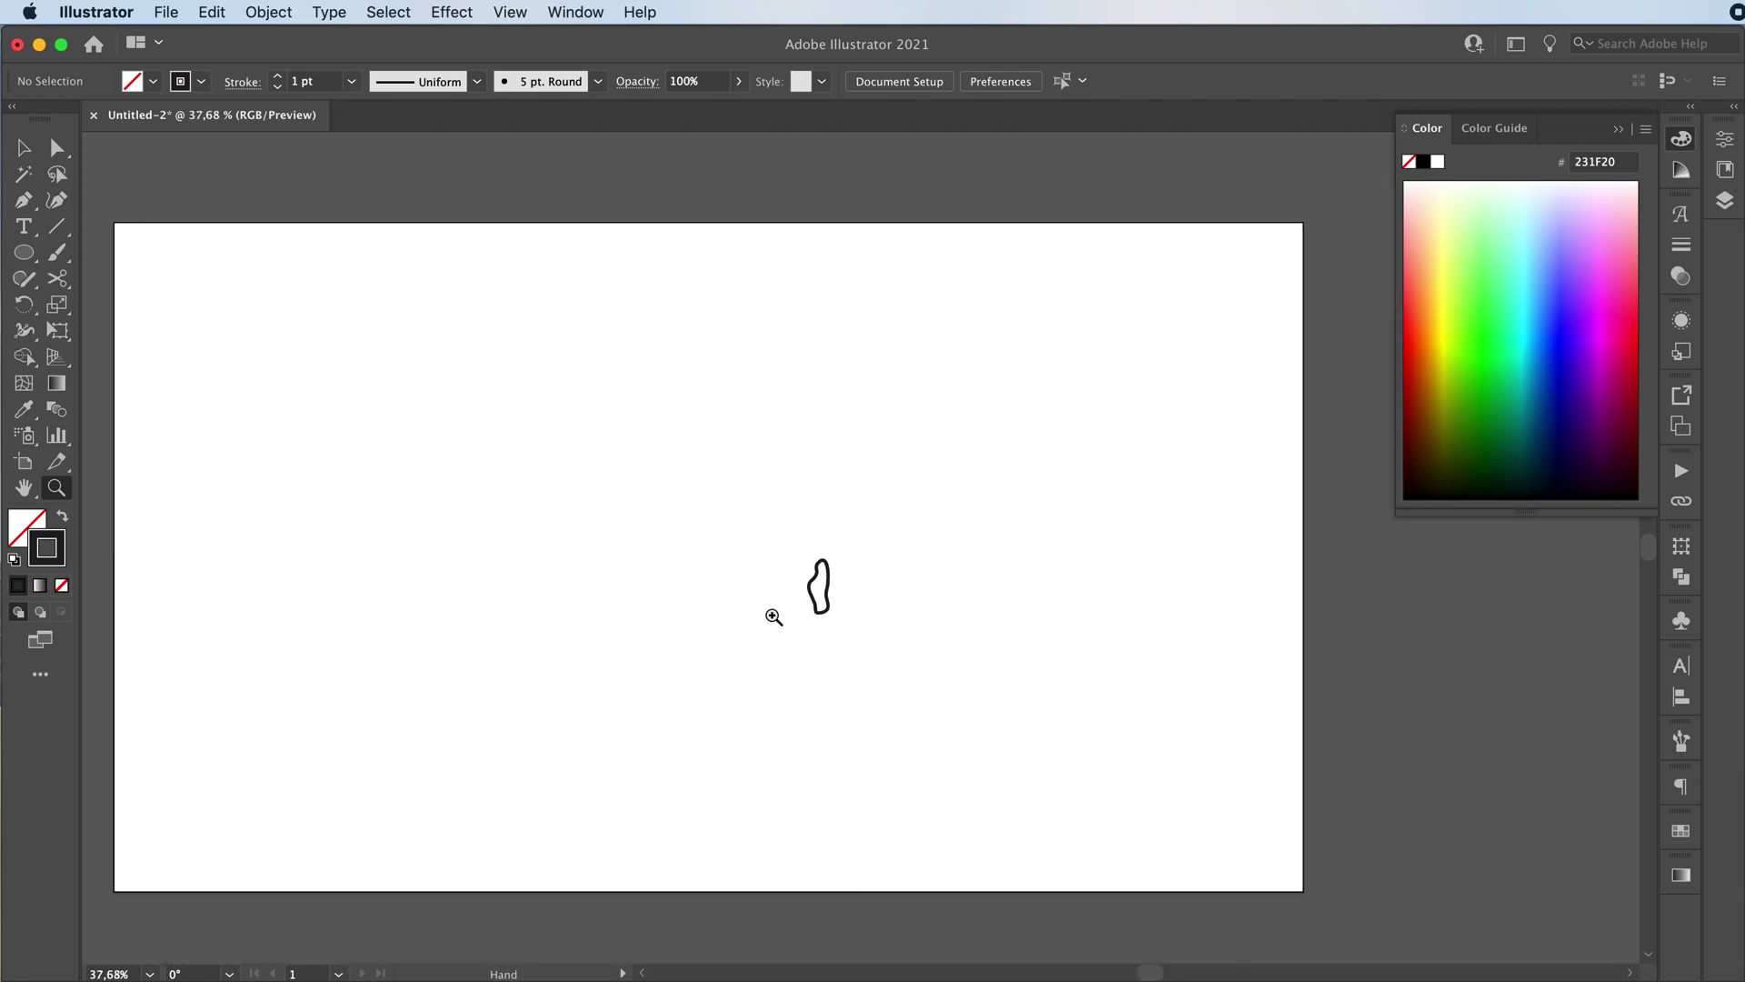
Step: Paint a large wing outline curving around the upper and lower wing, back beside the loop
key("b")
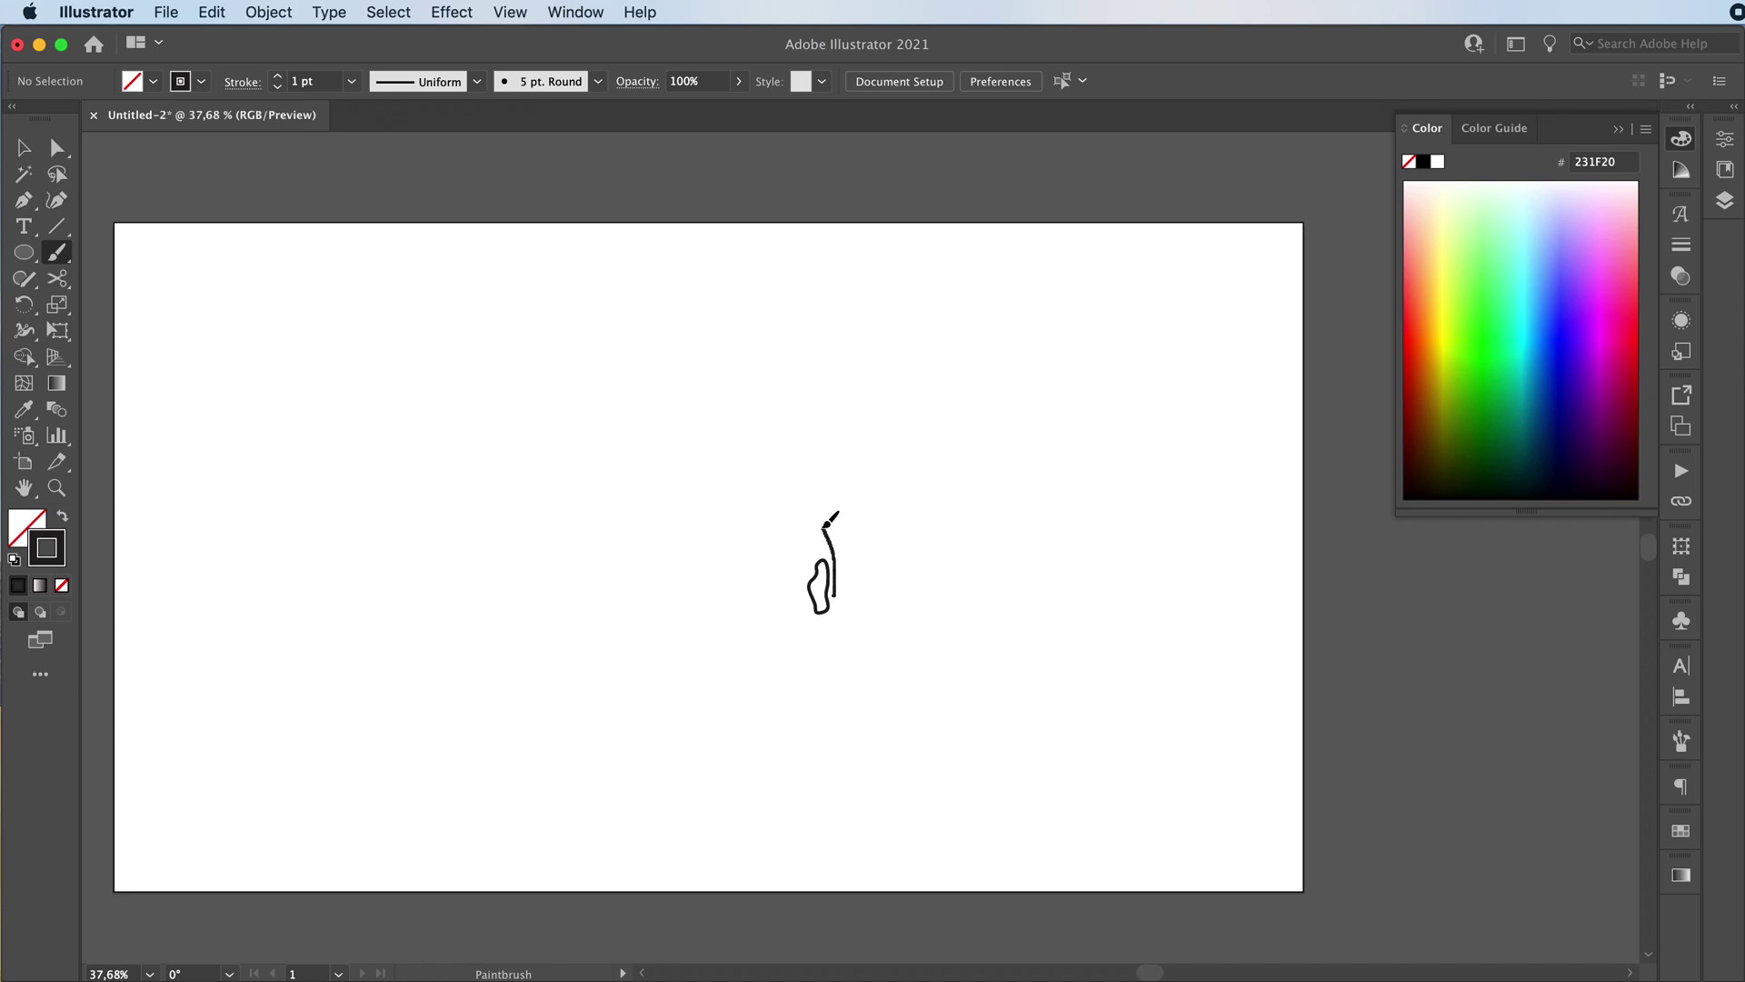
left_click_drag(824, 526, 784, 484)
left_click_drag(603, 477, 600, 546)
left_click_drag(646, 602, 673, 621)
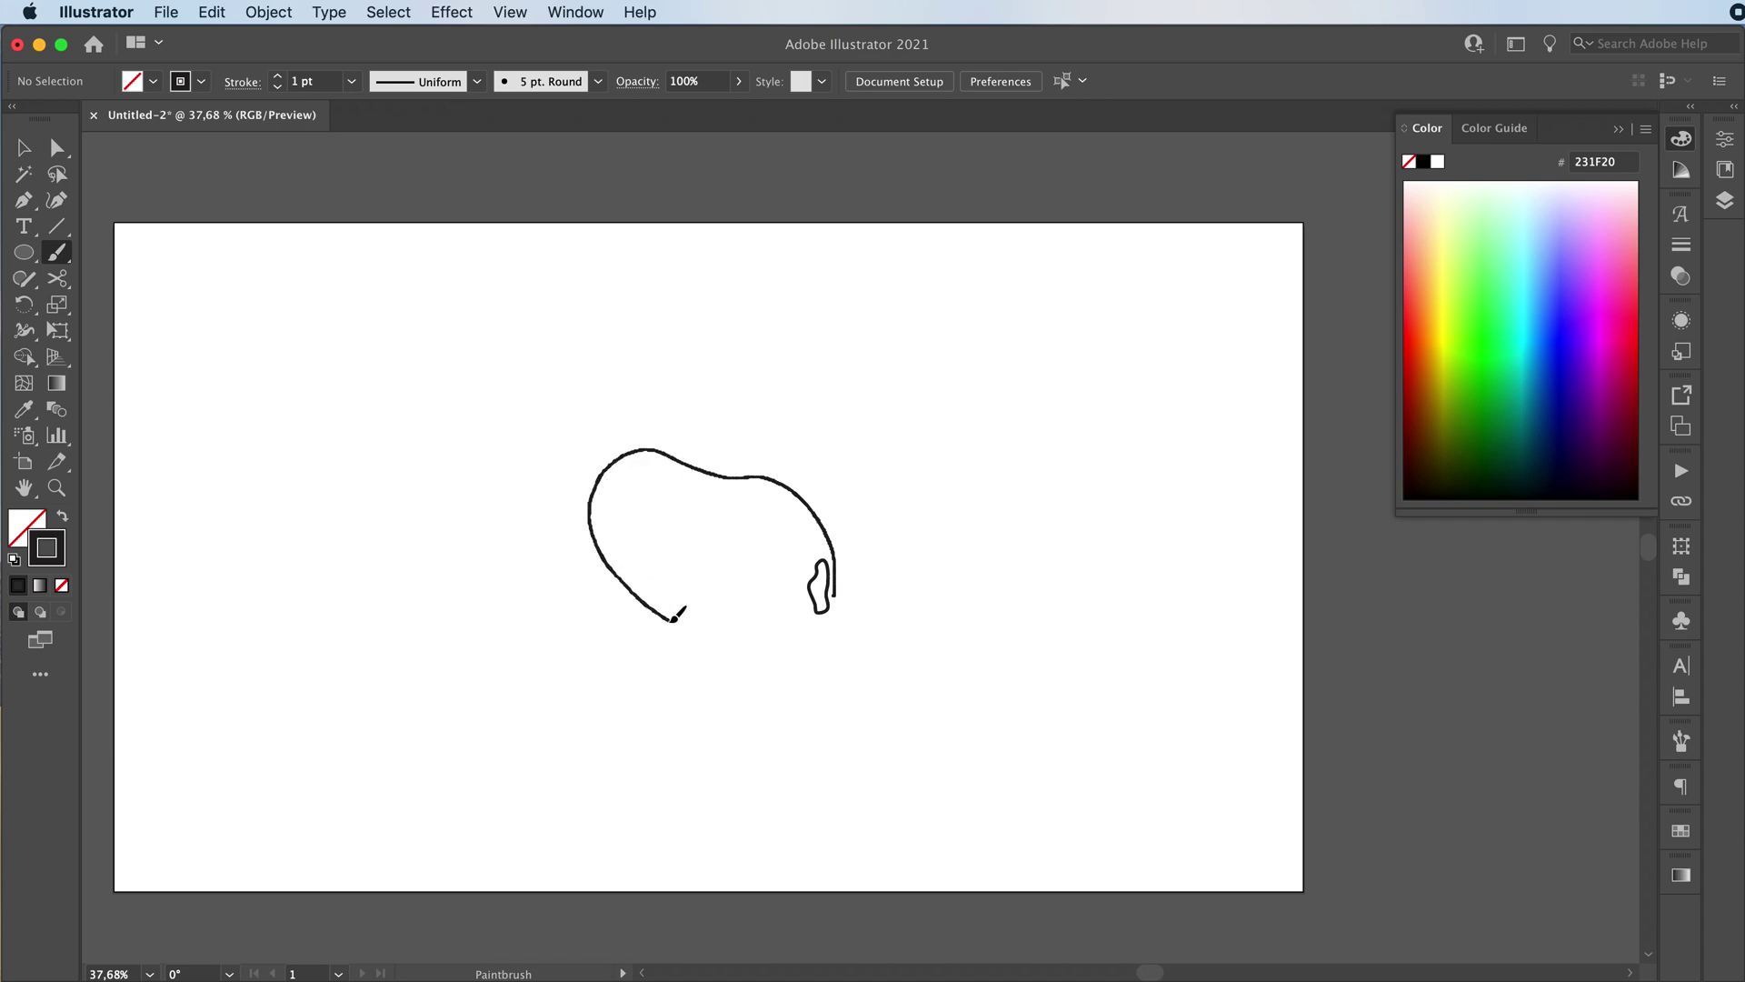
mouse_move(633, 711)
left_mouse_down()
mouse_move(596, 771)
mouse_move(661, 783)
left_mouse_up()
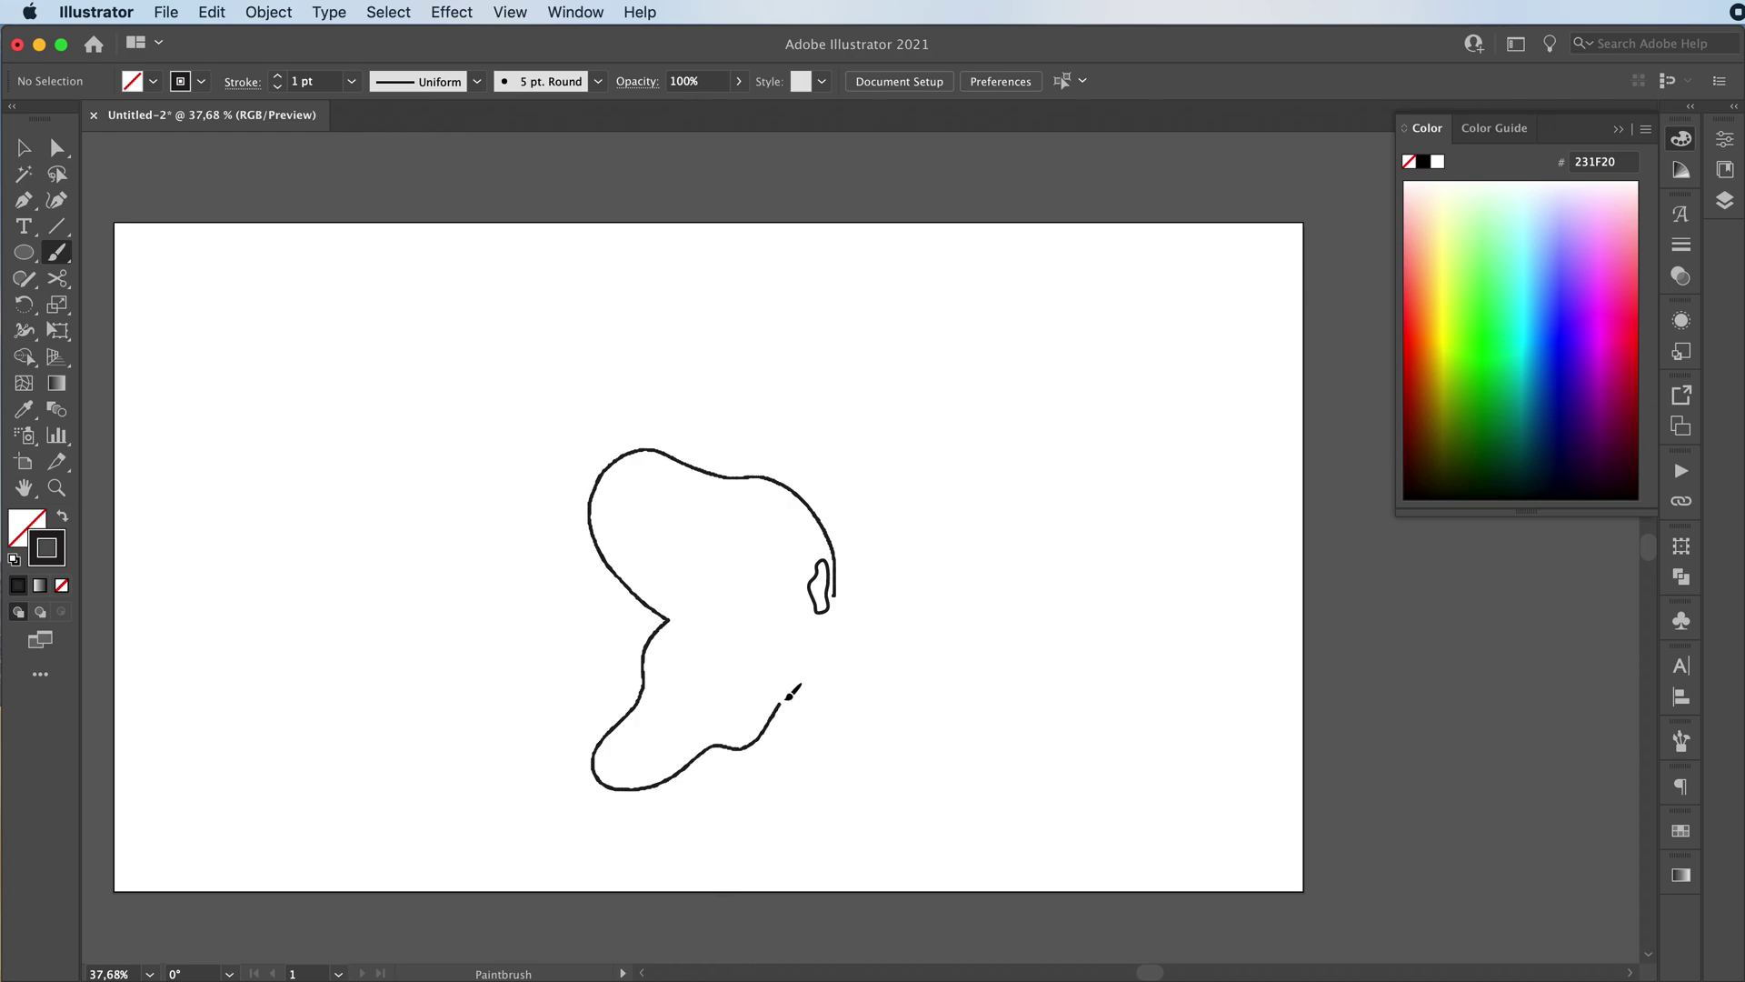
left_click_drag(839, 601, 838, 596)
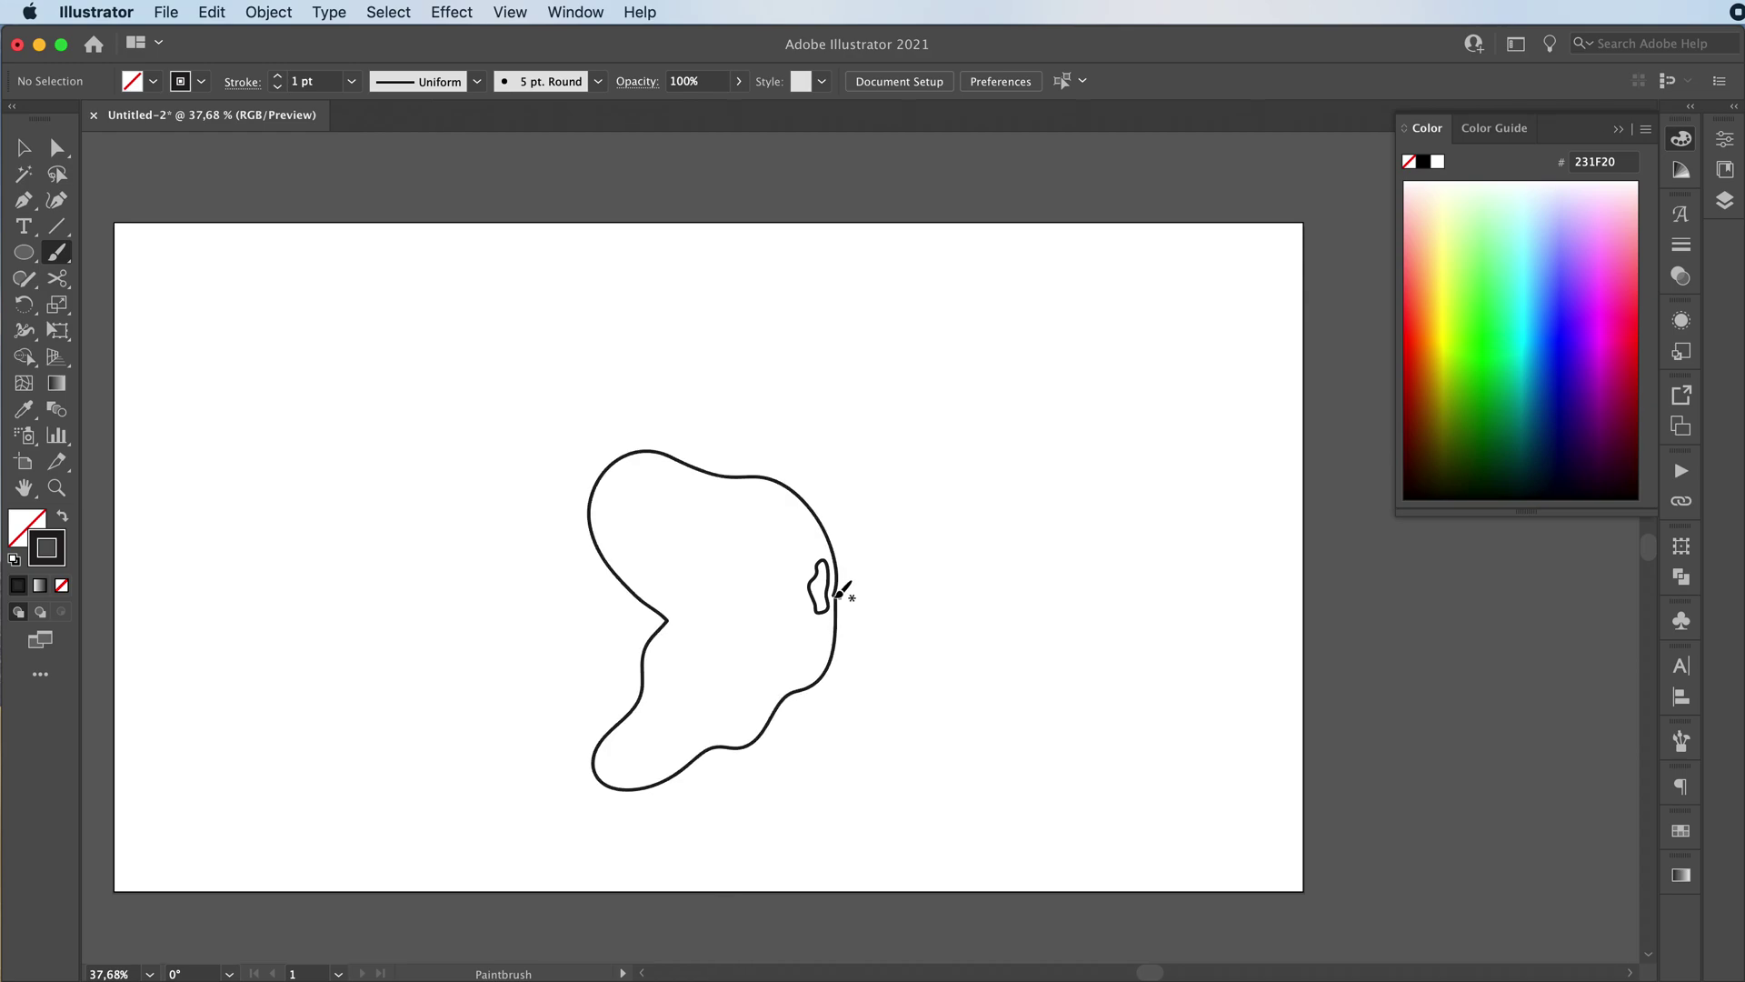
scroll(845, 605, "up", 10)
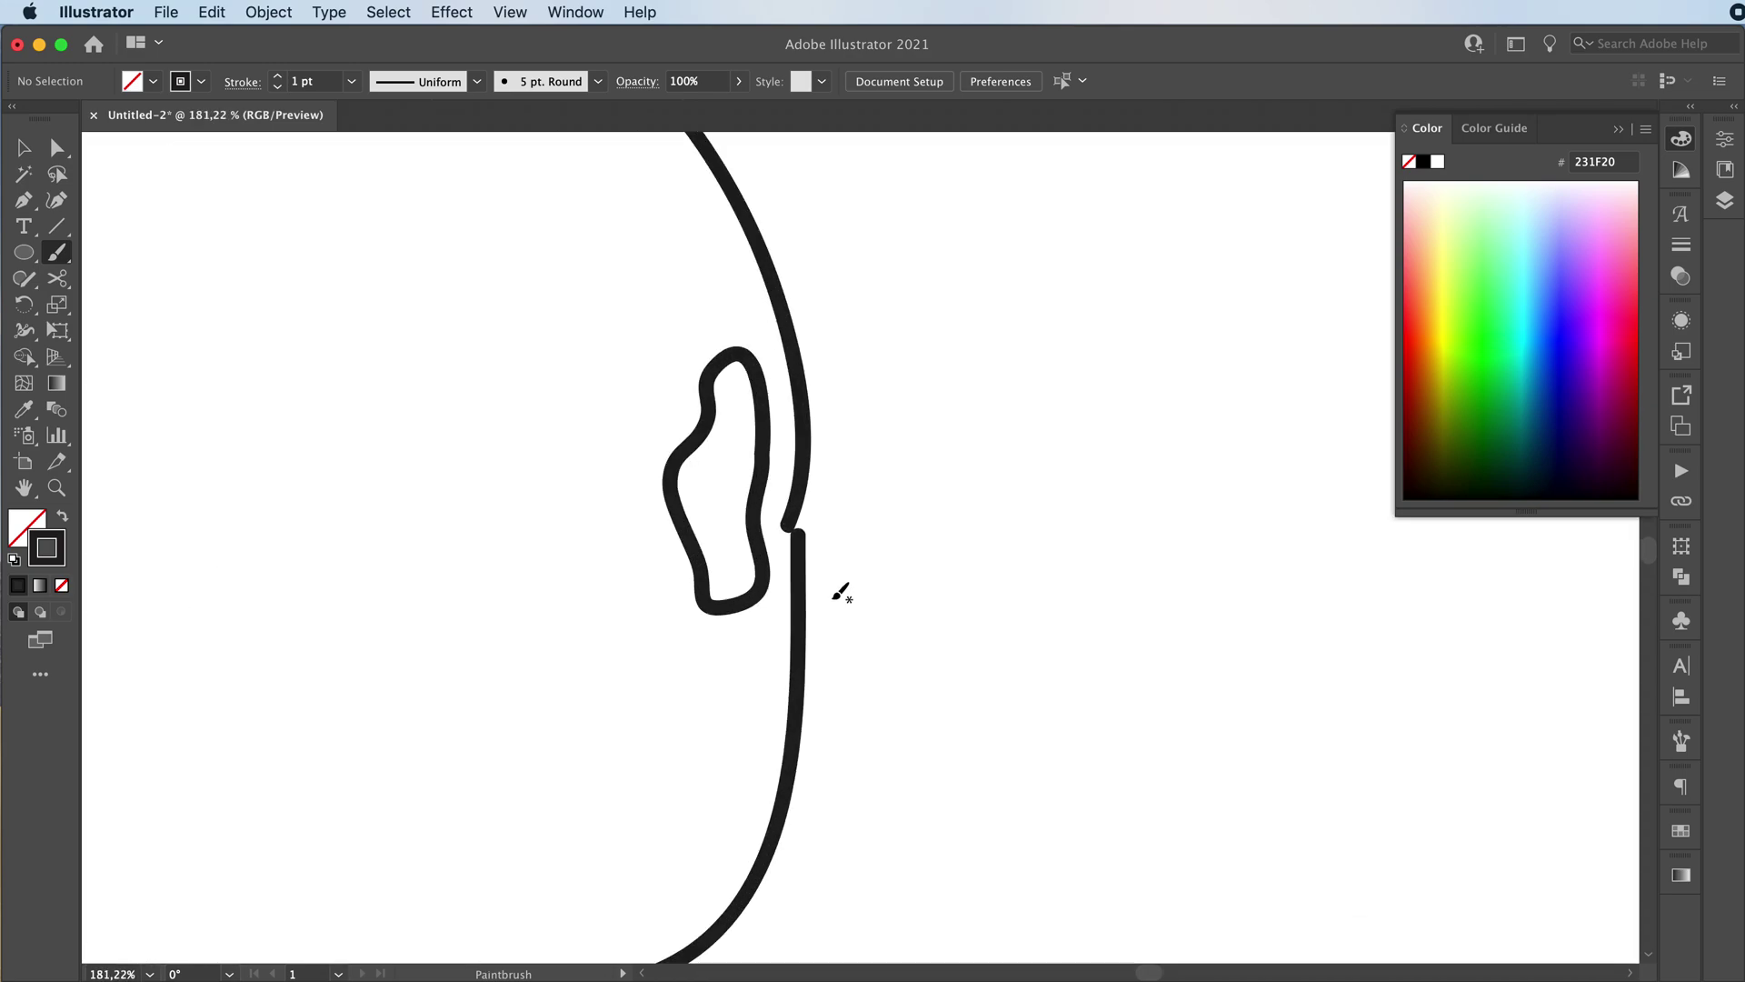
Step: Move the outline's end anchor to meet the lower path, smoothing the join
key("a")
left_click(792, 515)
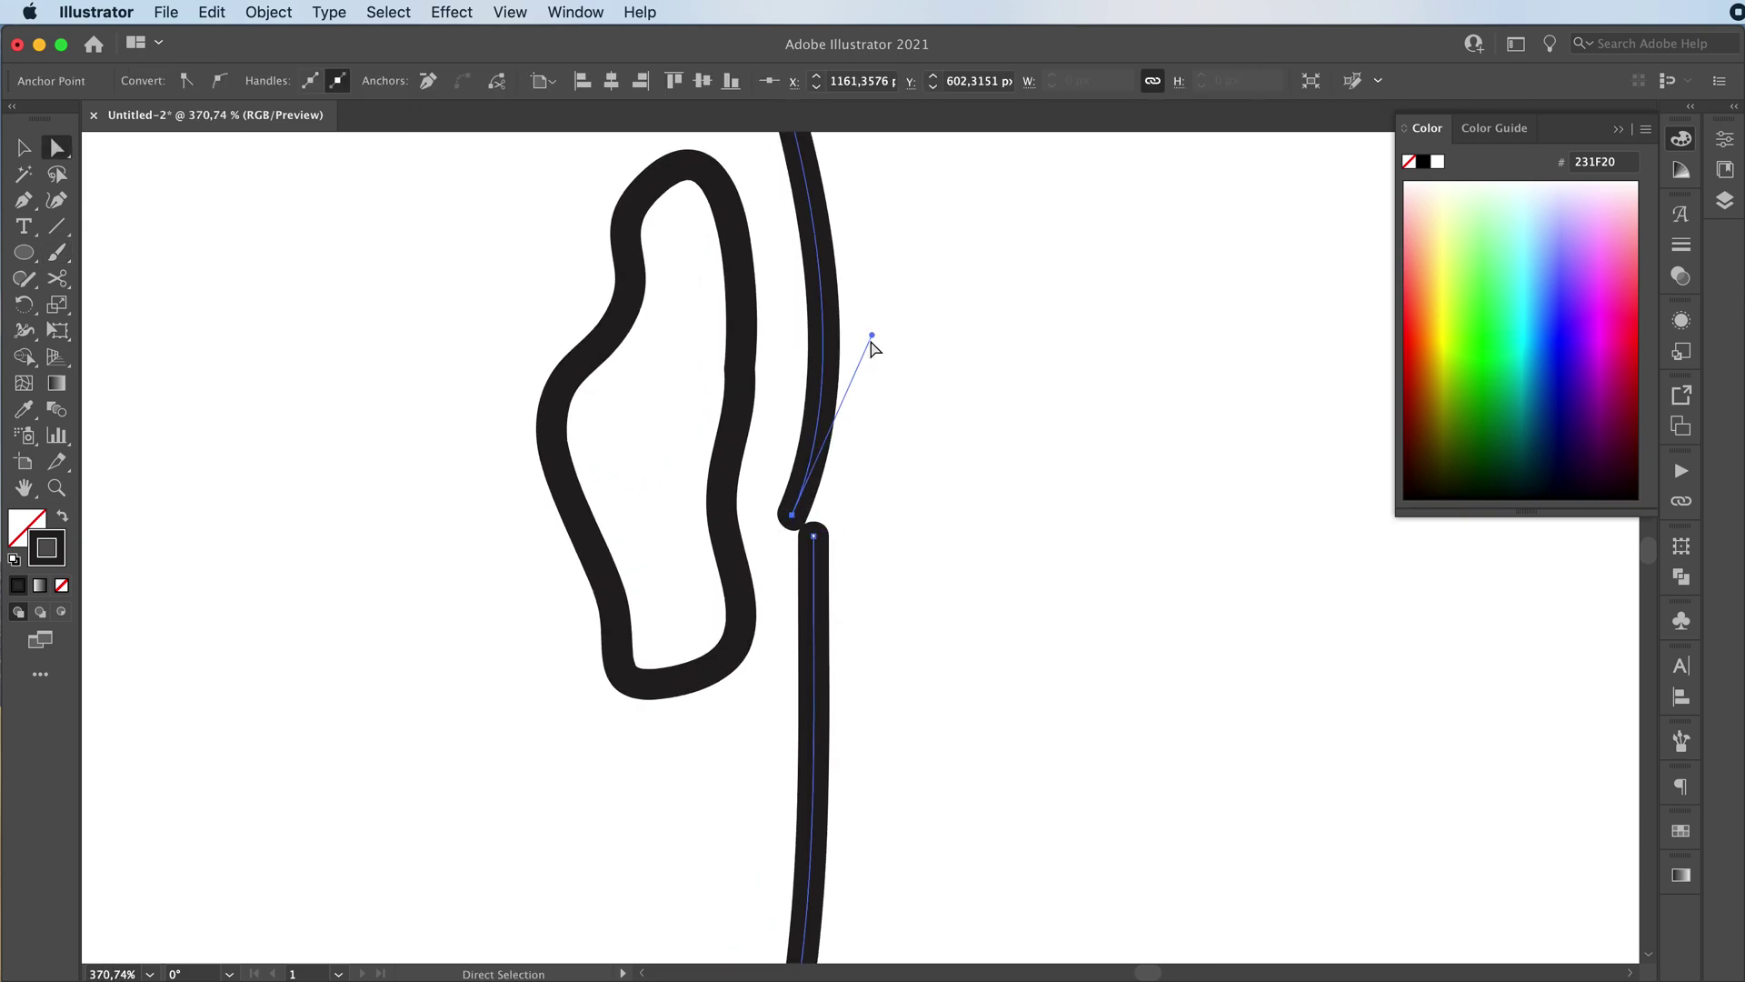
left_click_drag(799, 499, 784, 532)
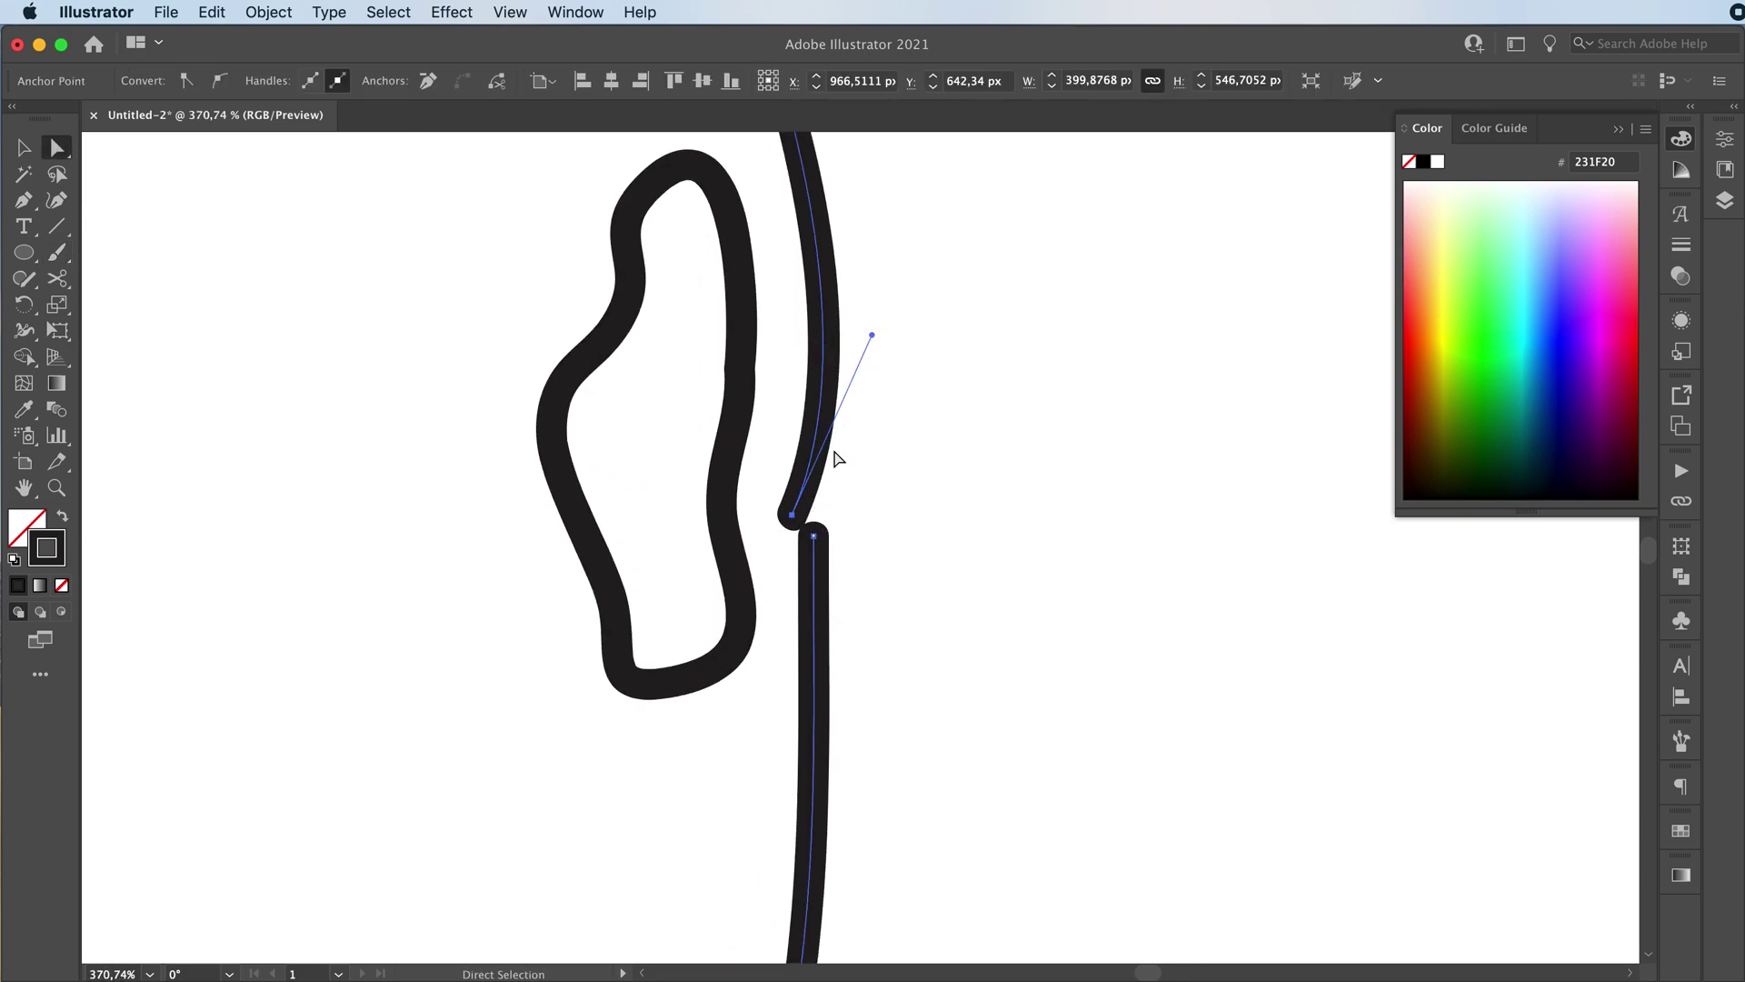
left_click_drag(875, 329, 782, 340)
left_click(791, 514)
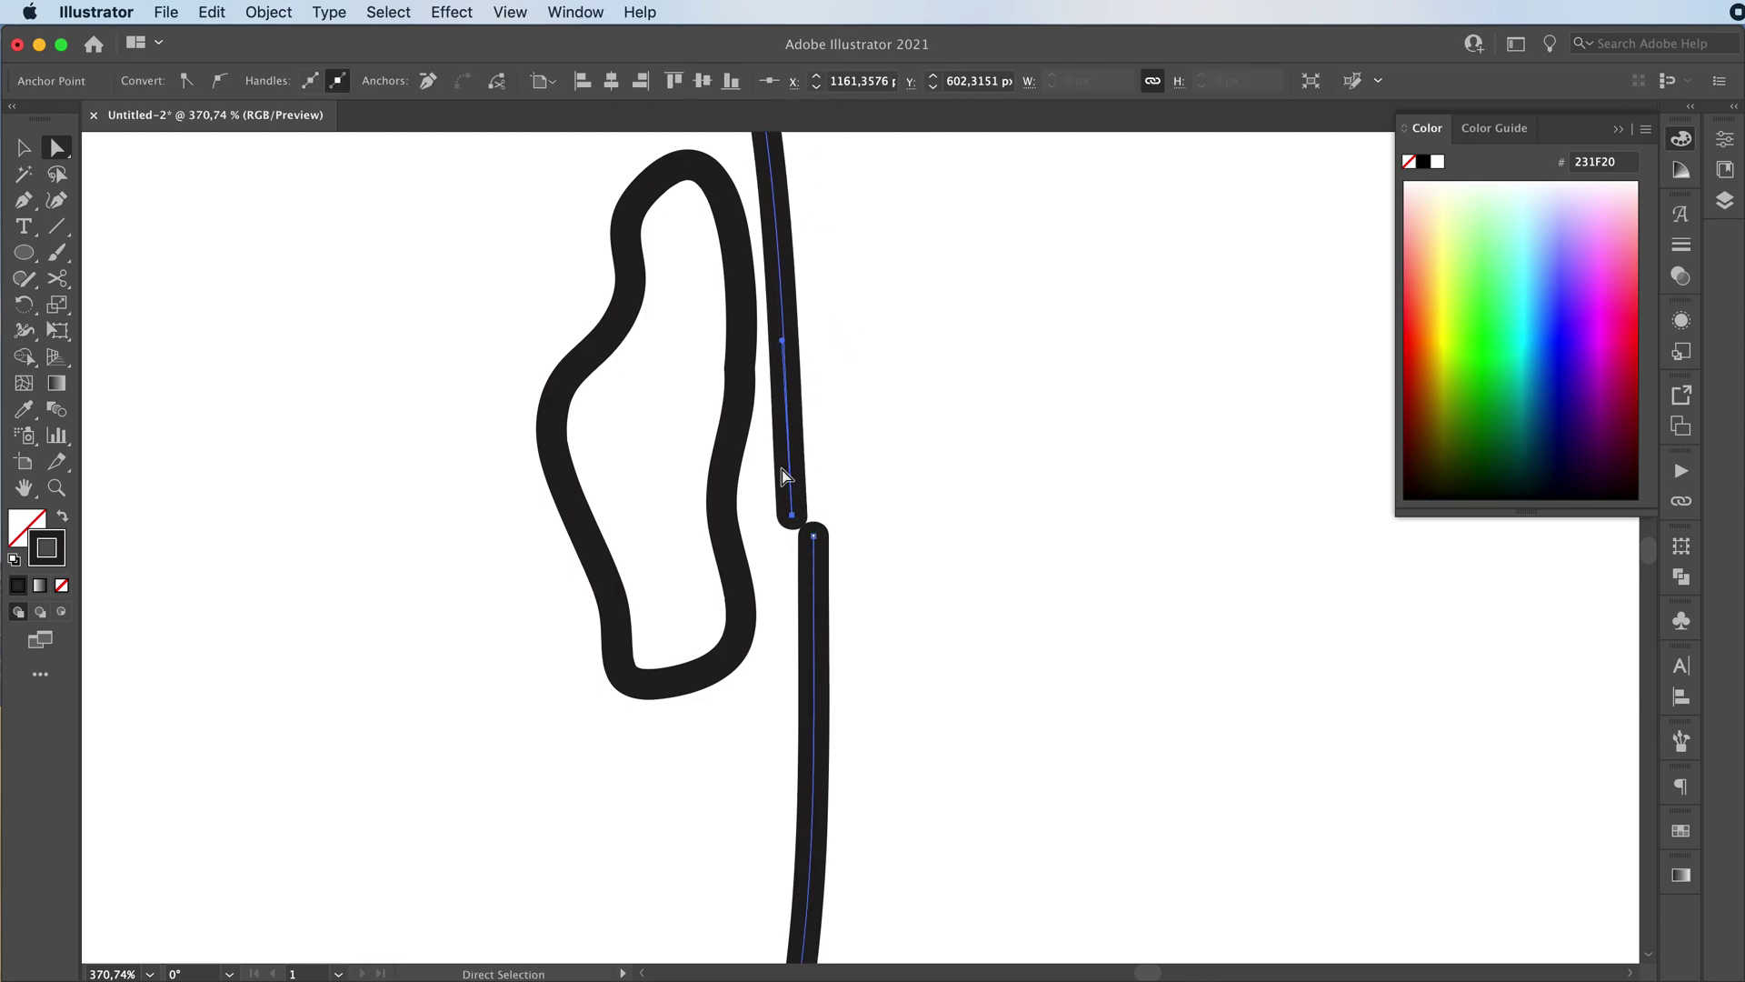
left_click_drag(792, 515, 817, 538)
left_click(460, 632)
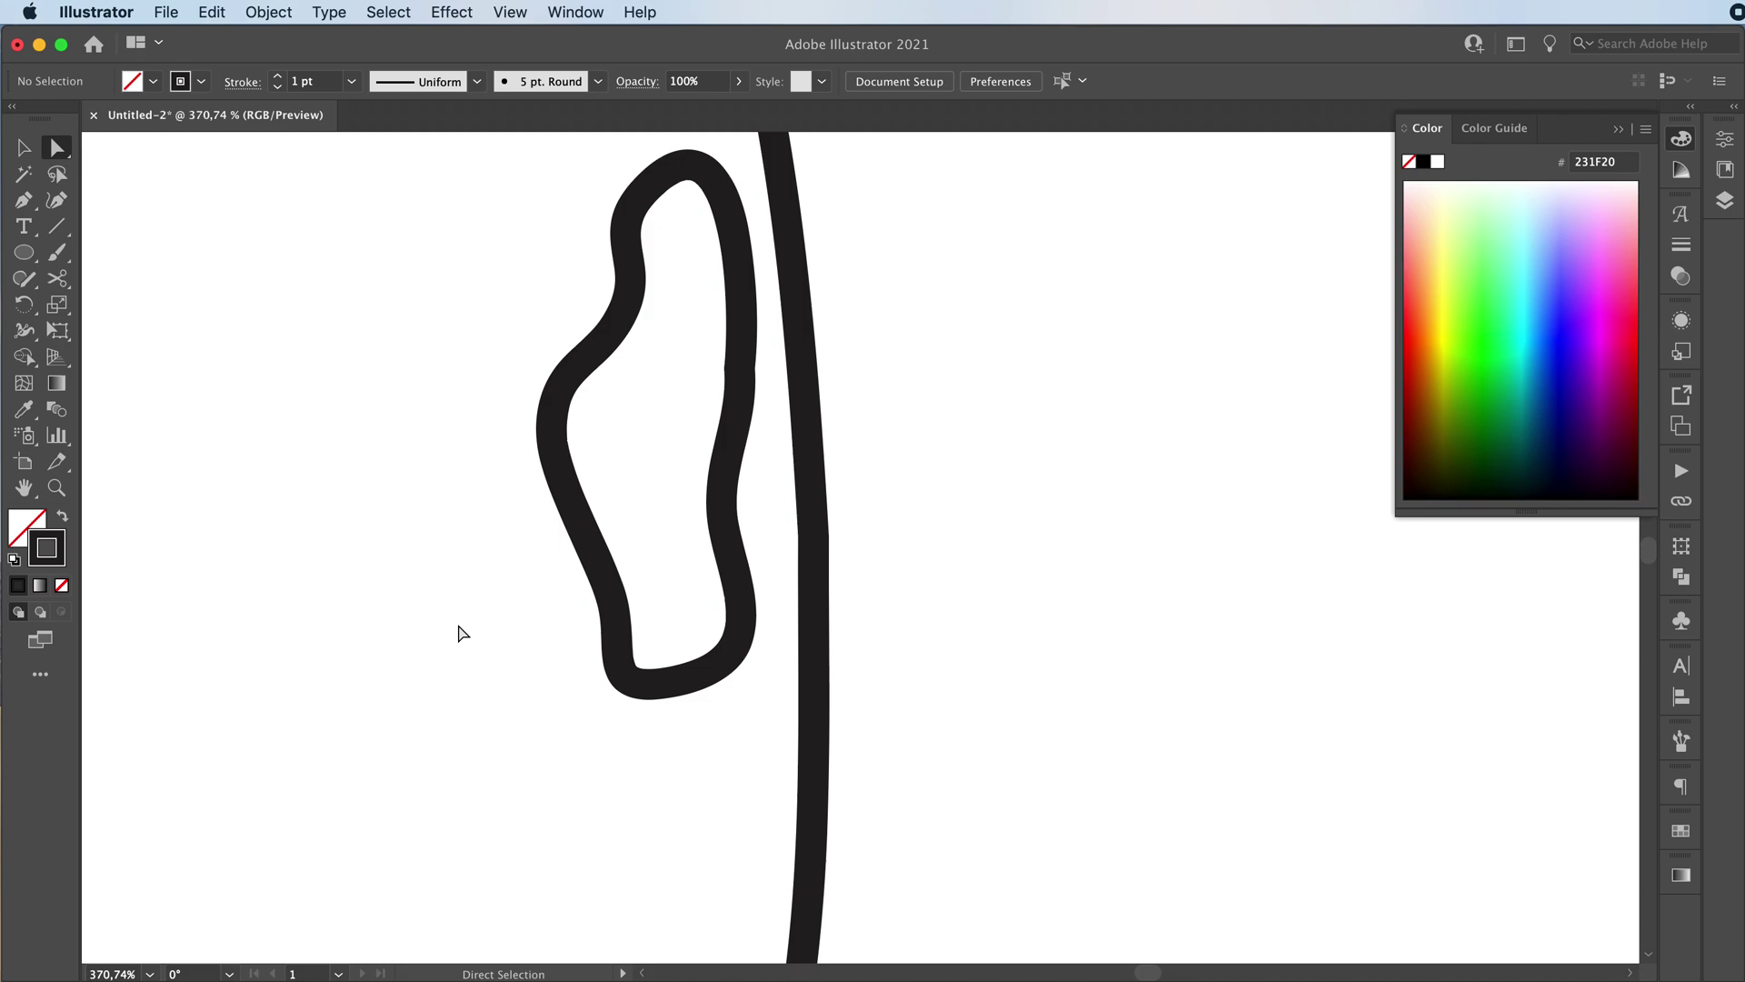
key("z")
left_click_drag(577, 495, 603, 576)
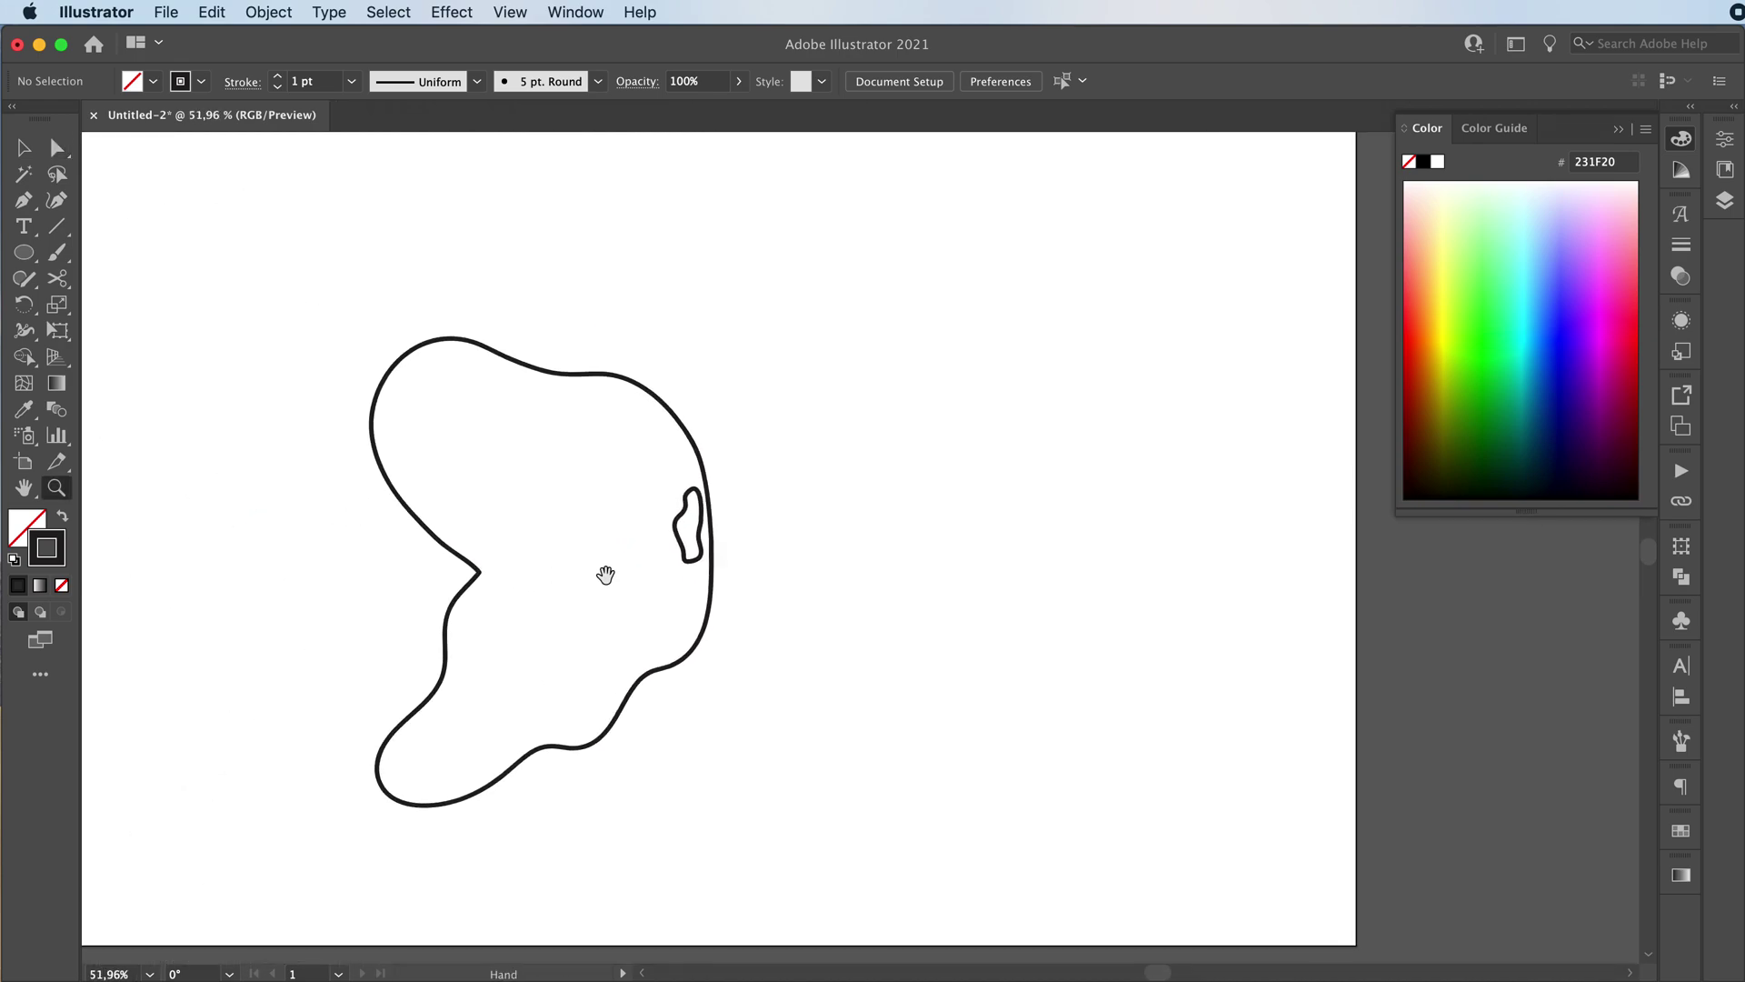
Step: Select the wing outline and reduce its stroke weight to 0,25 pt
key("v")
left_click_drag(285, 312, 764, 860)
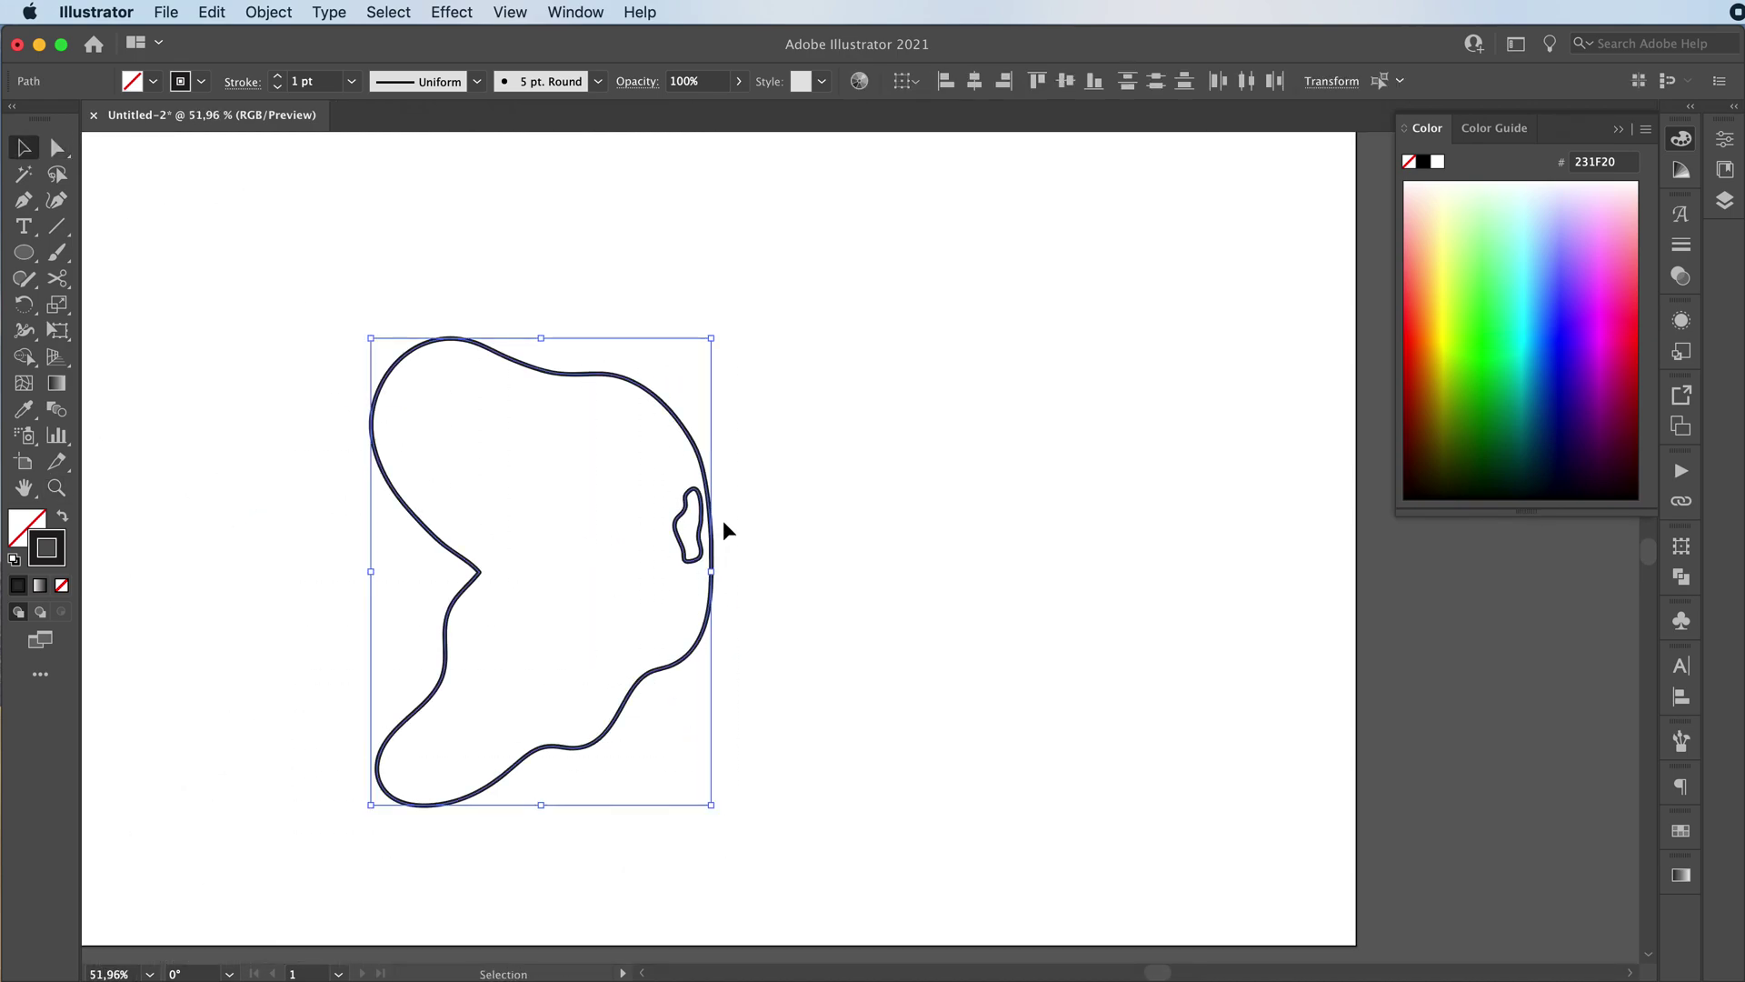
left_click(277, 88)
left_click(276, 88)
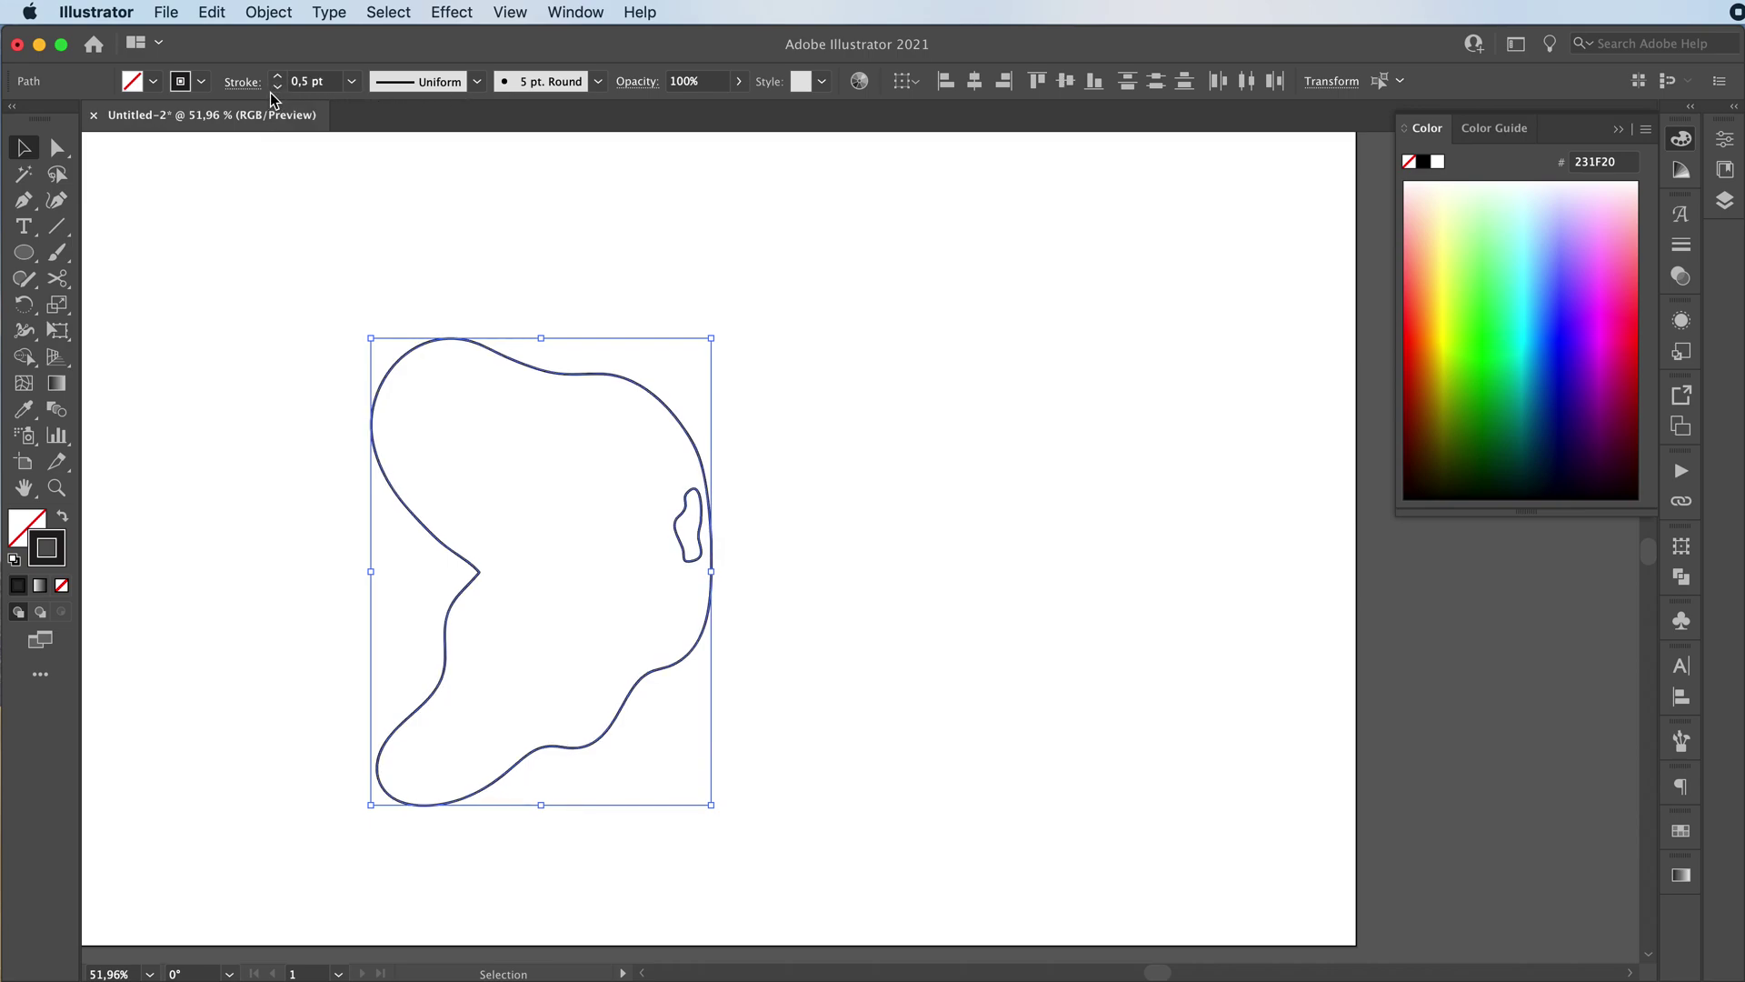
left_click(276, 89)
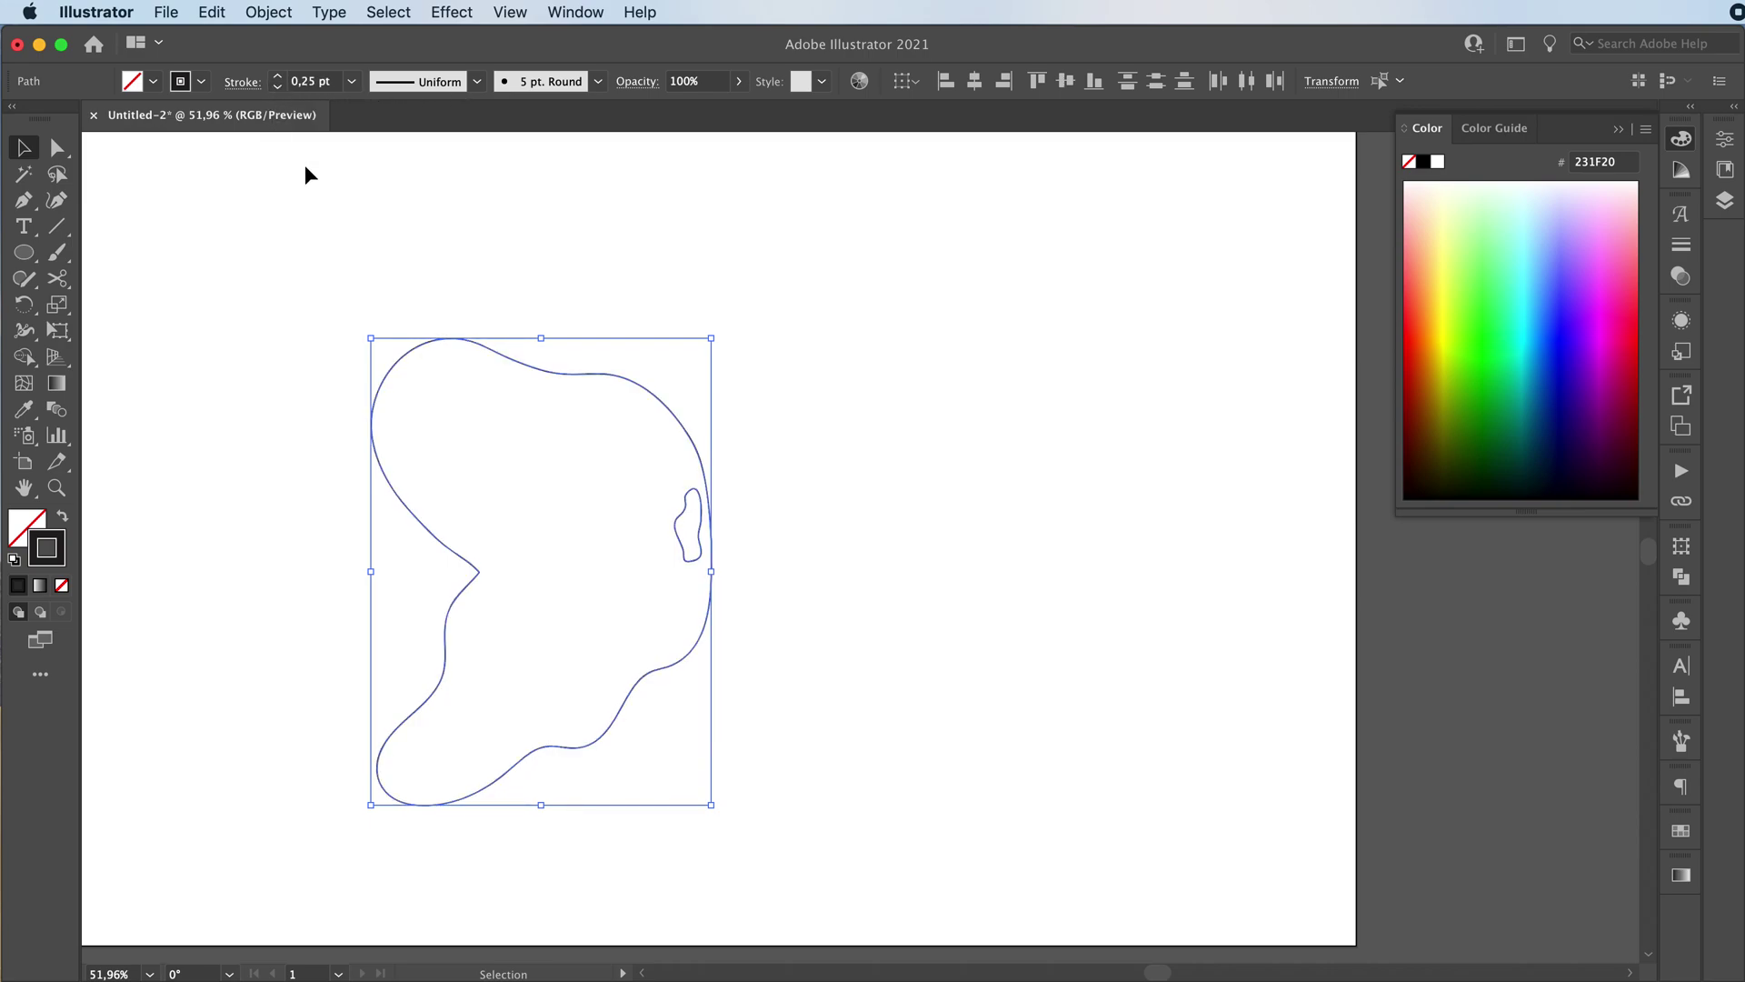
Step: Apply the pinched variable width profile to the wing's stroke
left_click(431, 88)
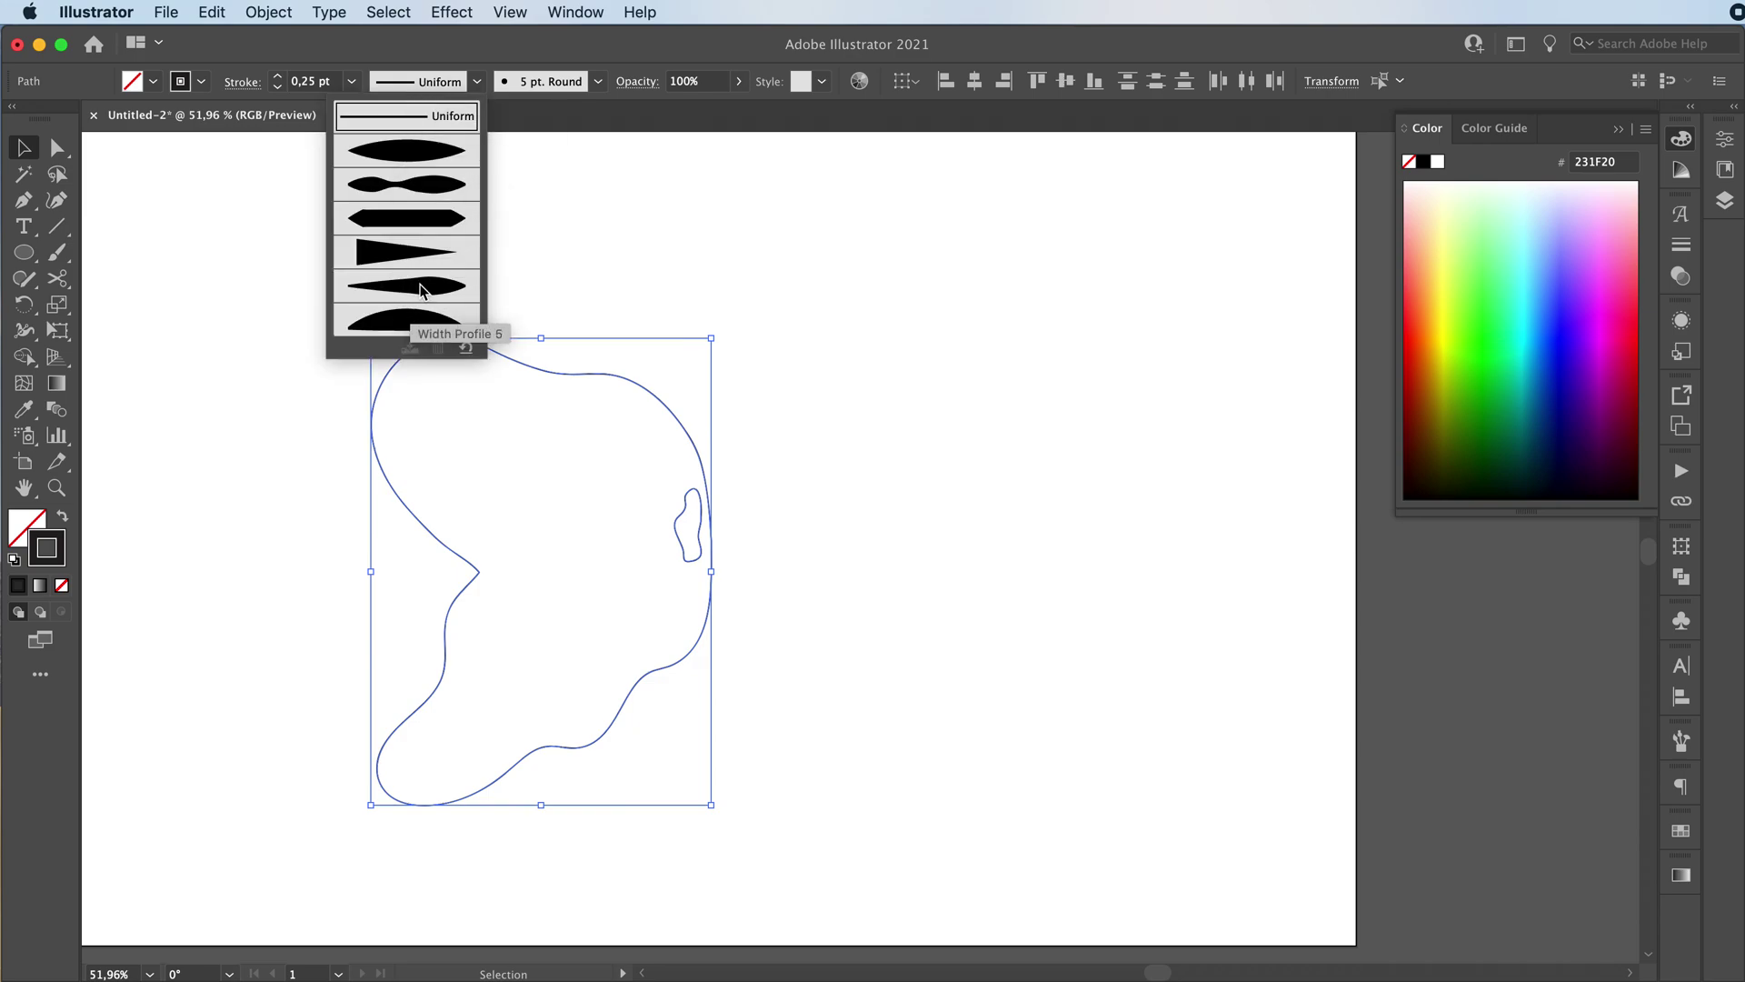
left_click(421, 289)
left_click(427, 88)
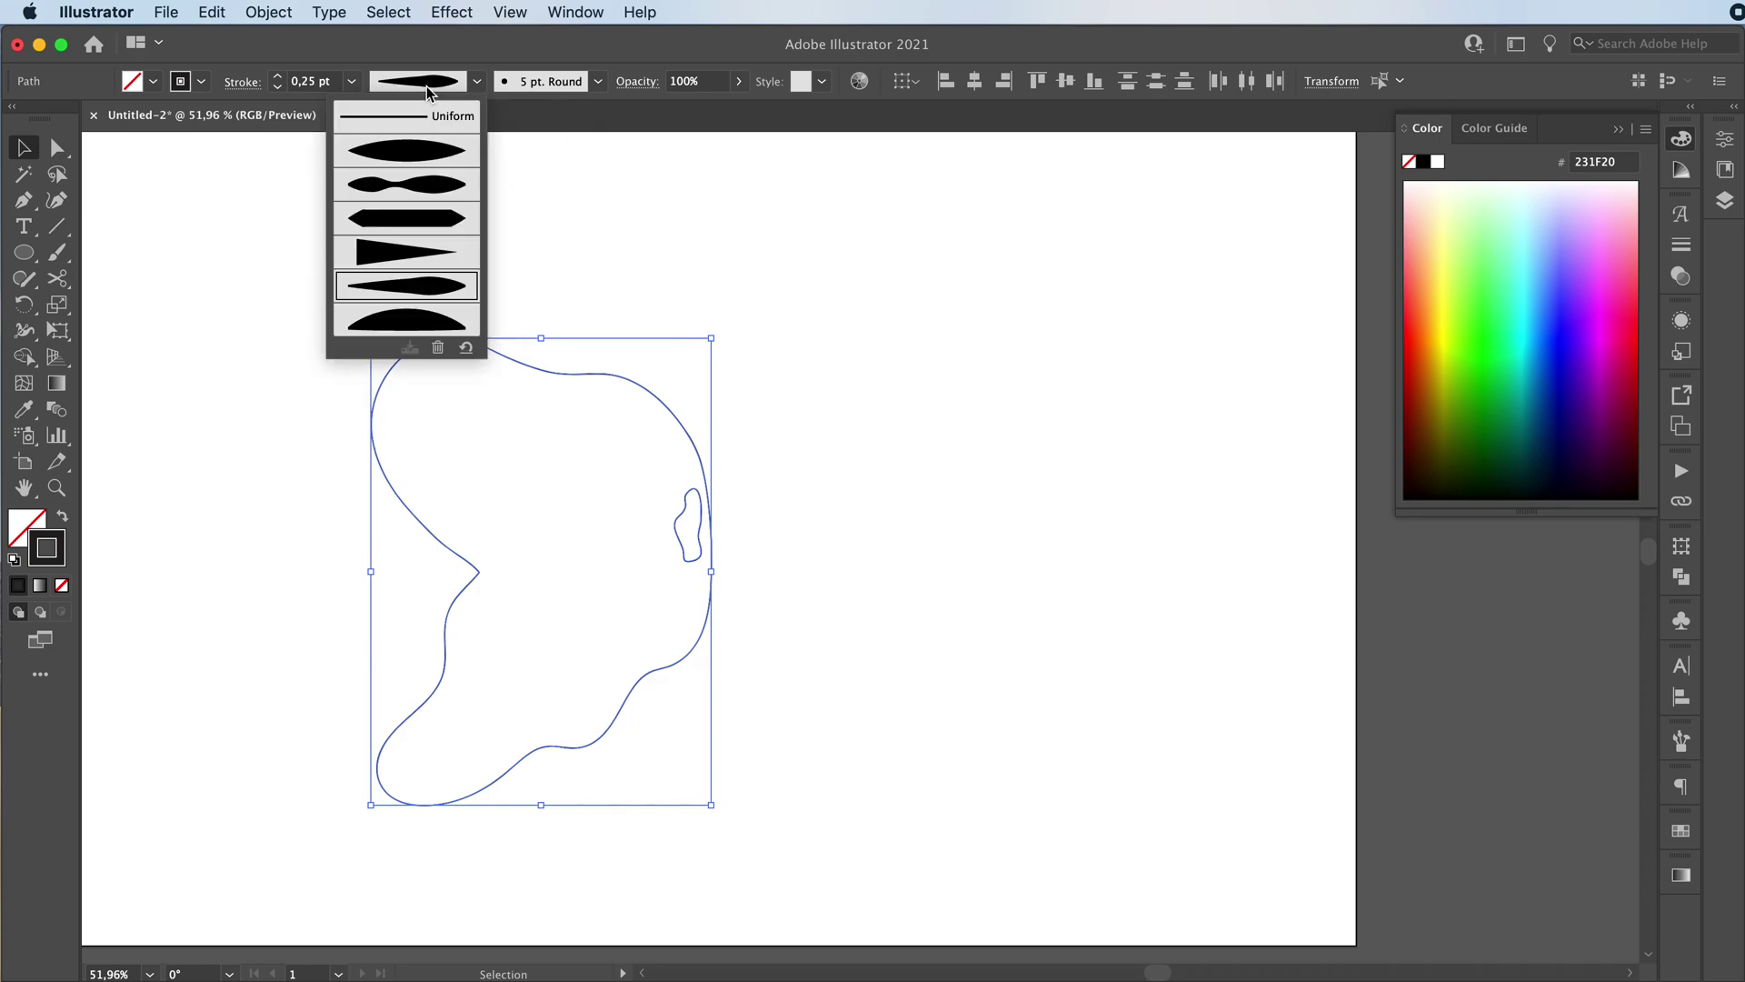
left_click(407, 184)
left_click(157, 438)
left_click_drag(281, 251, 741, 793)
Step: Set Blend Options spacing to Specified Steps with 70 steps
left_click(264, 15)
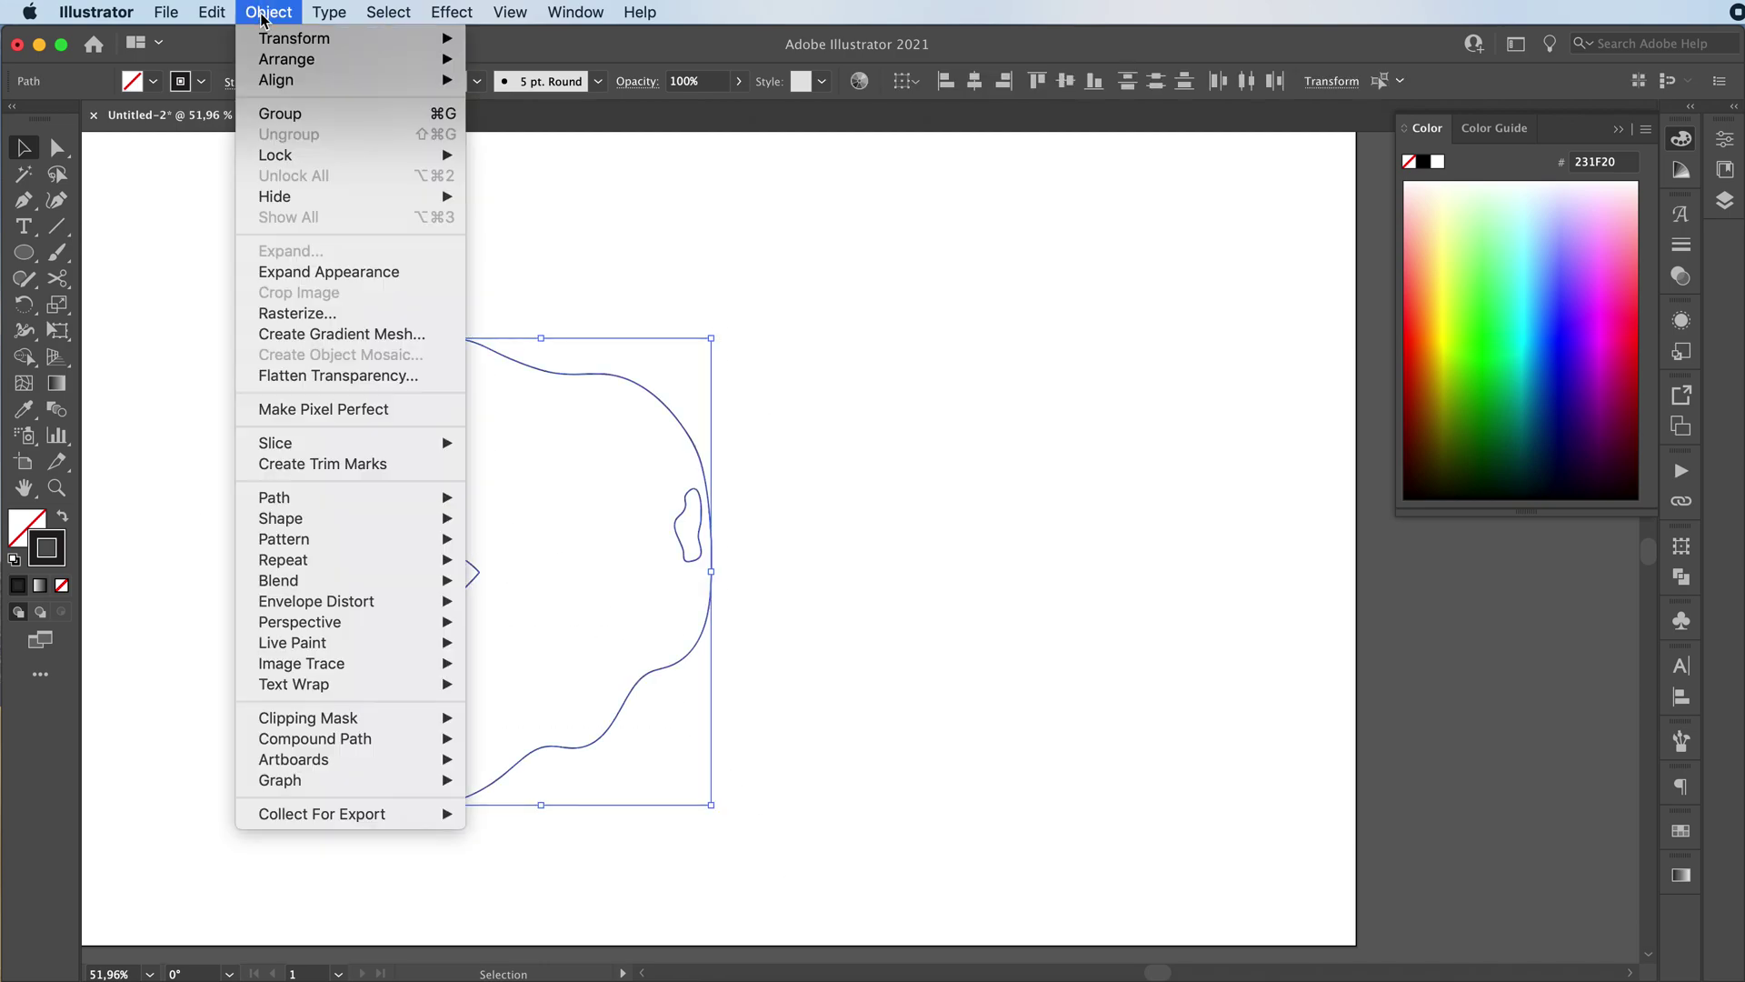
mouse_move(363, 580)
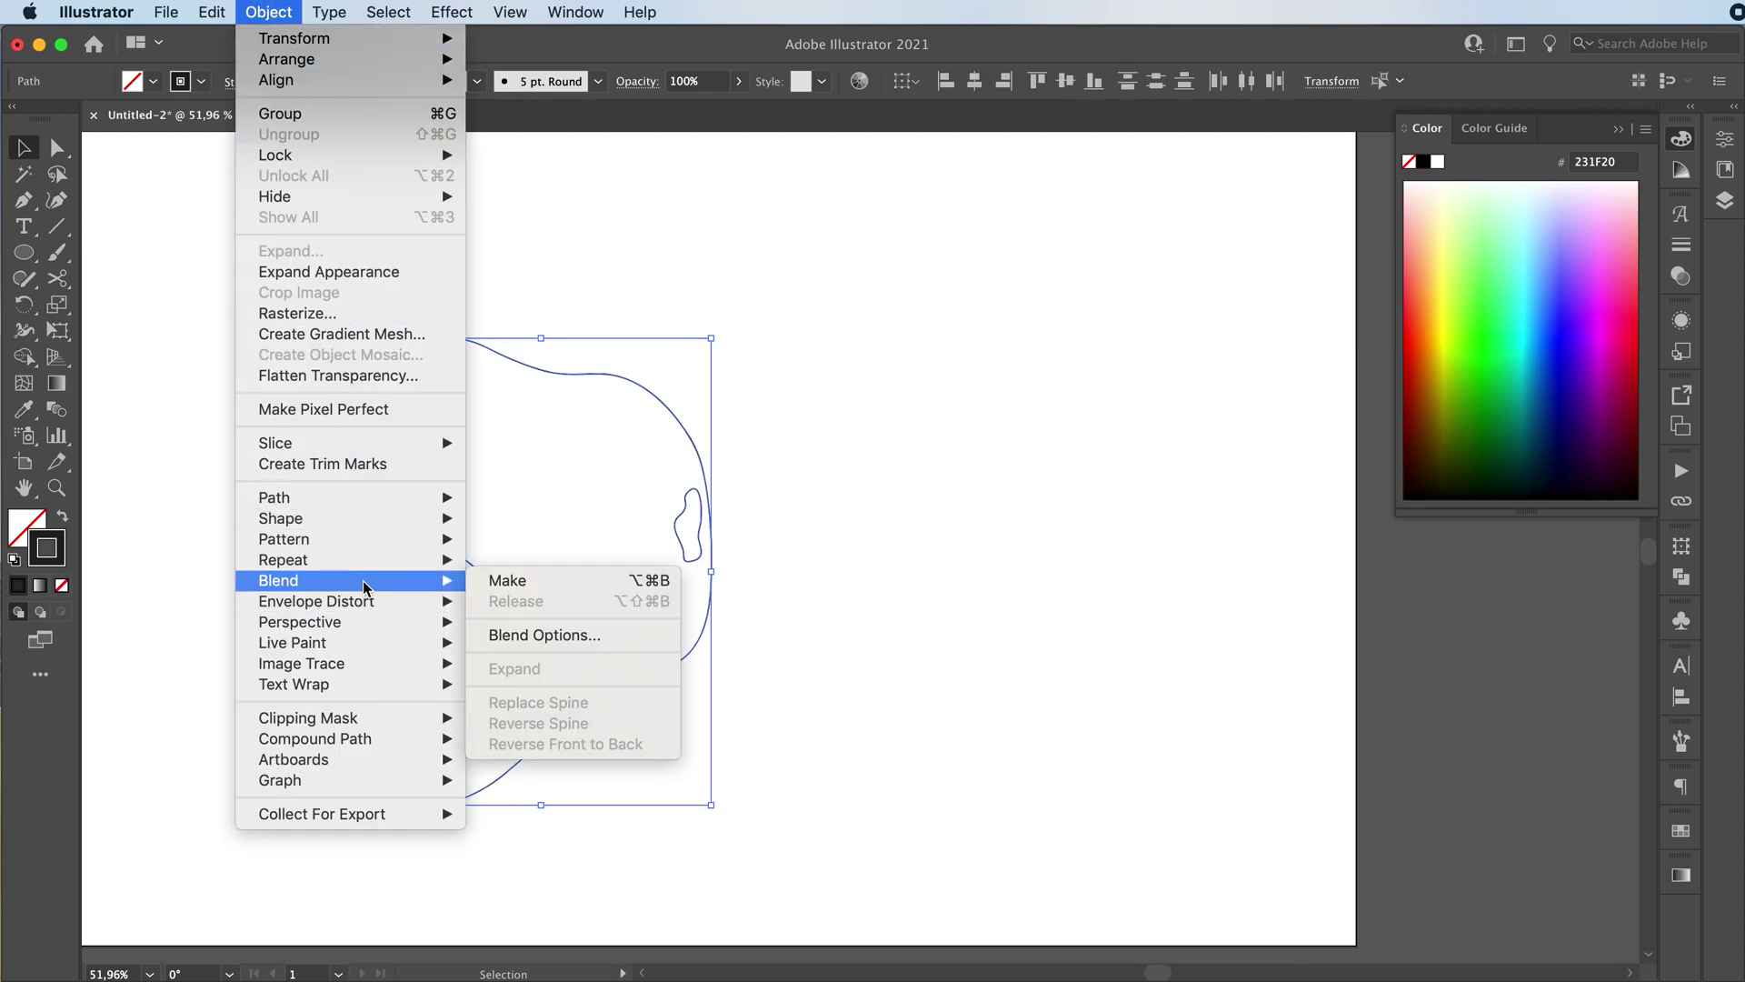
left_click(510, 636)
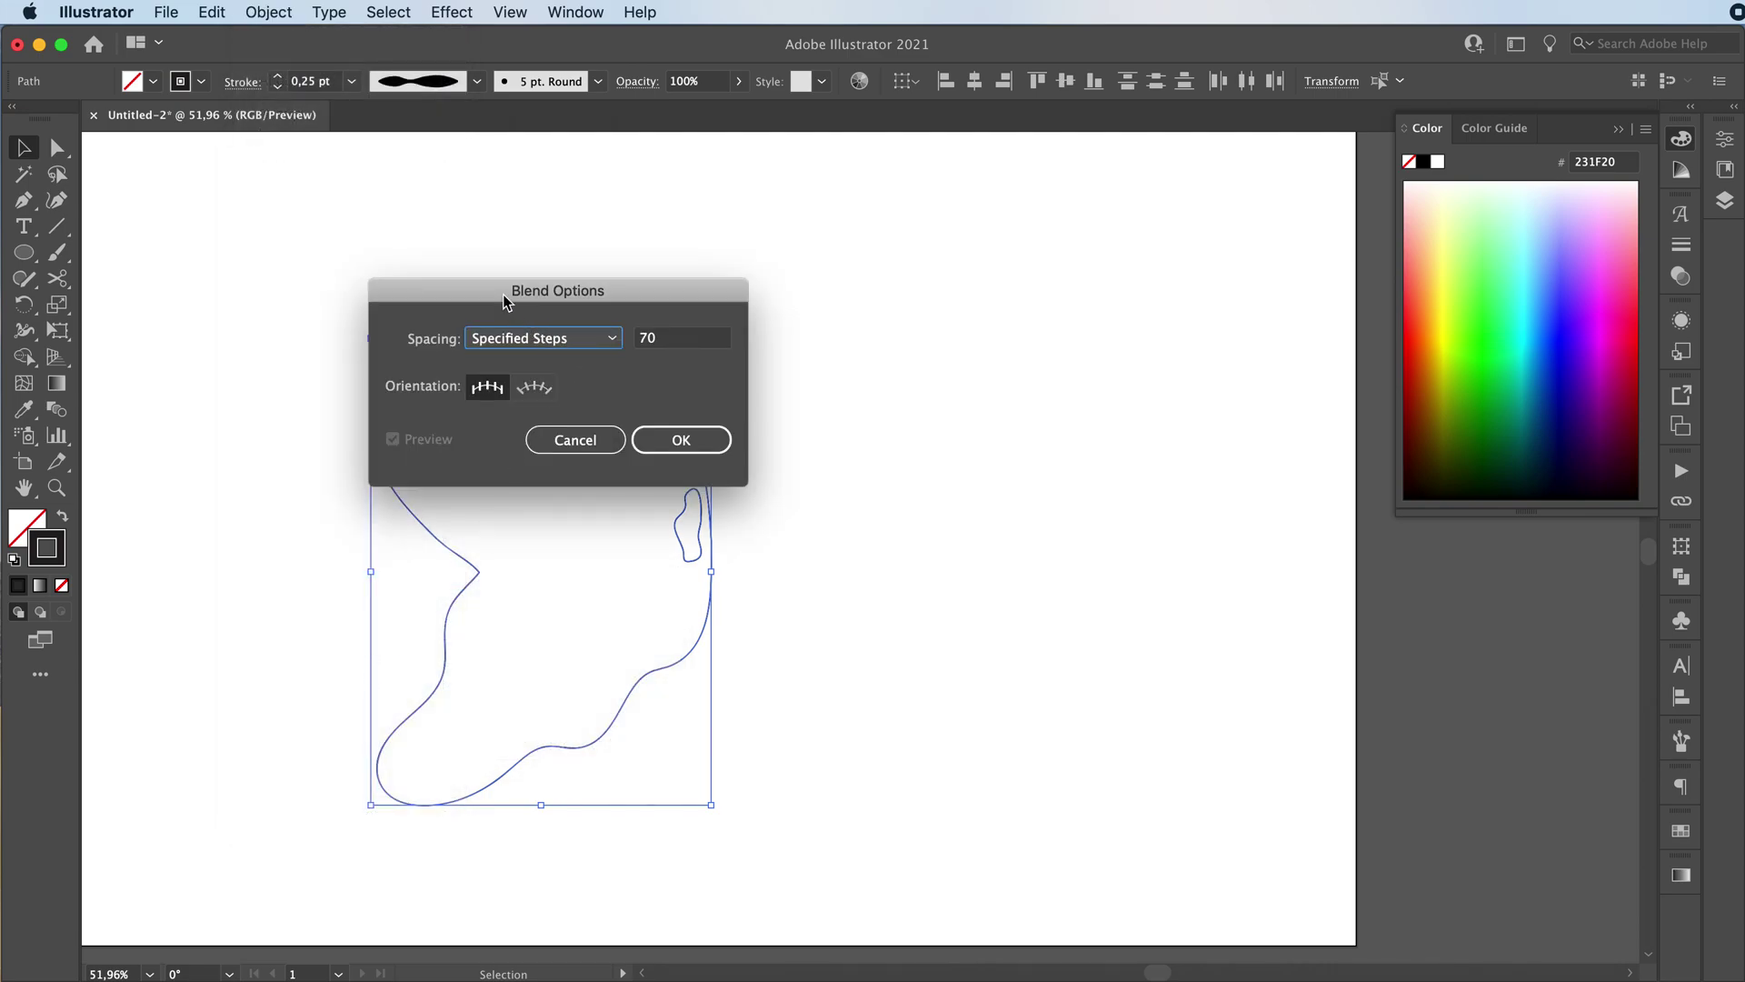
left_click_drag(504, 293, 437, 139)
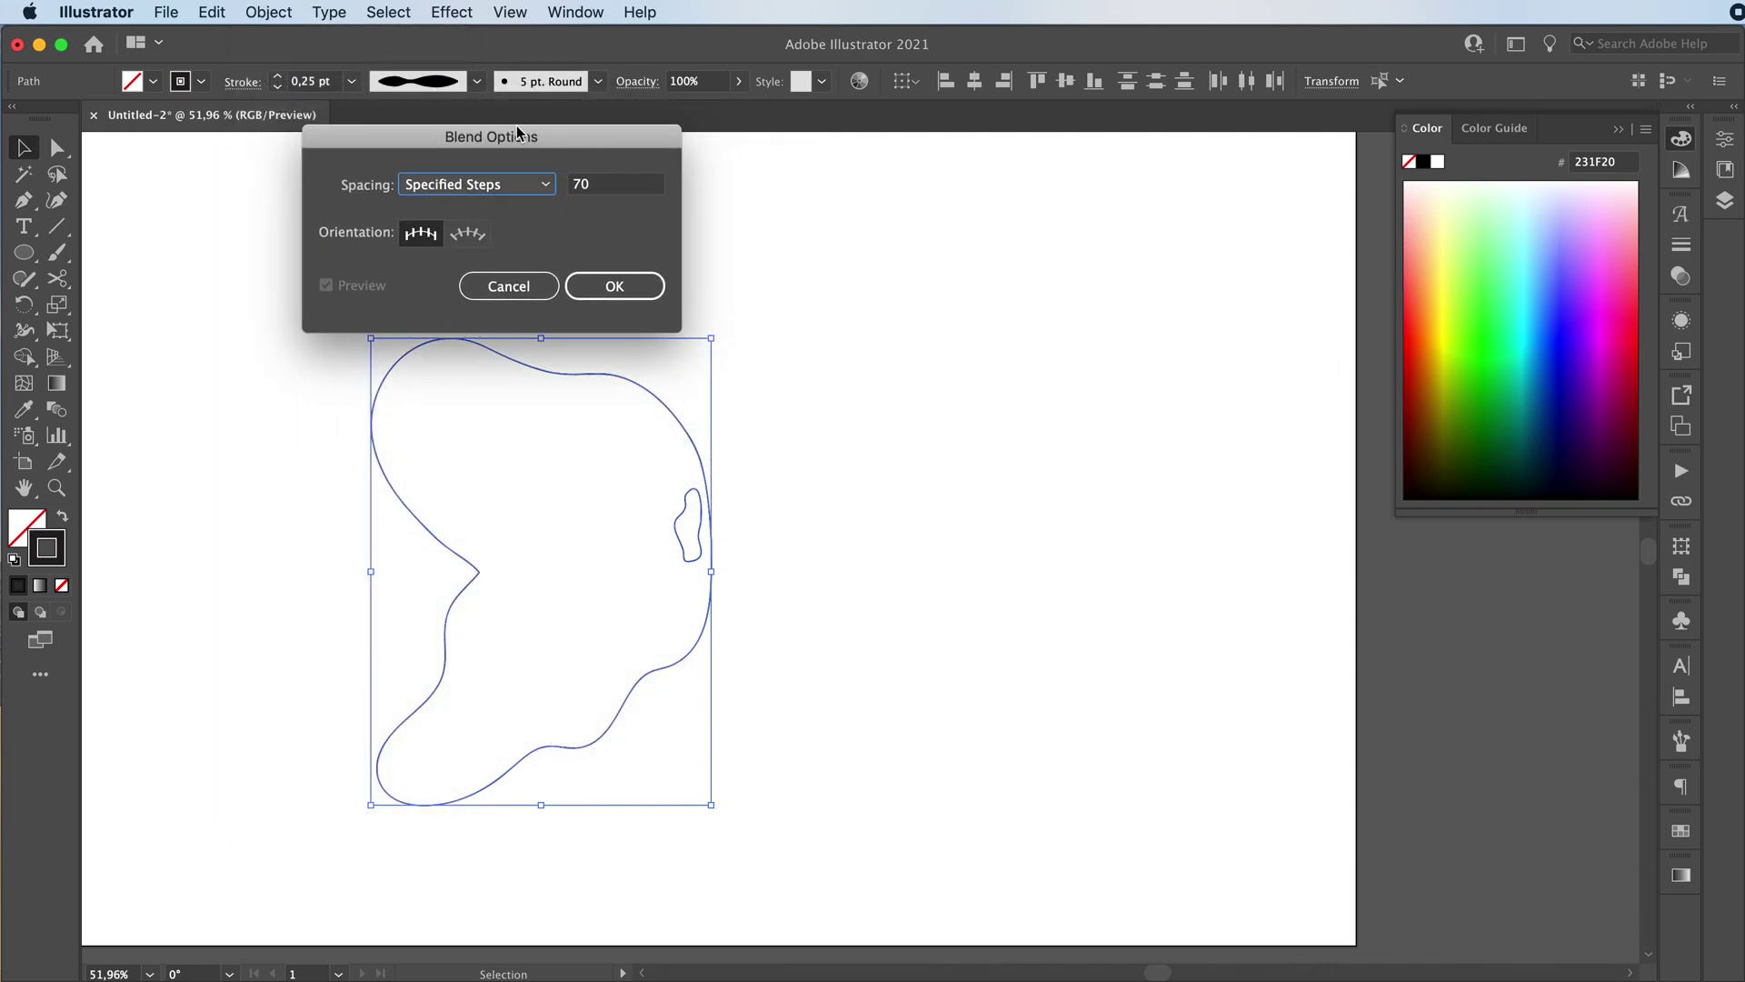
left_click(614, 288)
Step: Make a blend between the outer wing outline and the inner loop, filling the wing with lines
left_click(255, 9)
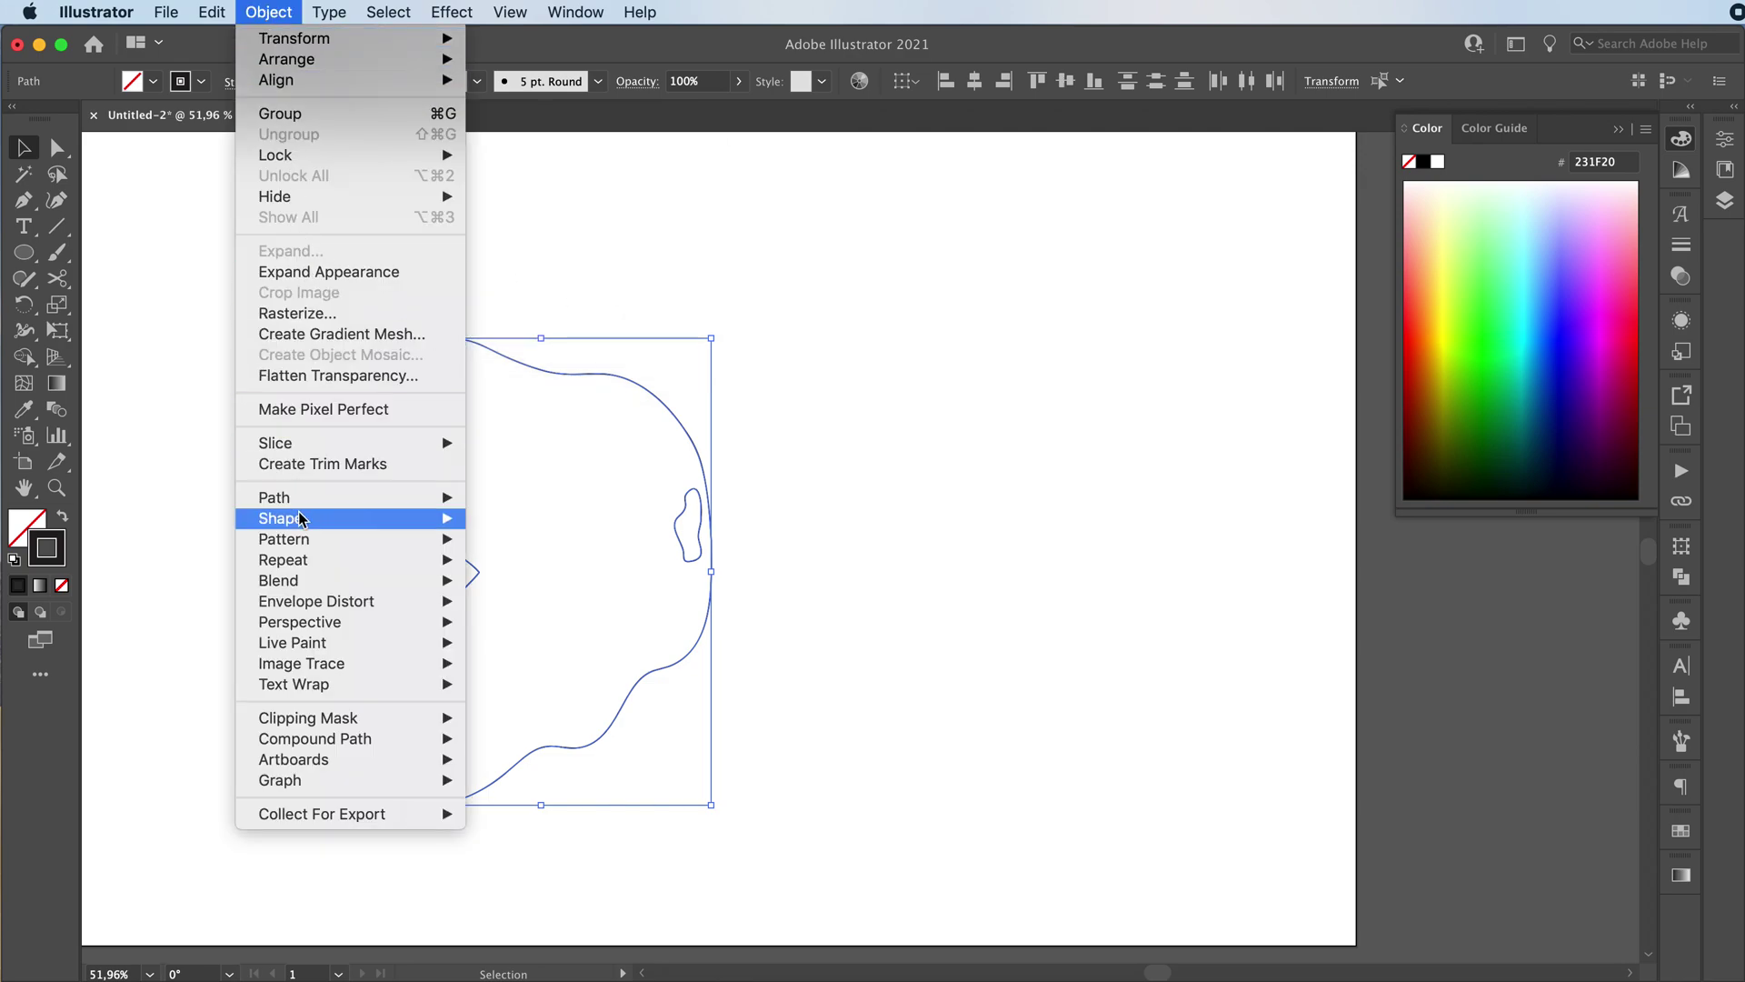
mouse_move(309, 584)
left_click(502, 580)
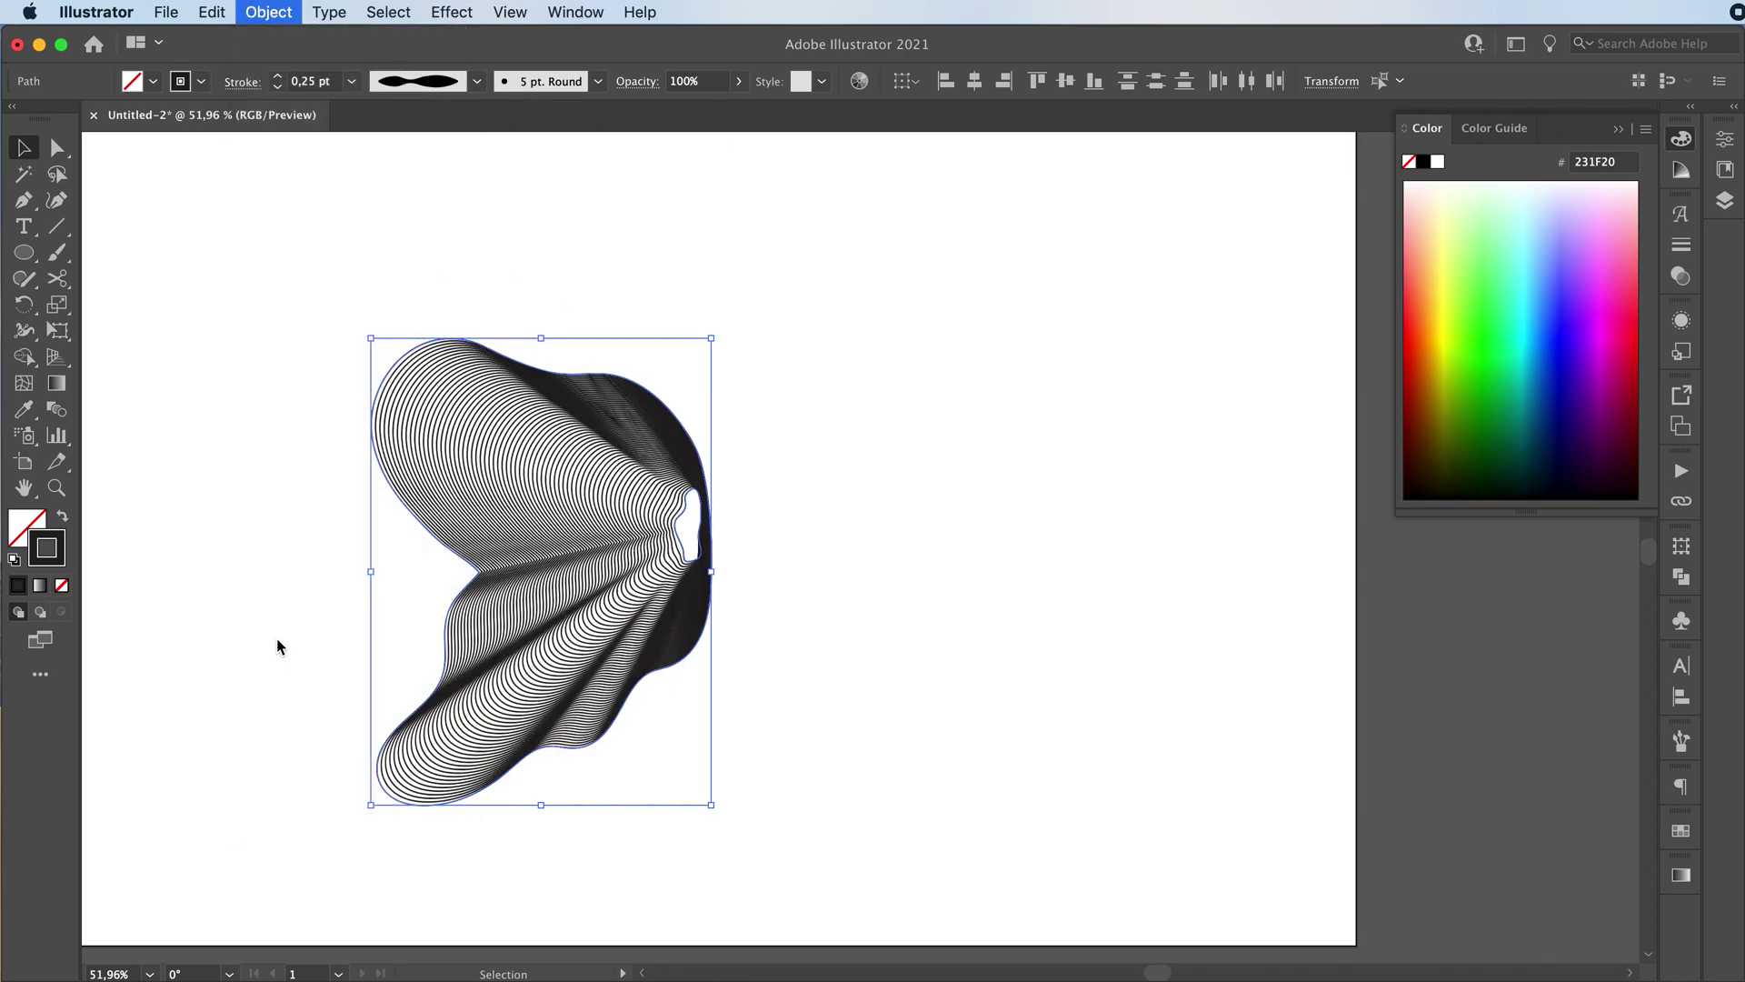
left_click(259, 488)
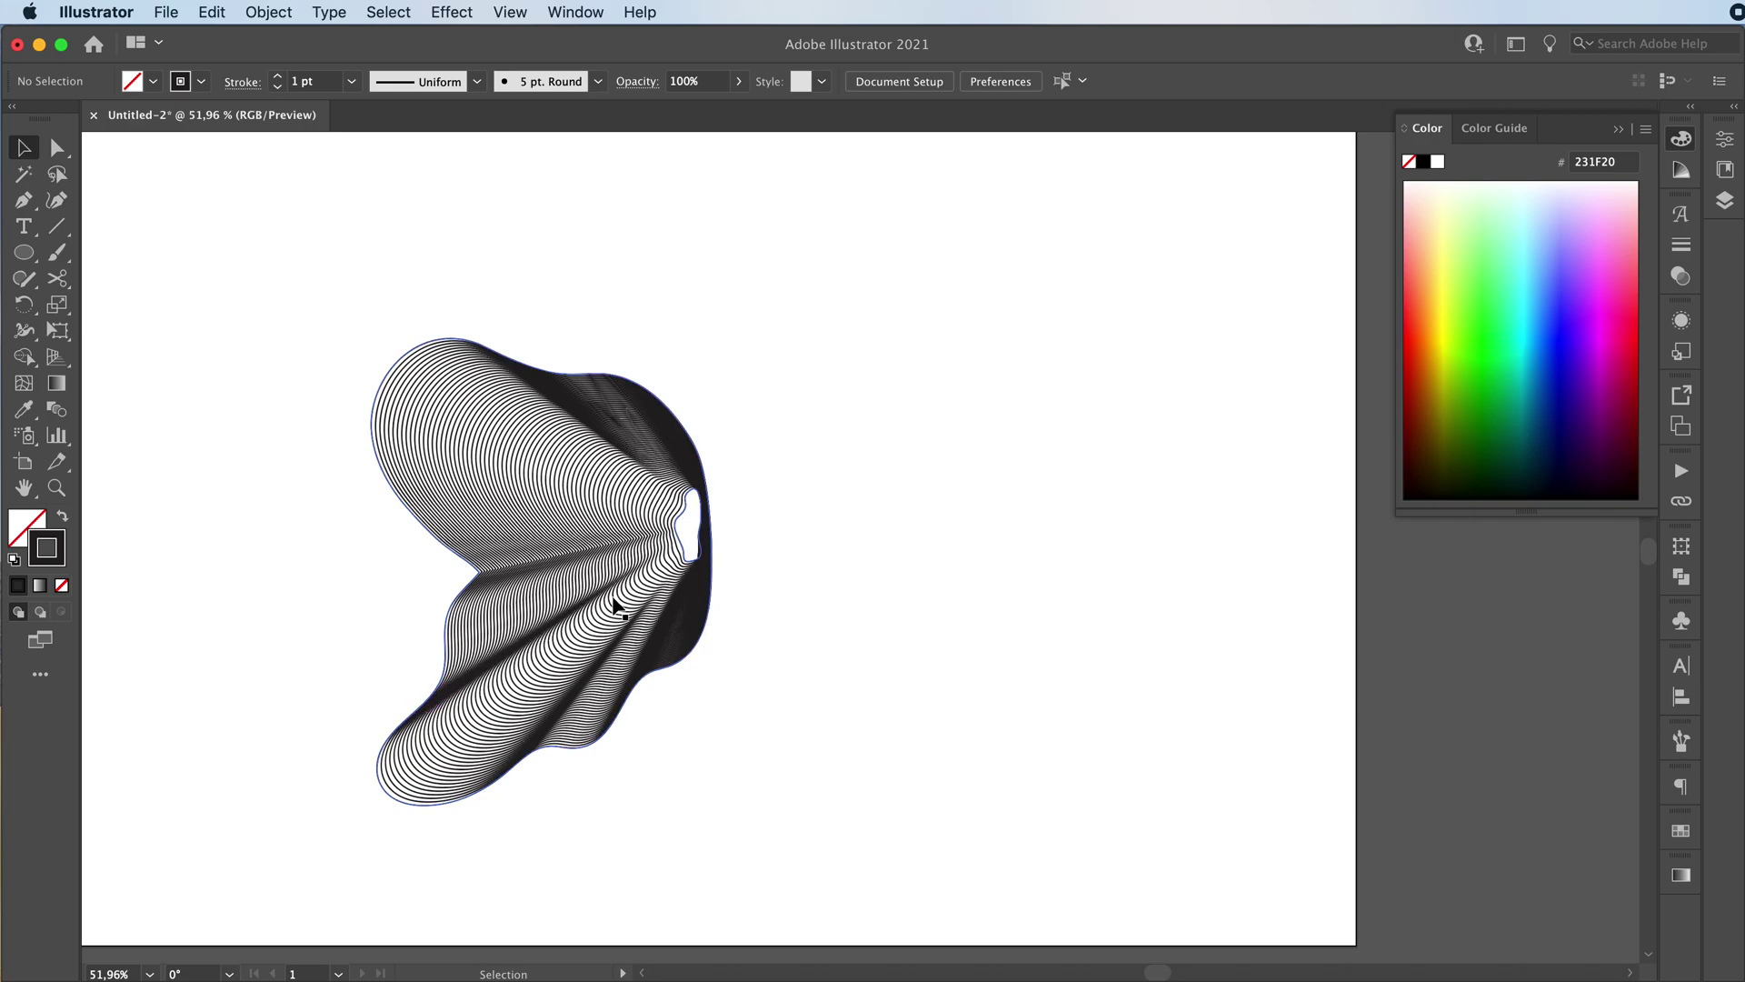
scroll(615, 606, "up", 10)
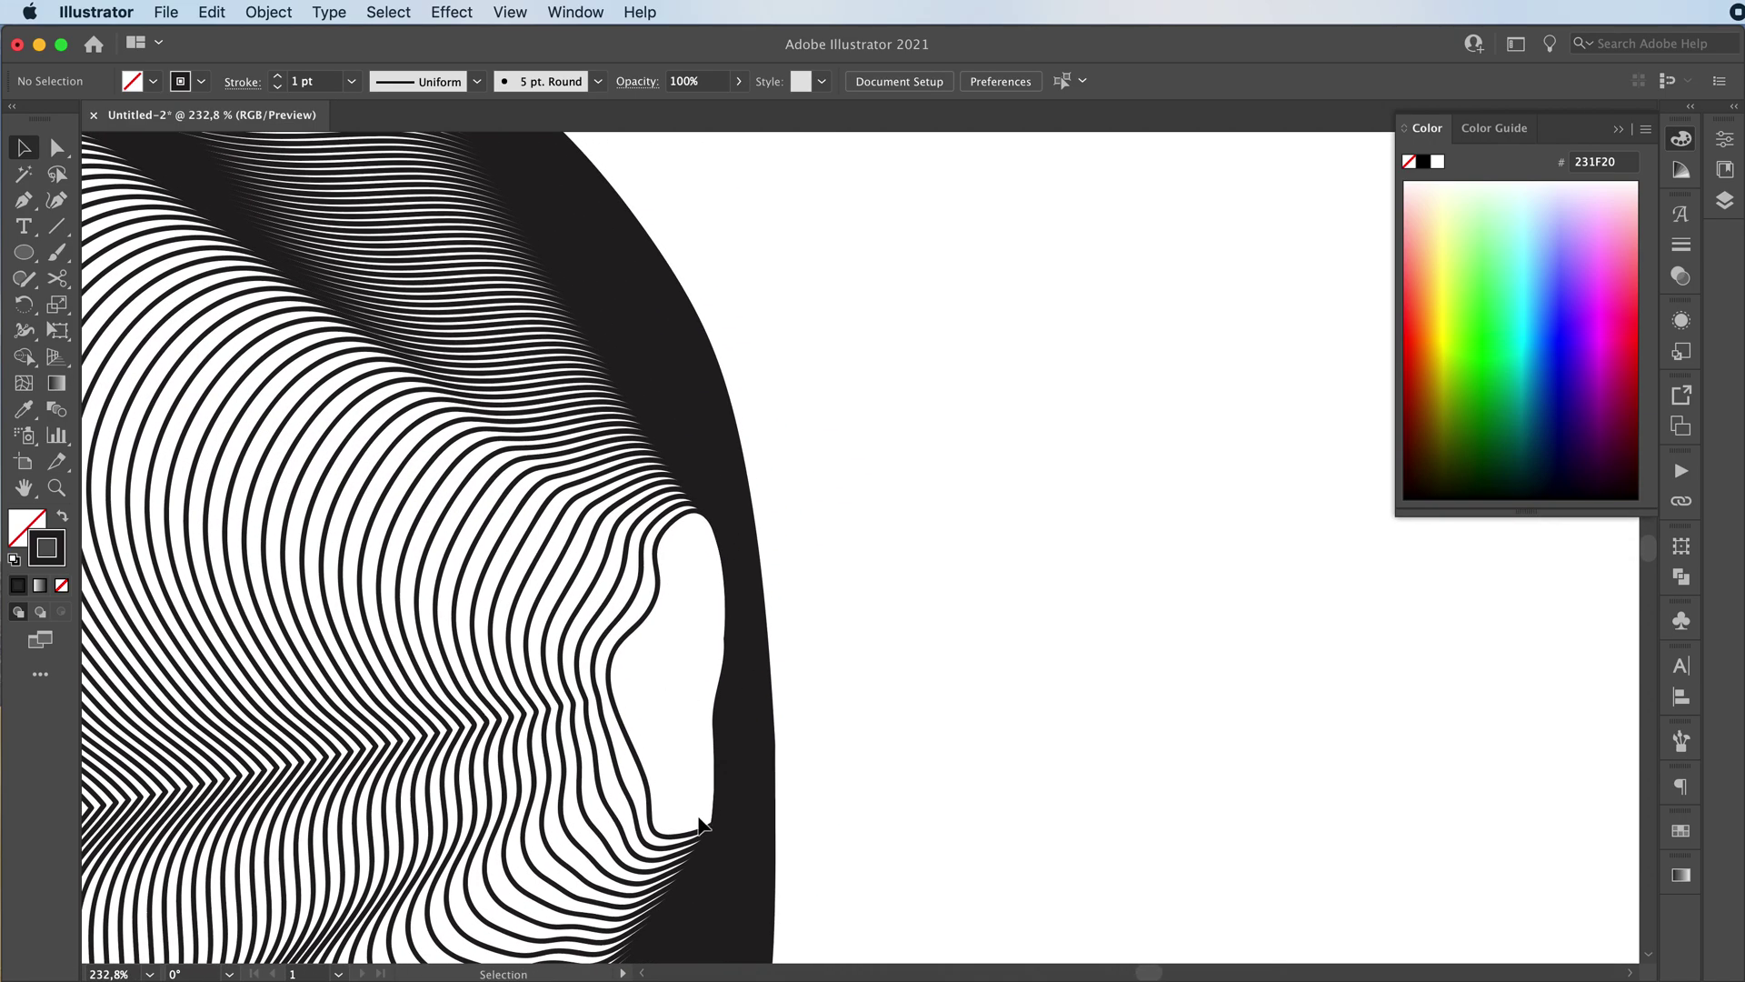
Step: Inside the blend, shrink the inner notch shape down to a tiny point
double_click(701, 832)
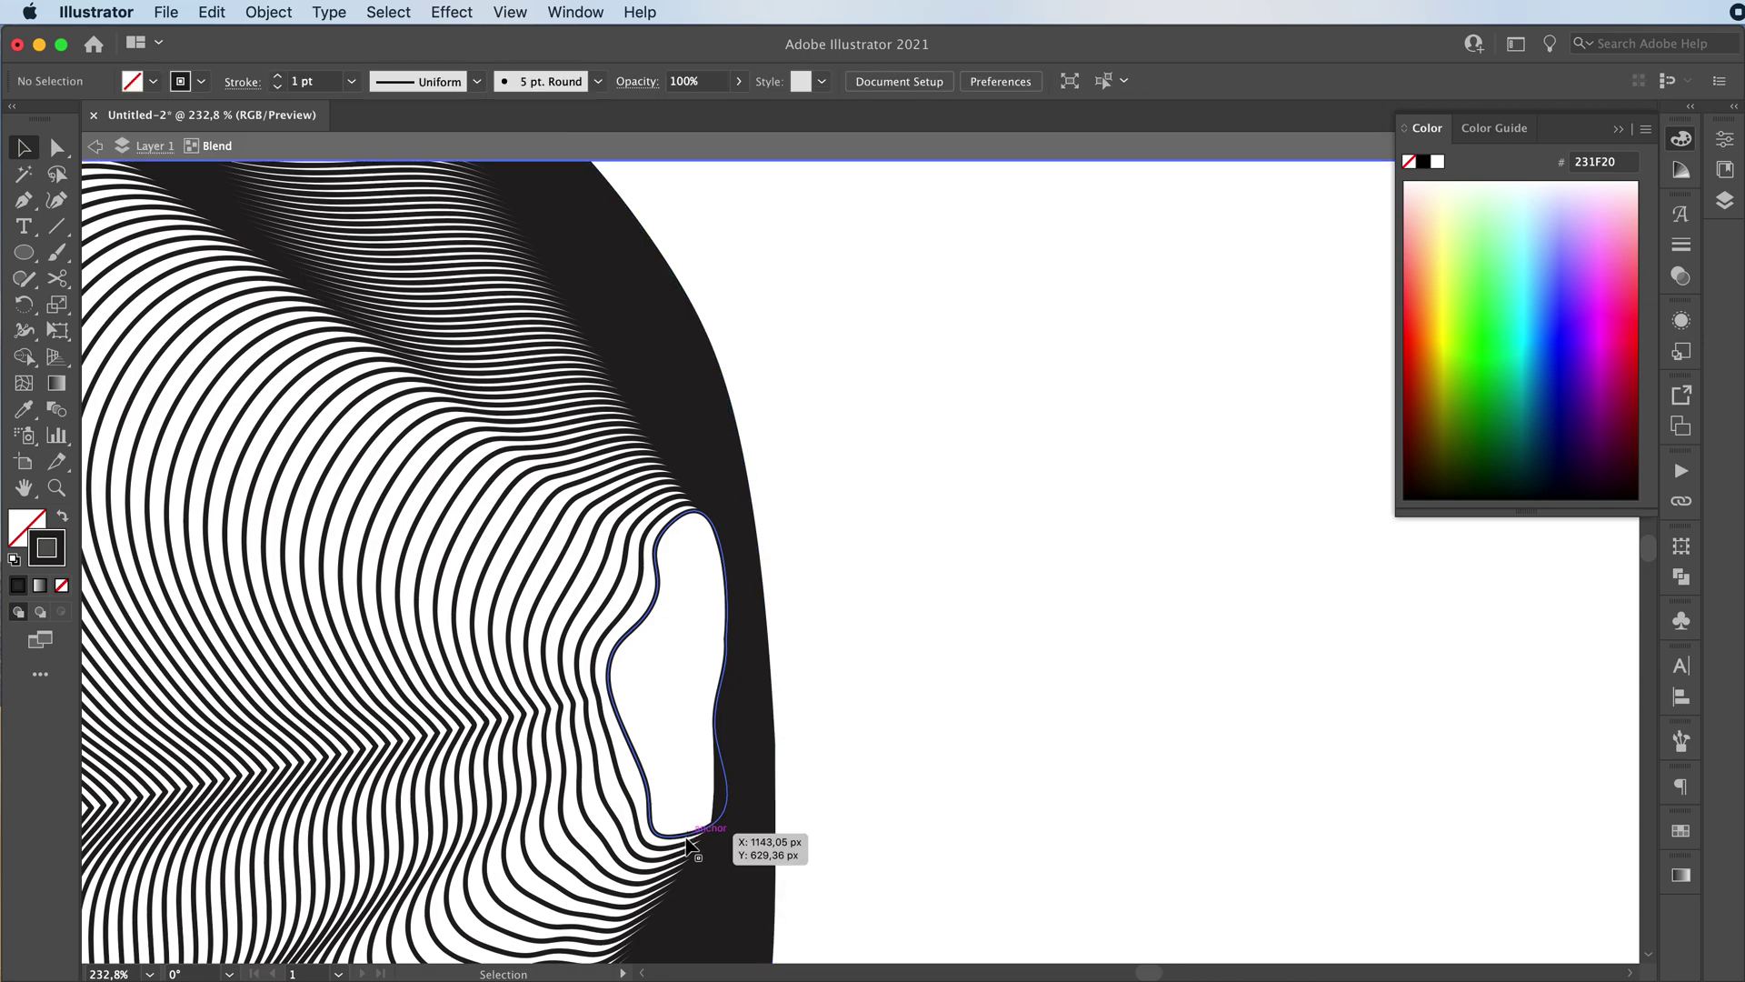
left_click(688, 842)
mouse_move(668, 834)
left_mouse_down()
mouse_move(680, 684)
mouse_move(587, 784)
left_mouse_up()
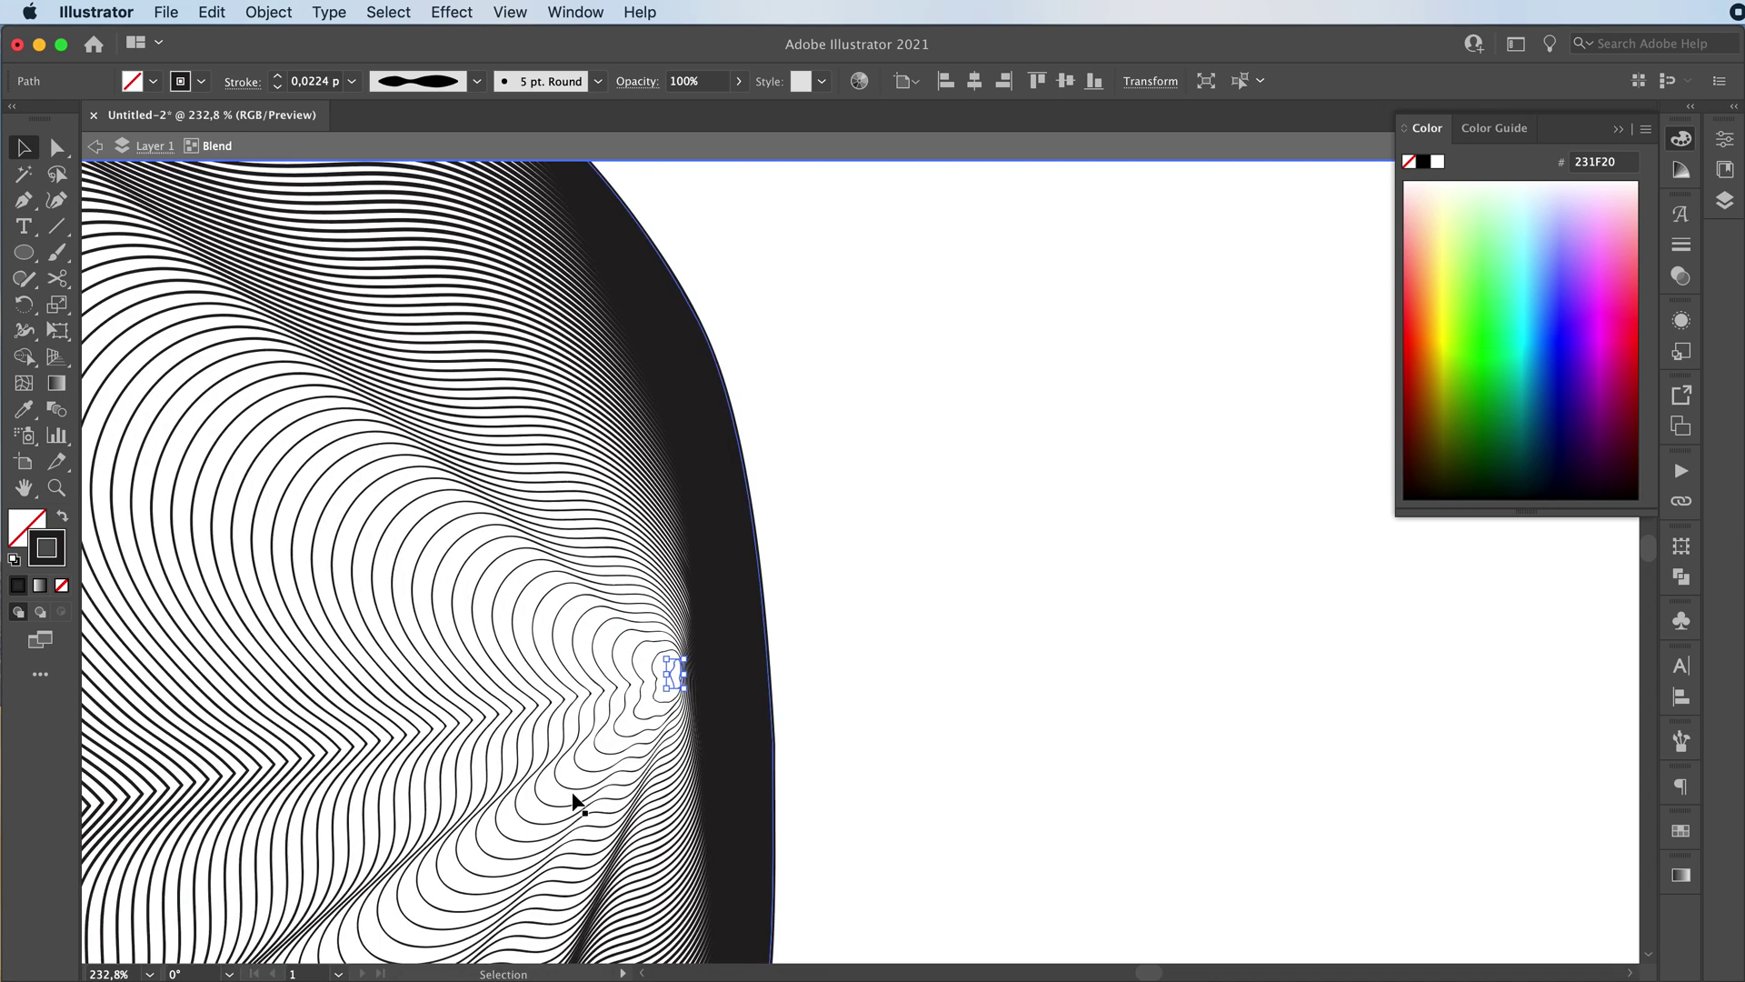
left_click(943, 682)
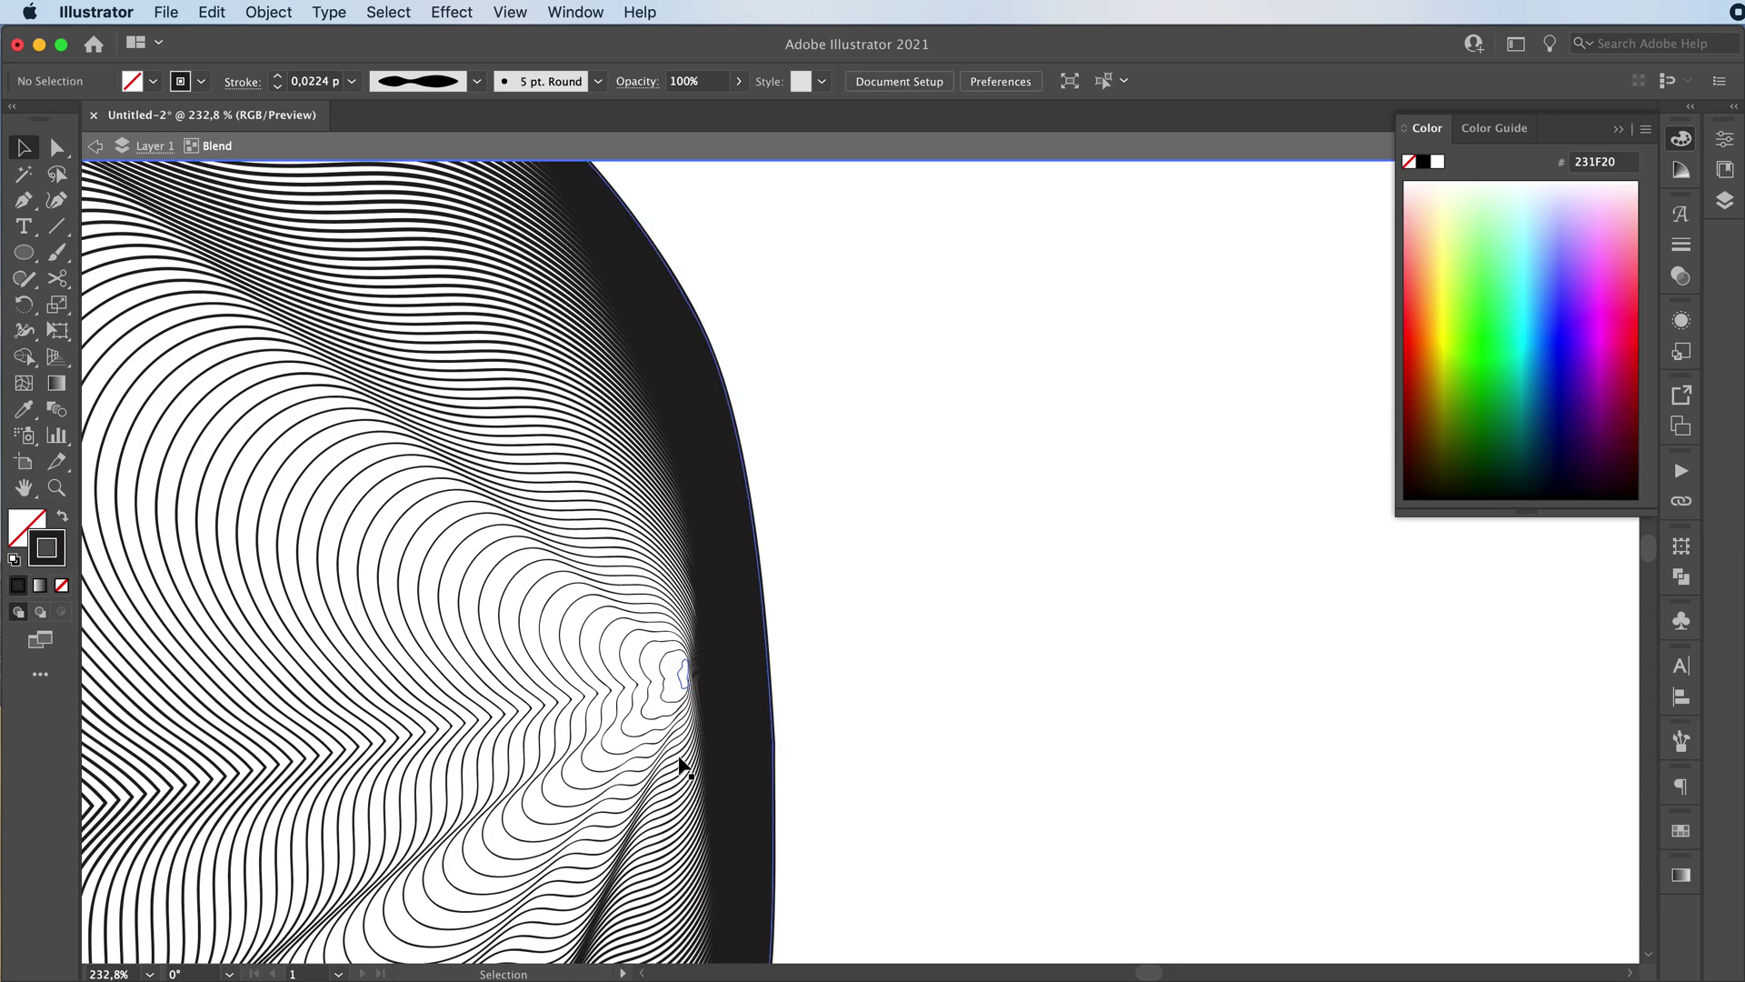
Step: Give the tiny inner path a 0,25 pt stroke, then exit the blend's isolation
left_click(689, 688)
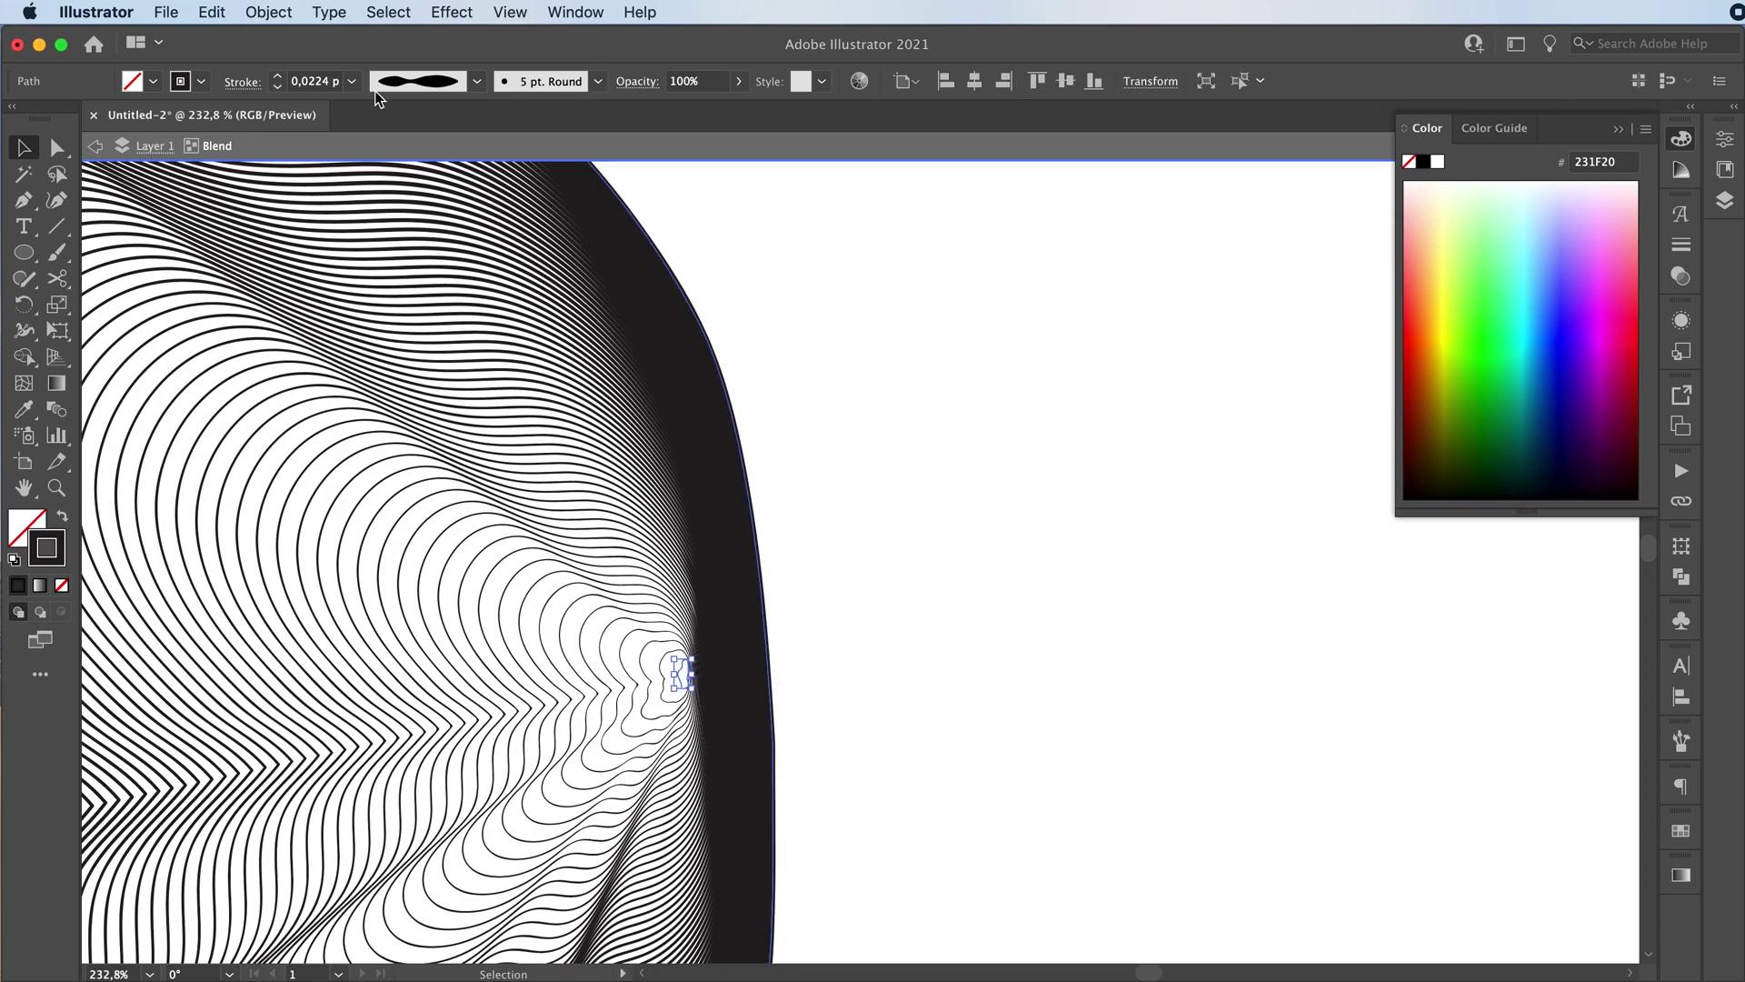
left_click(279, 76)
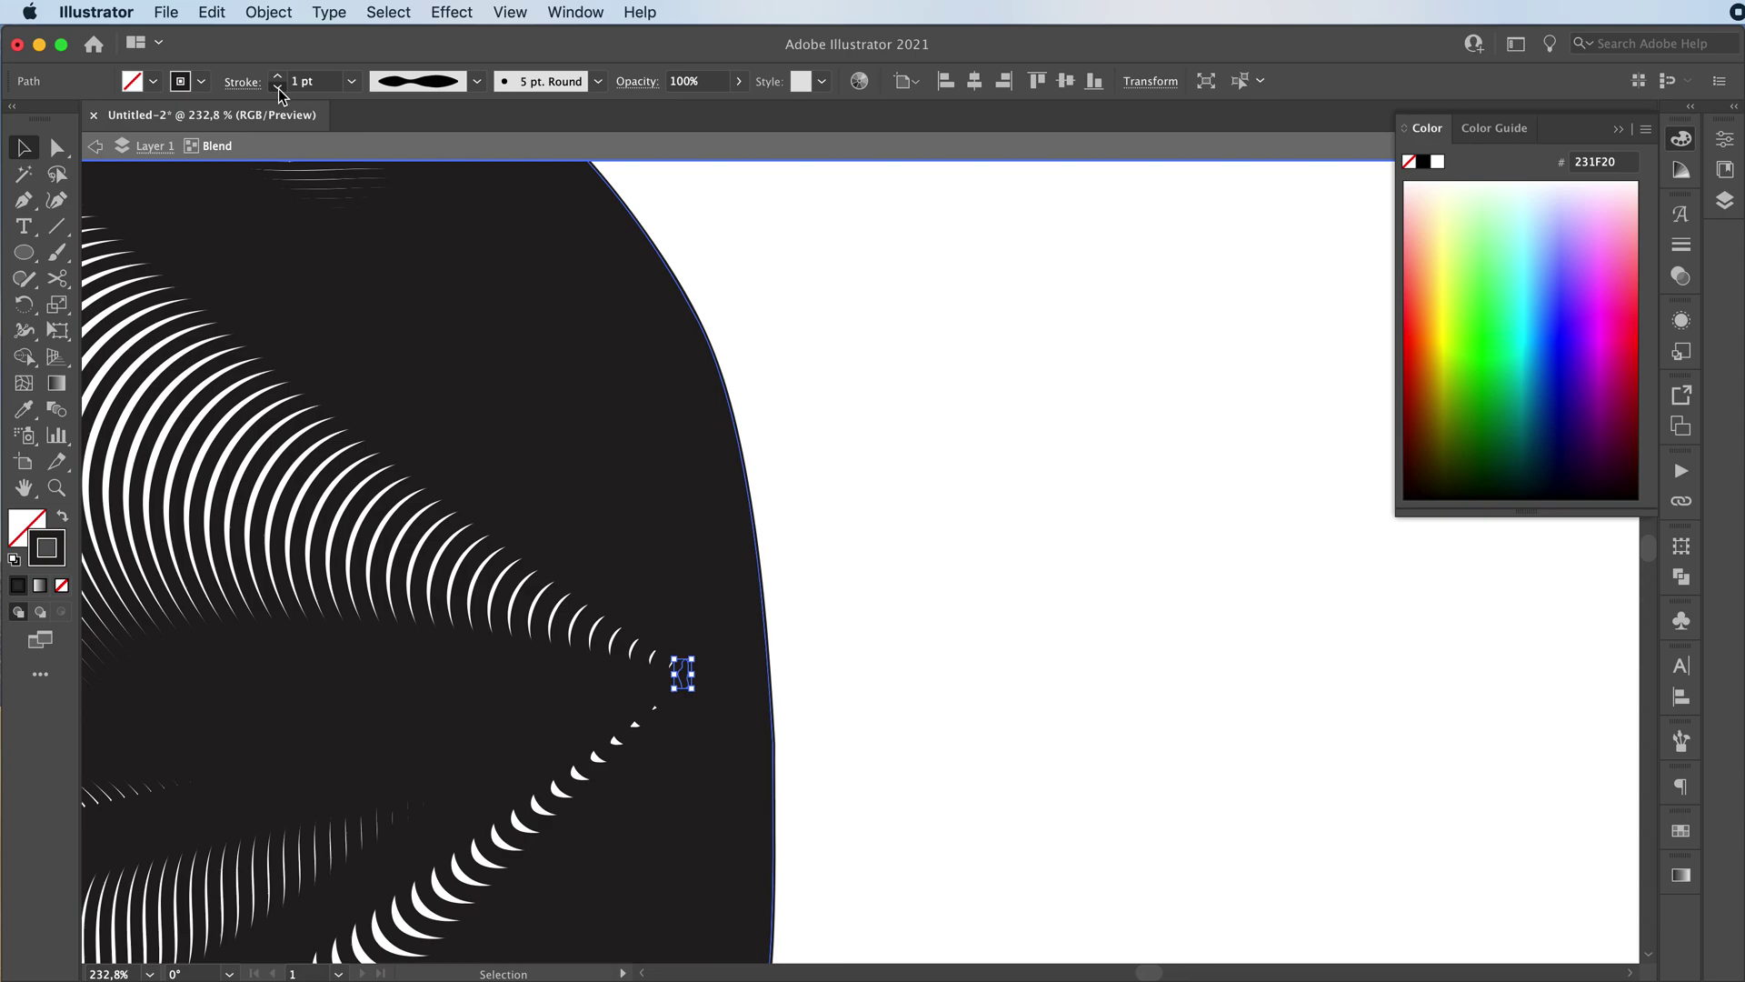
left_click(278, 89)
left_click(279, 89)
left_click(280, 89)
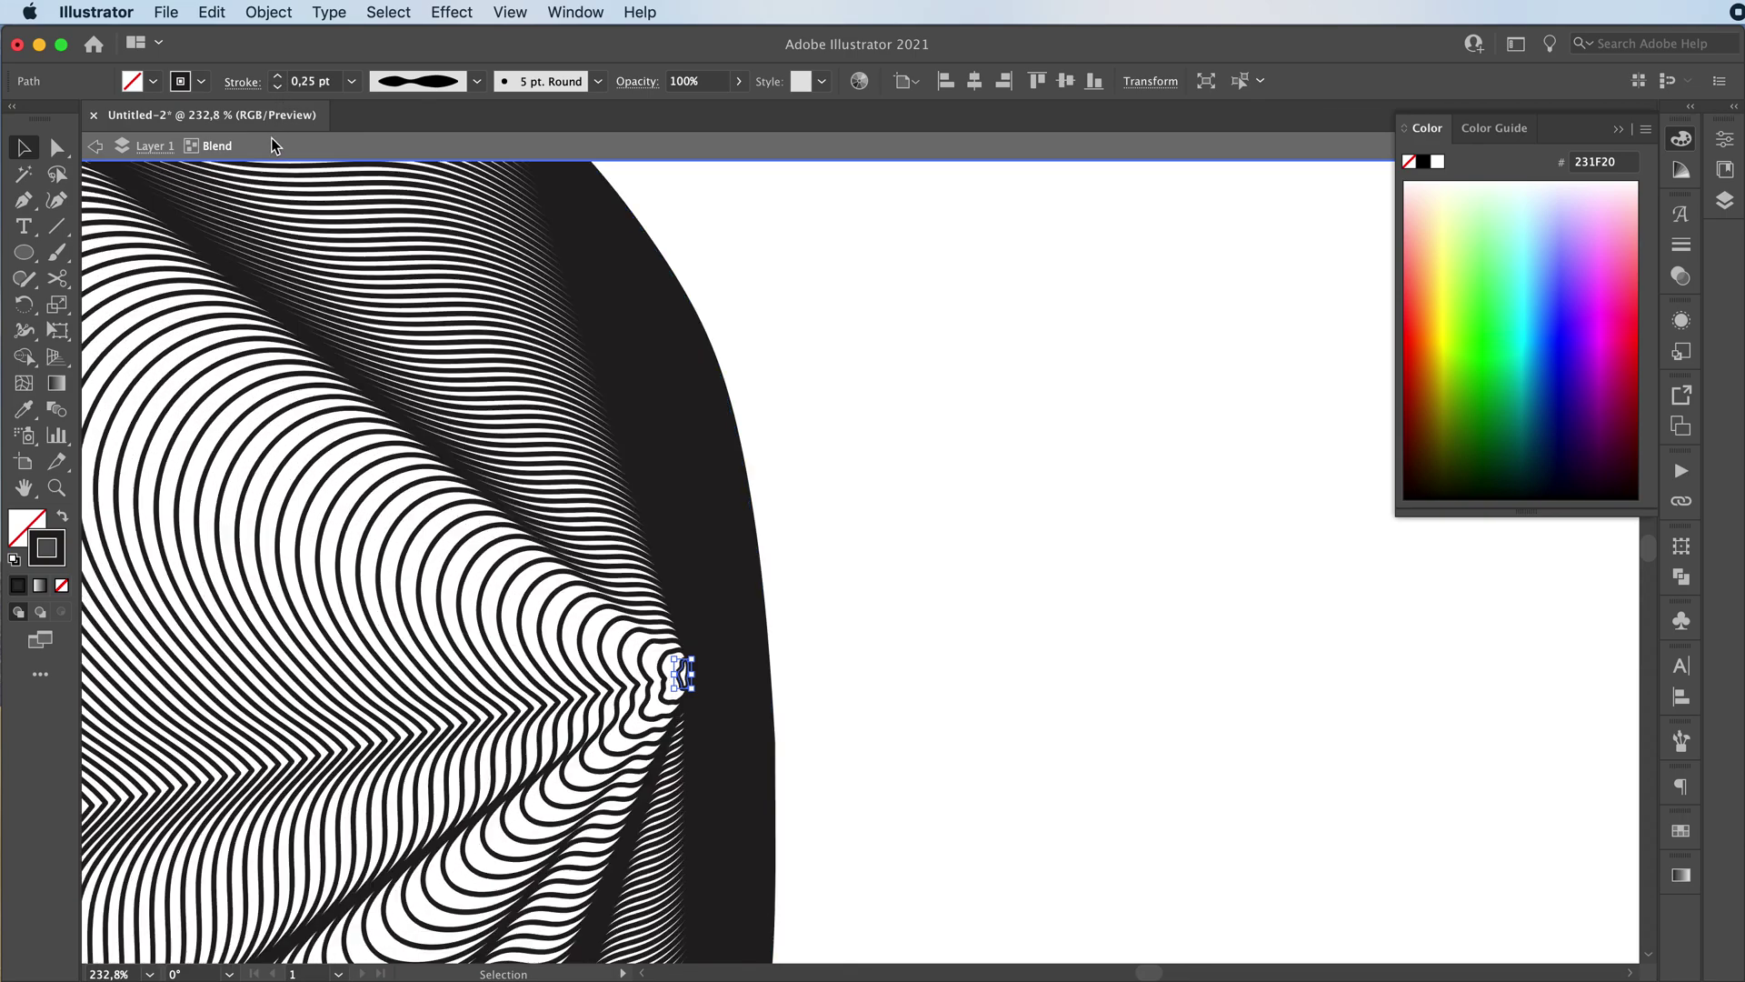
left_click(954, 710)
key("z")
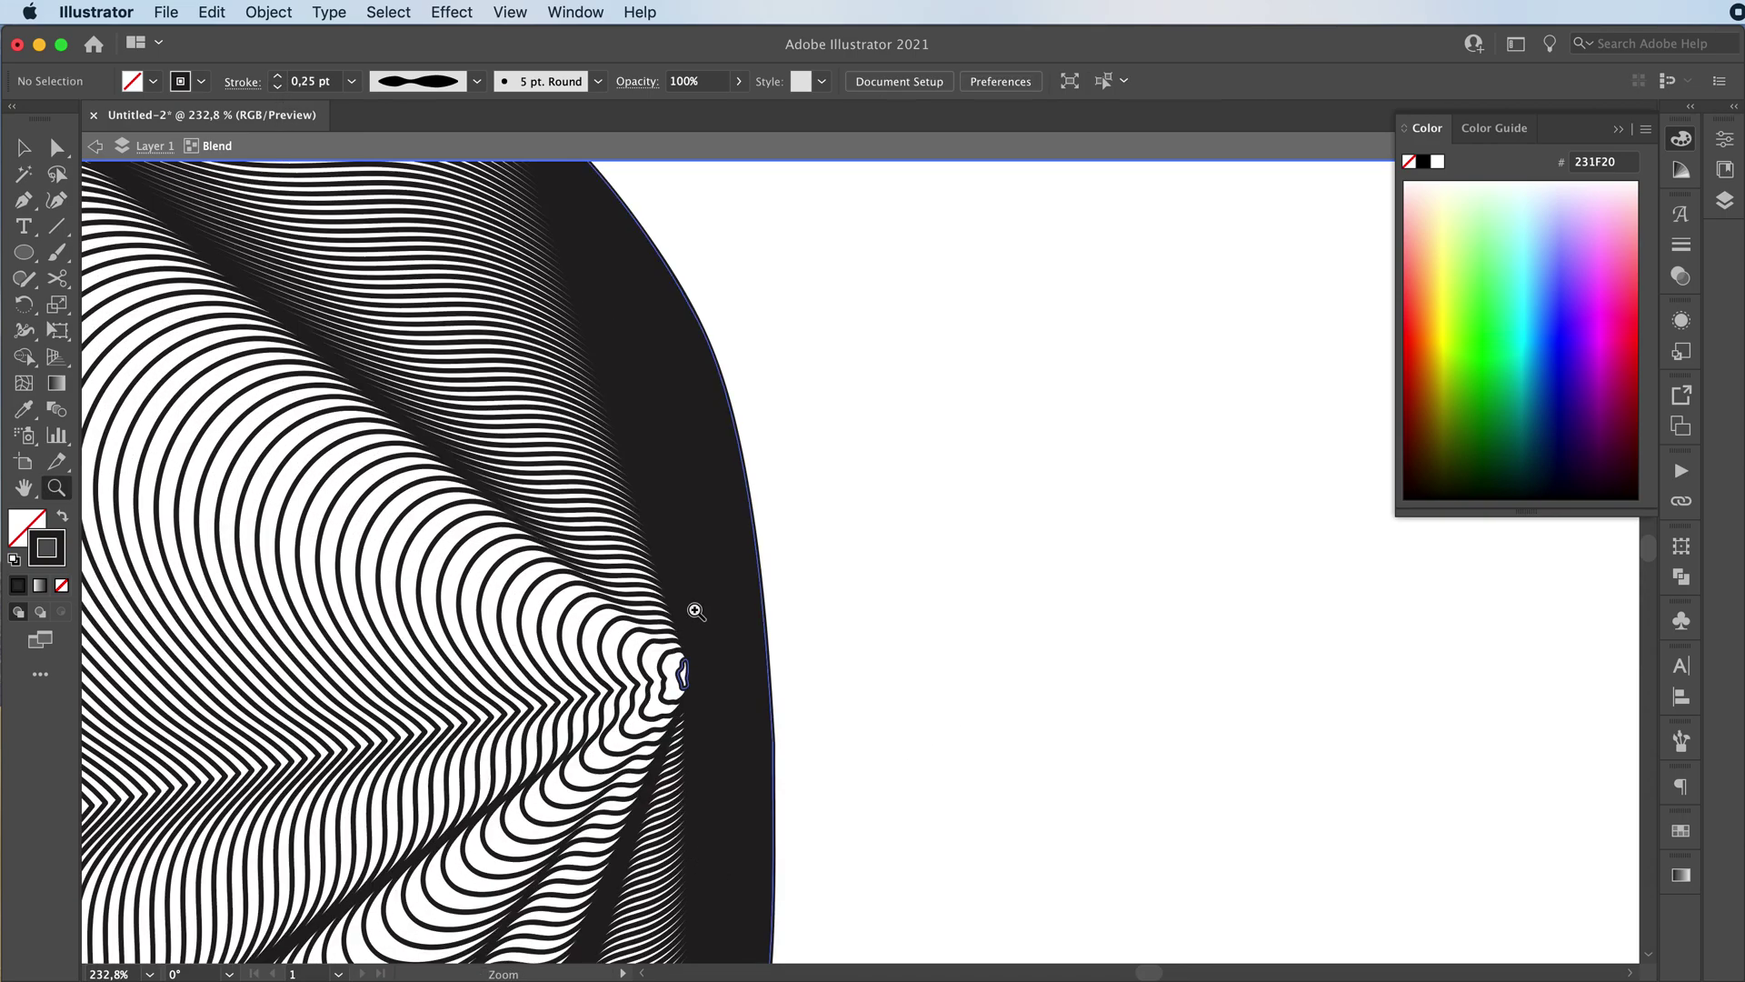
left_click_drag(697, 612, 518, 668)
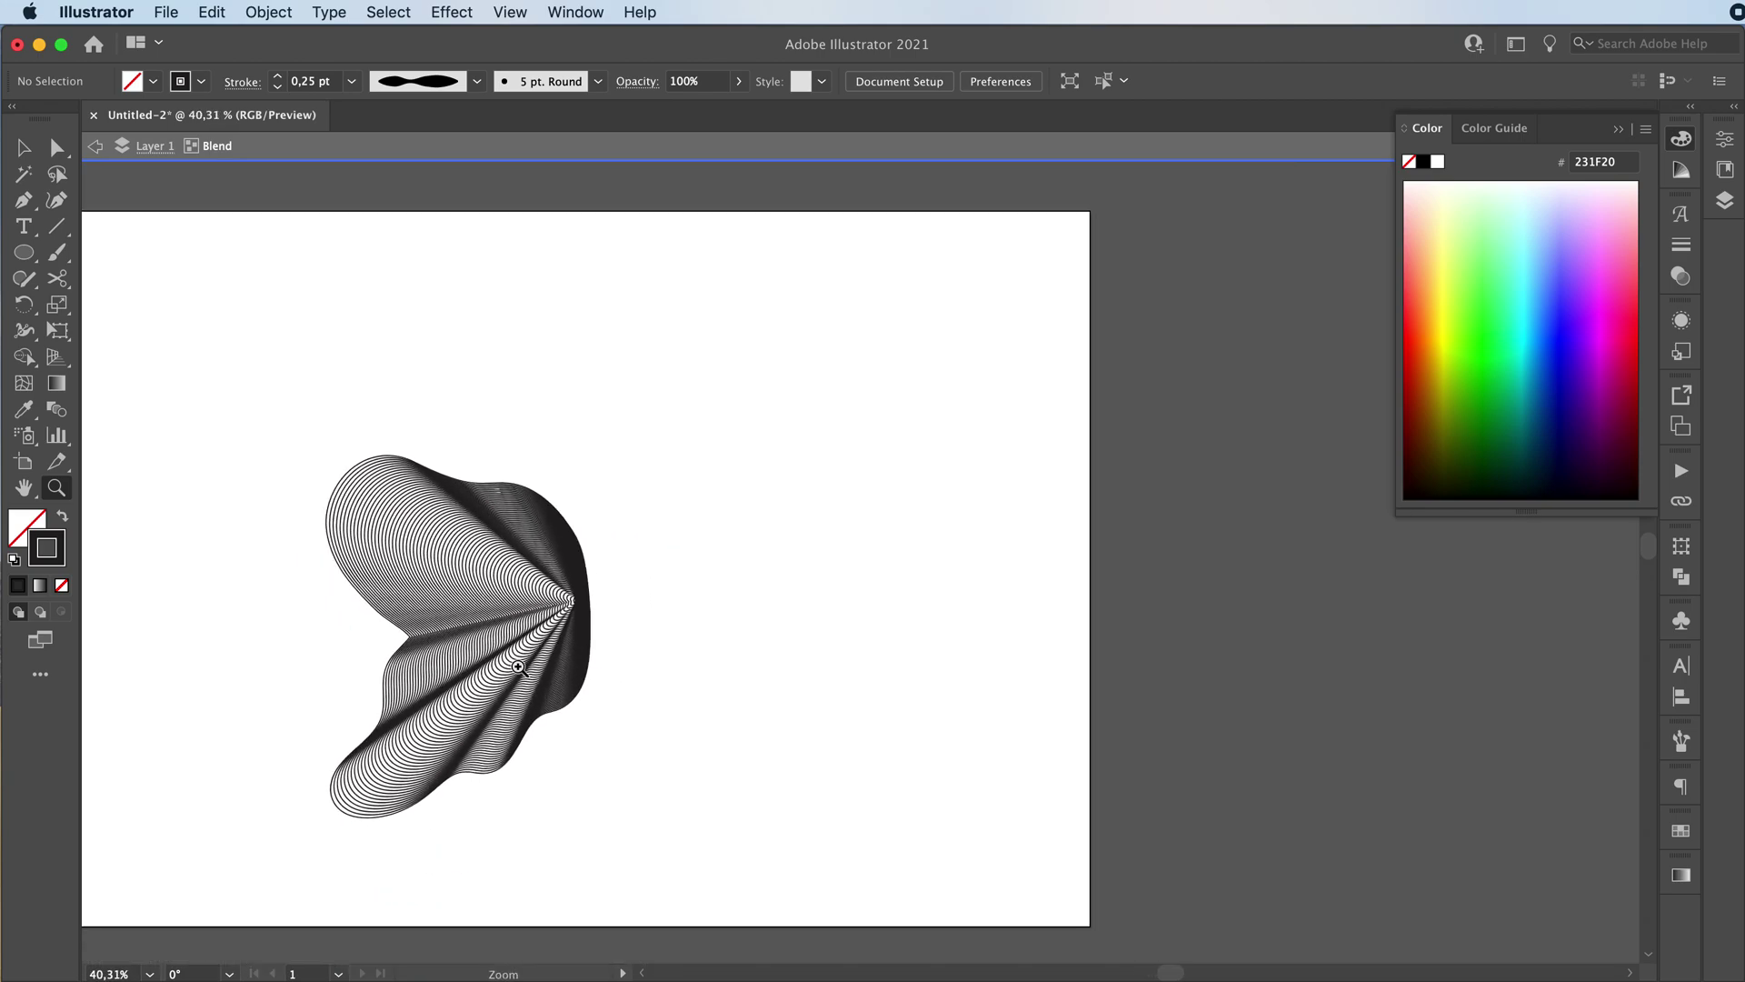
key("v")
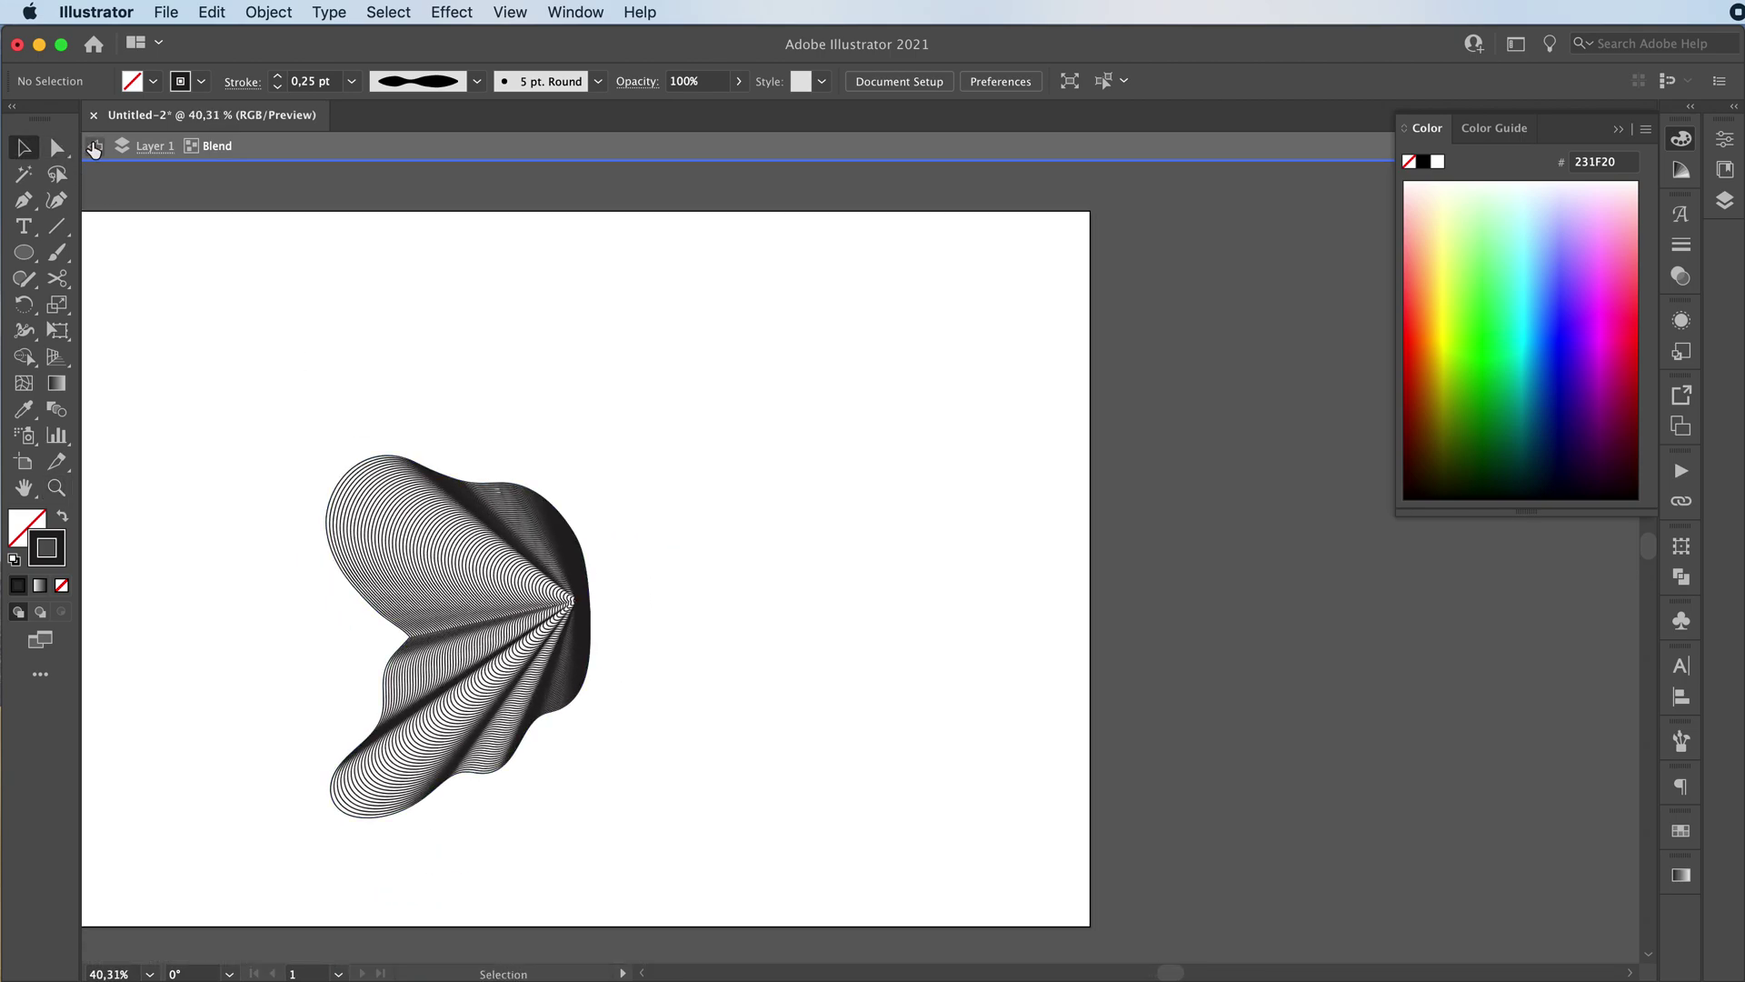
key("Escape")
key("Escape")
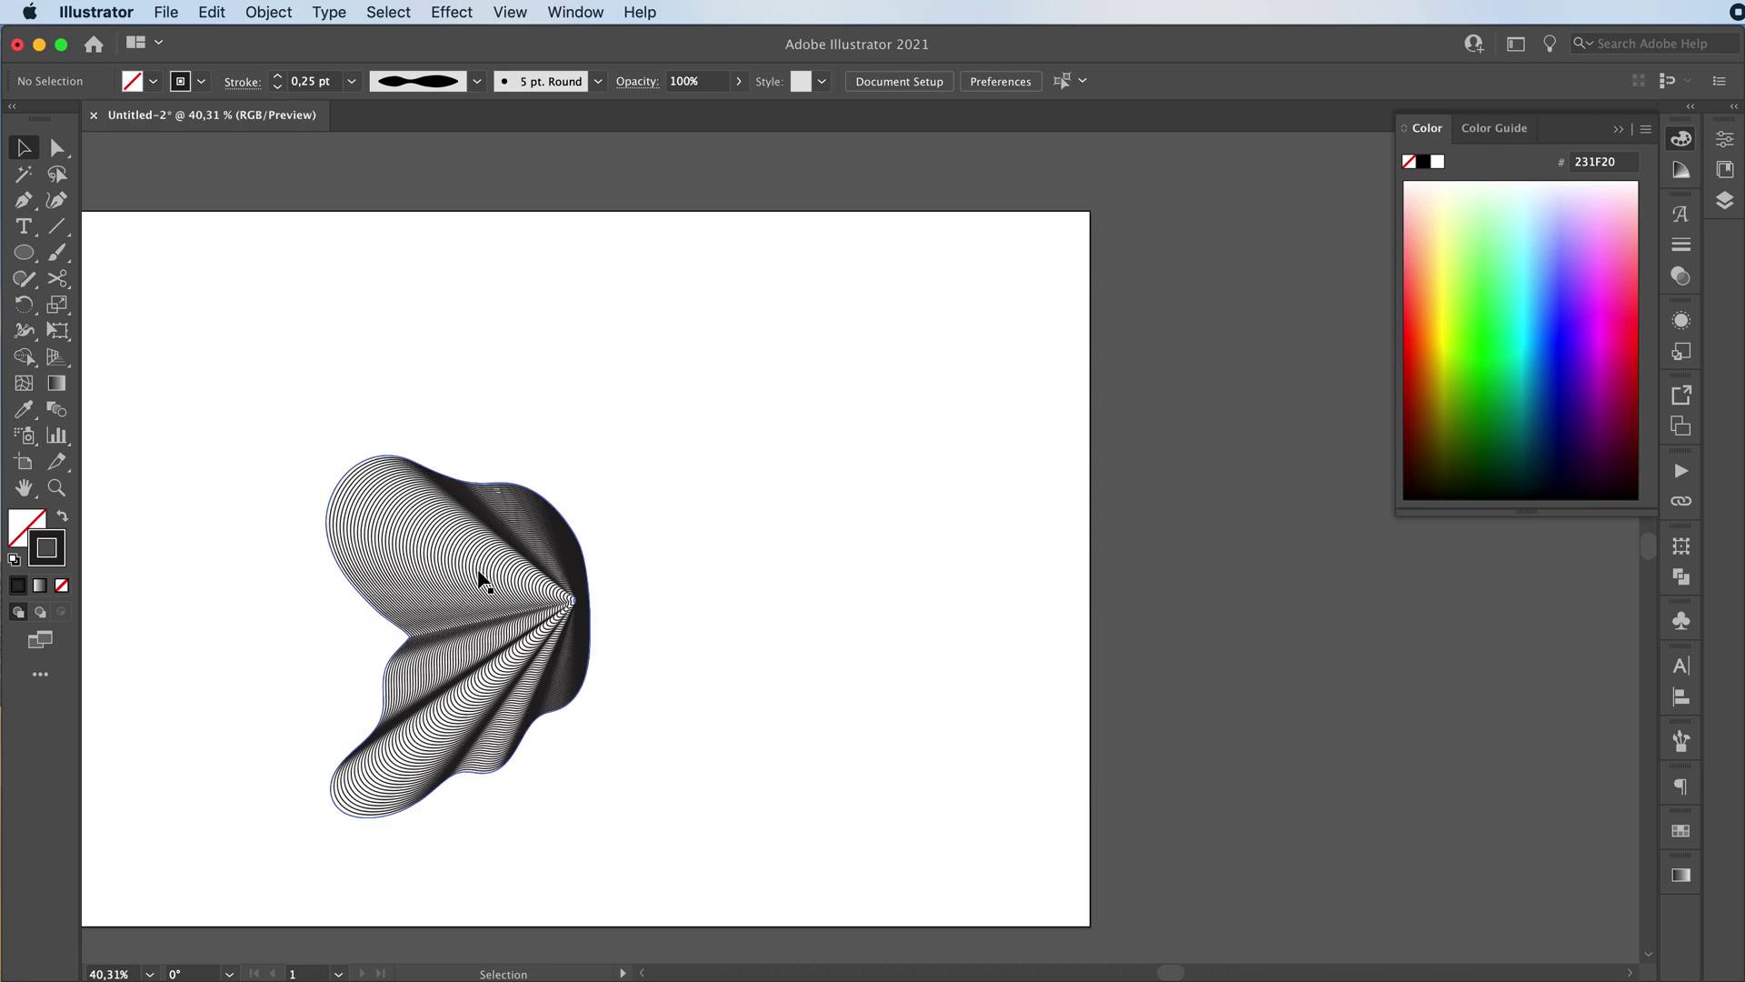
Step: Copy the wing, reflect the copy vertically, and place it against the left wing
left_click_drag(510, 644, 806, 630)
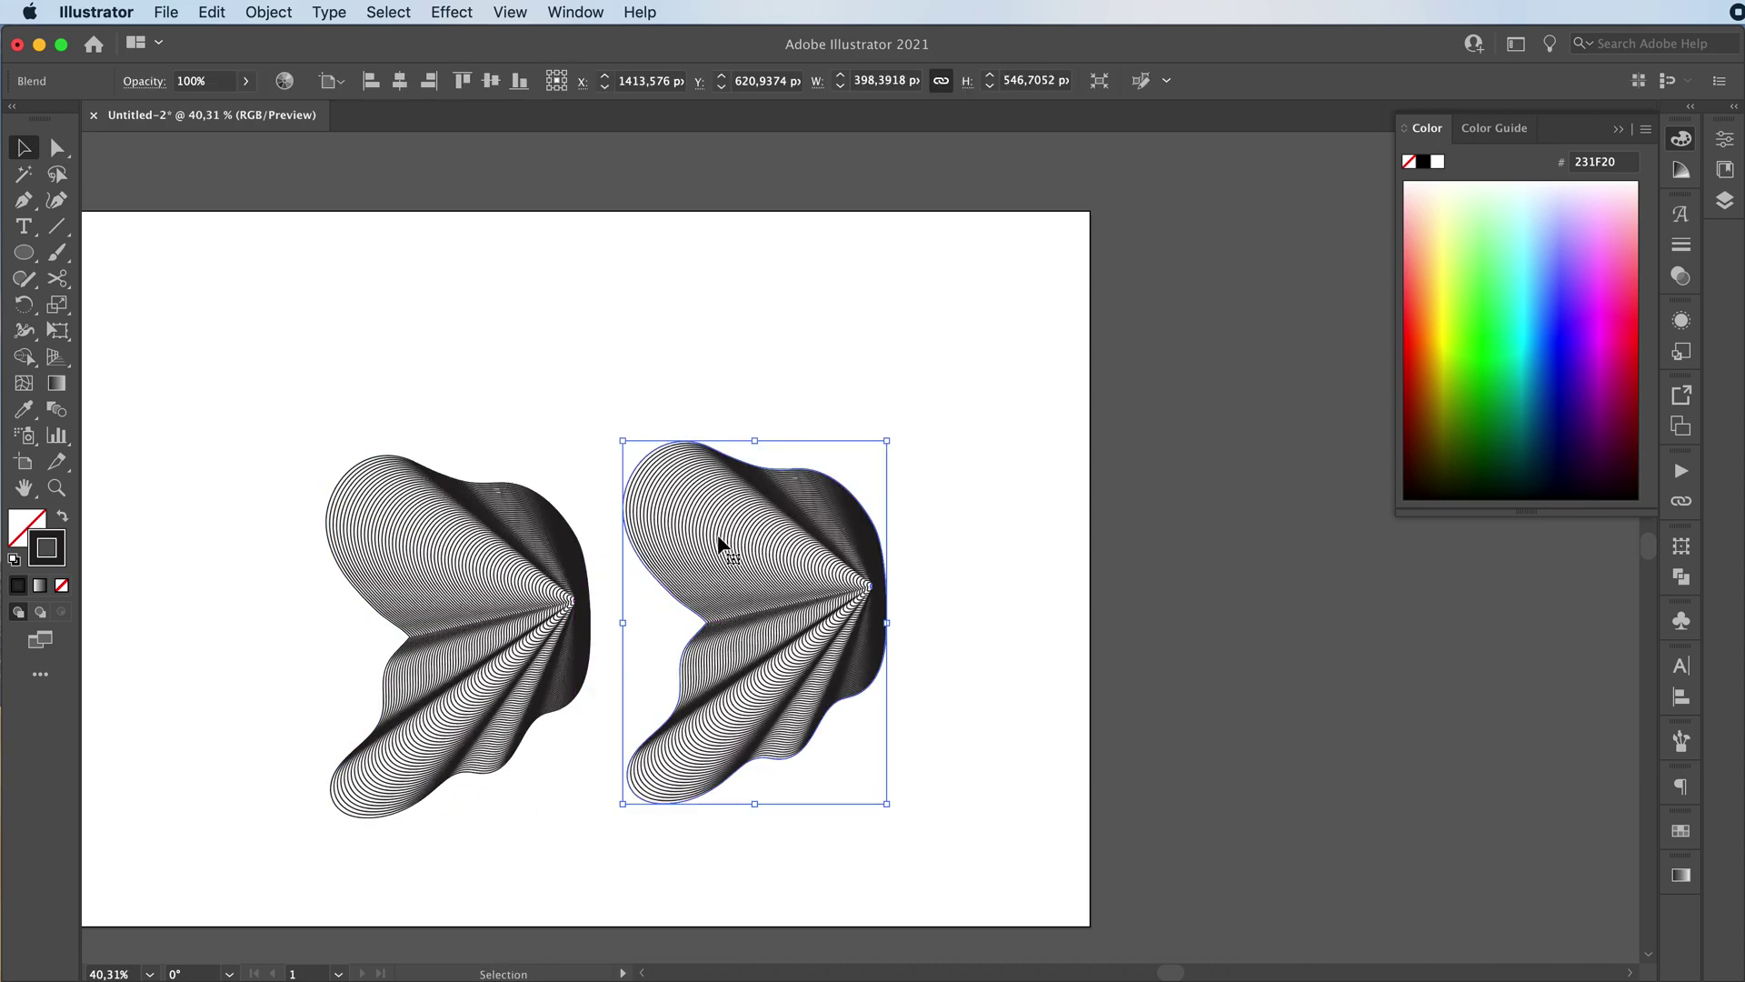
left_click(250, 18)
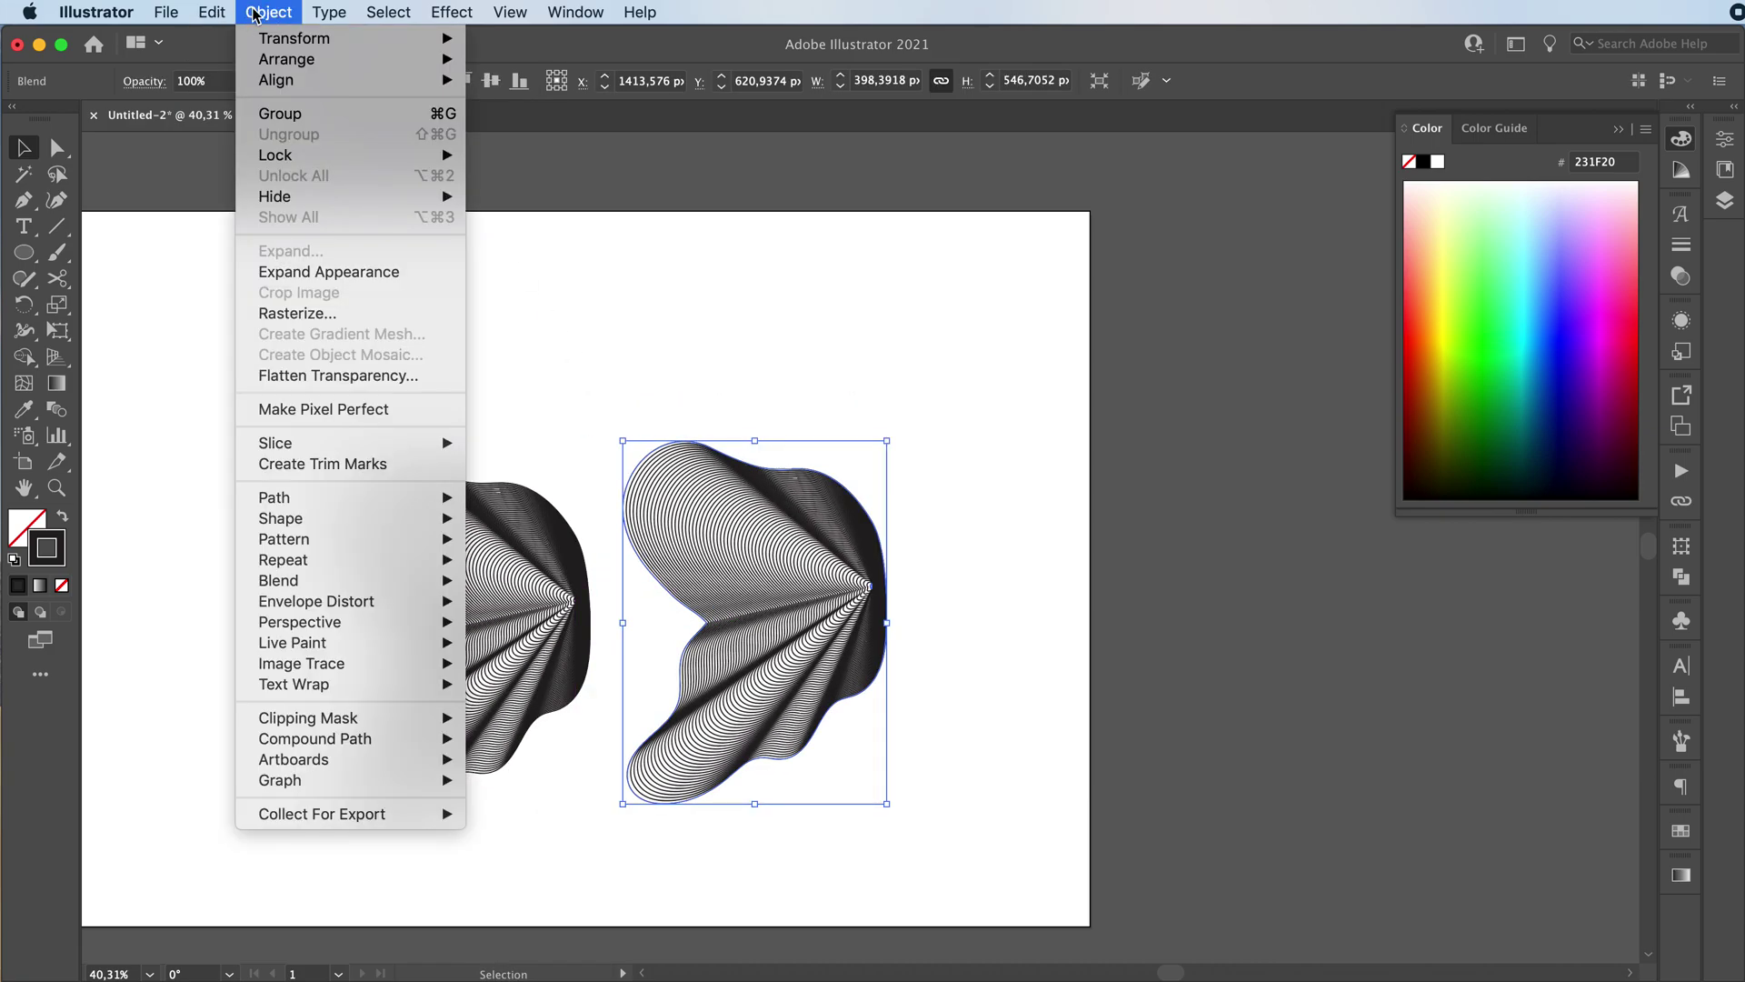
mouse_move(282, 38)
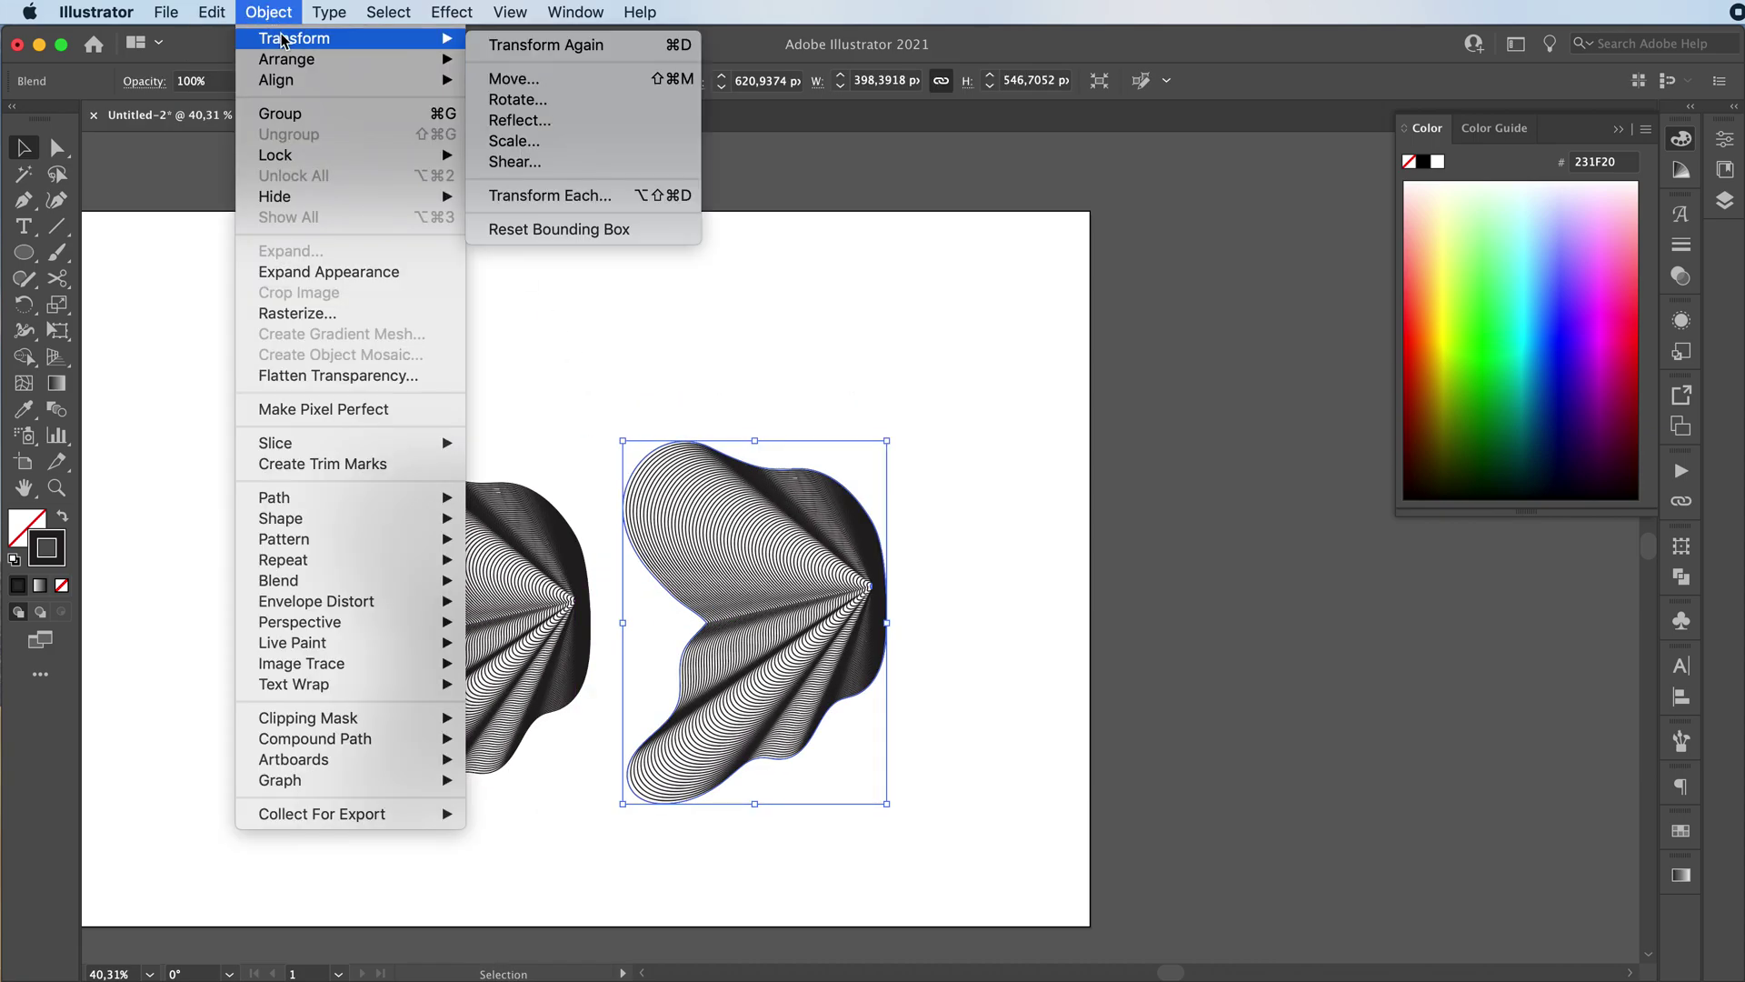
left_click(522, 121)
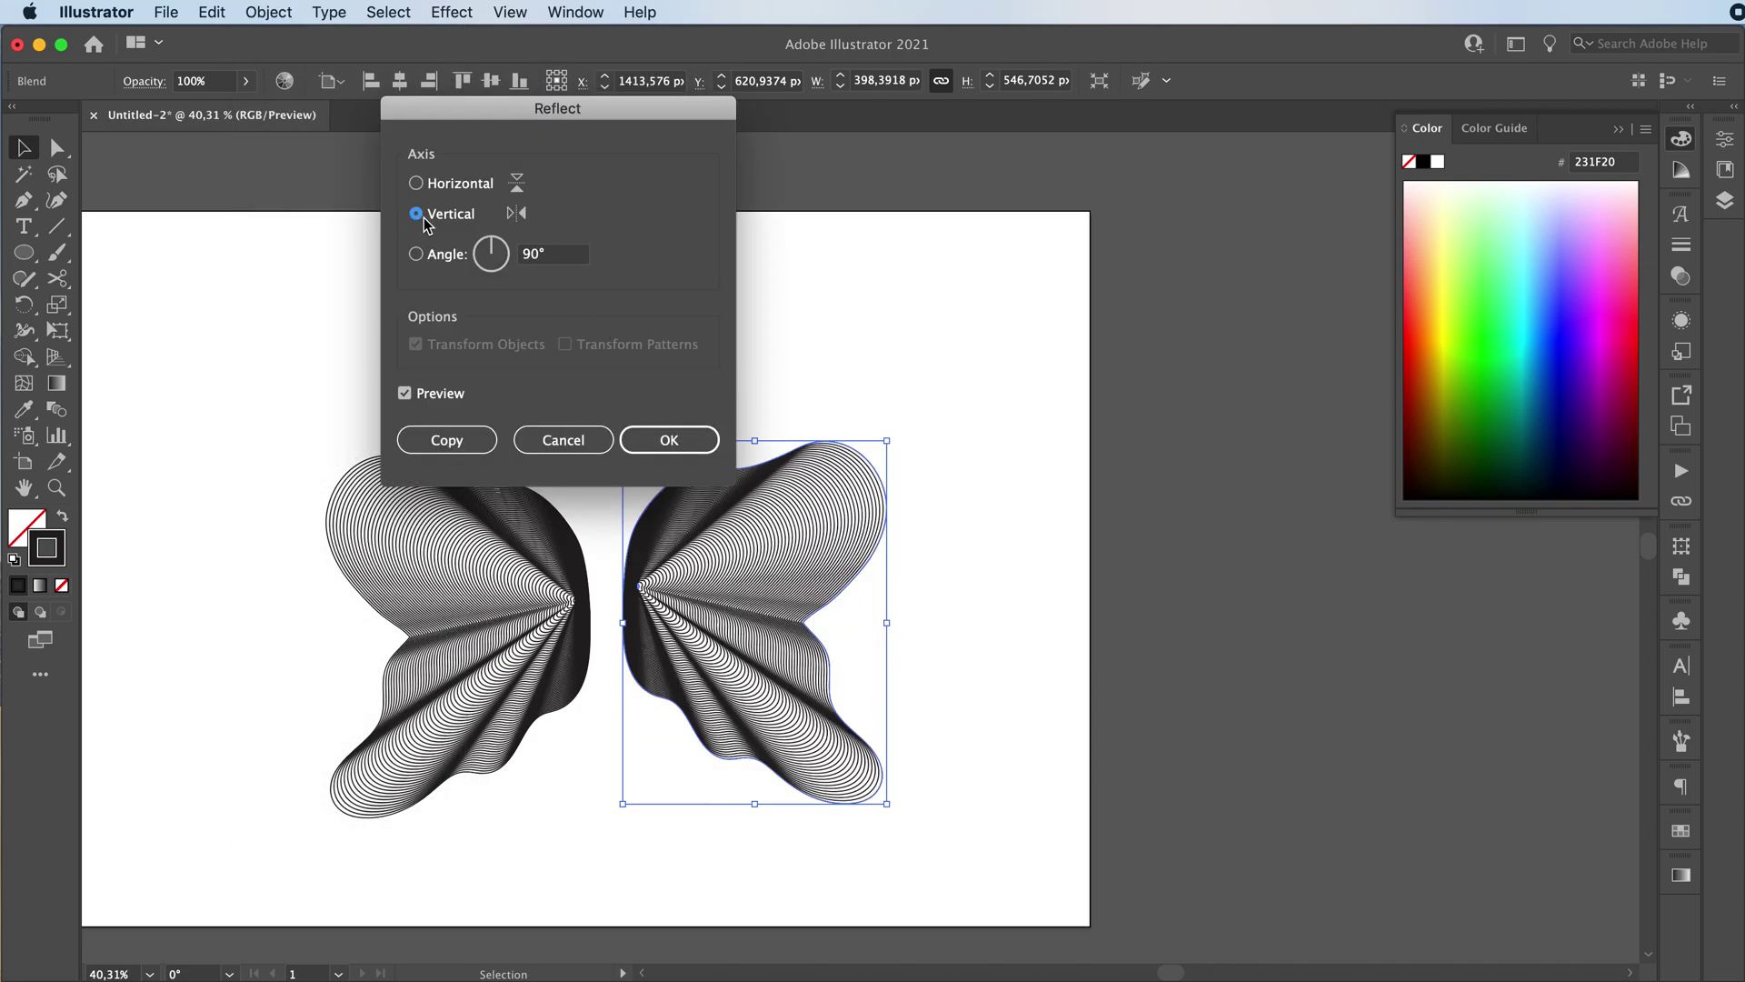
left_click(664, 441)
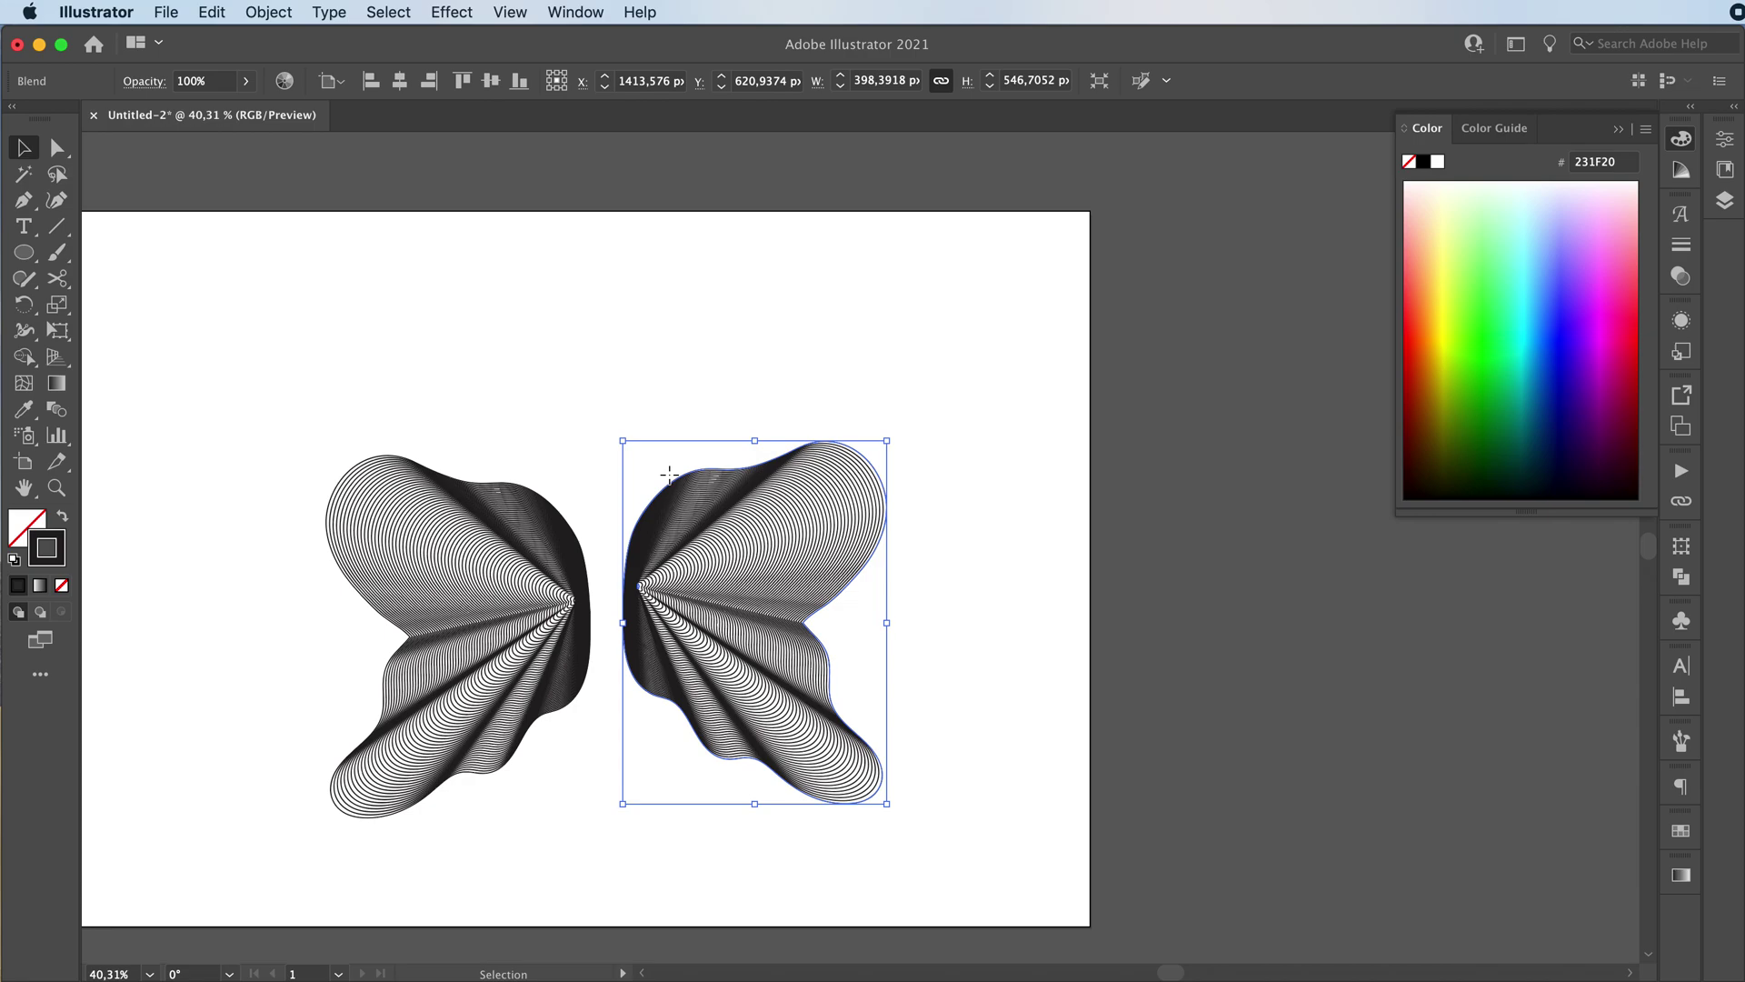
left_click_drag(721, 670, 678, 681)
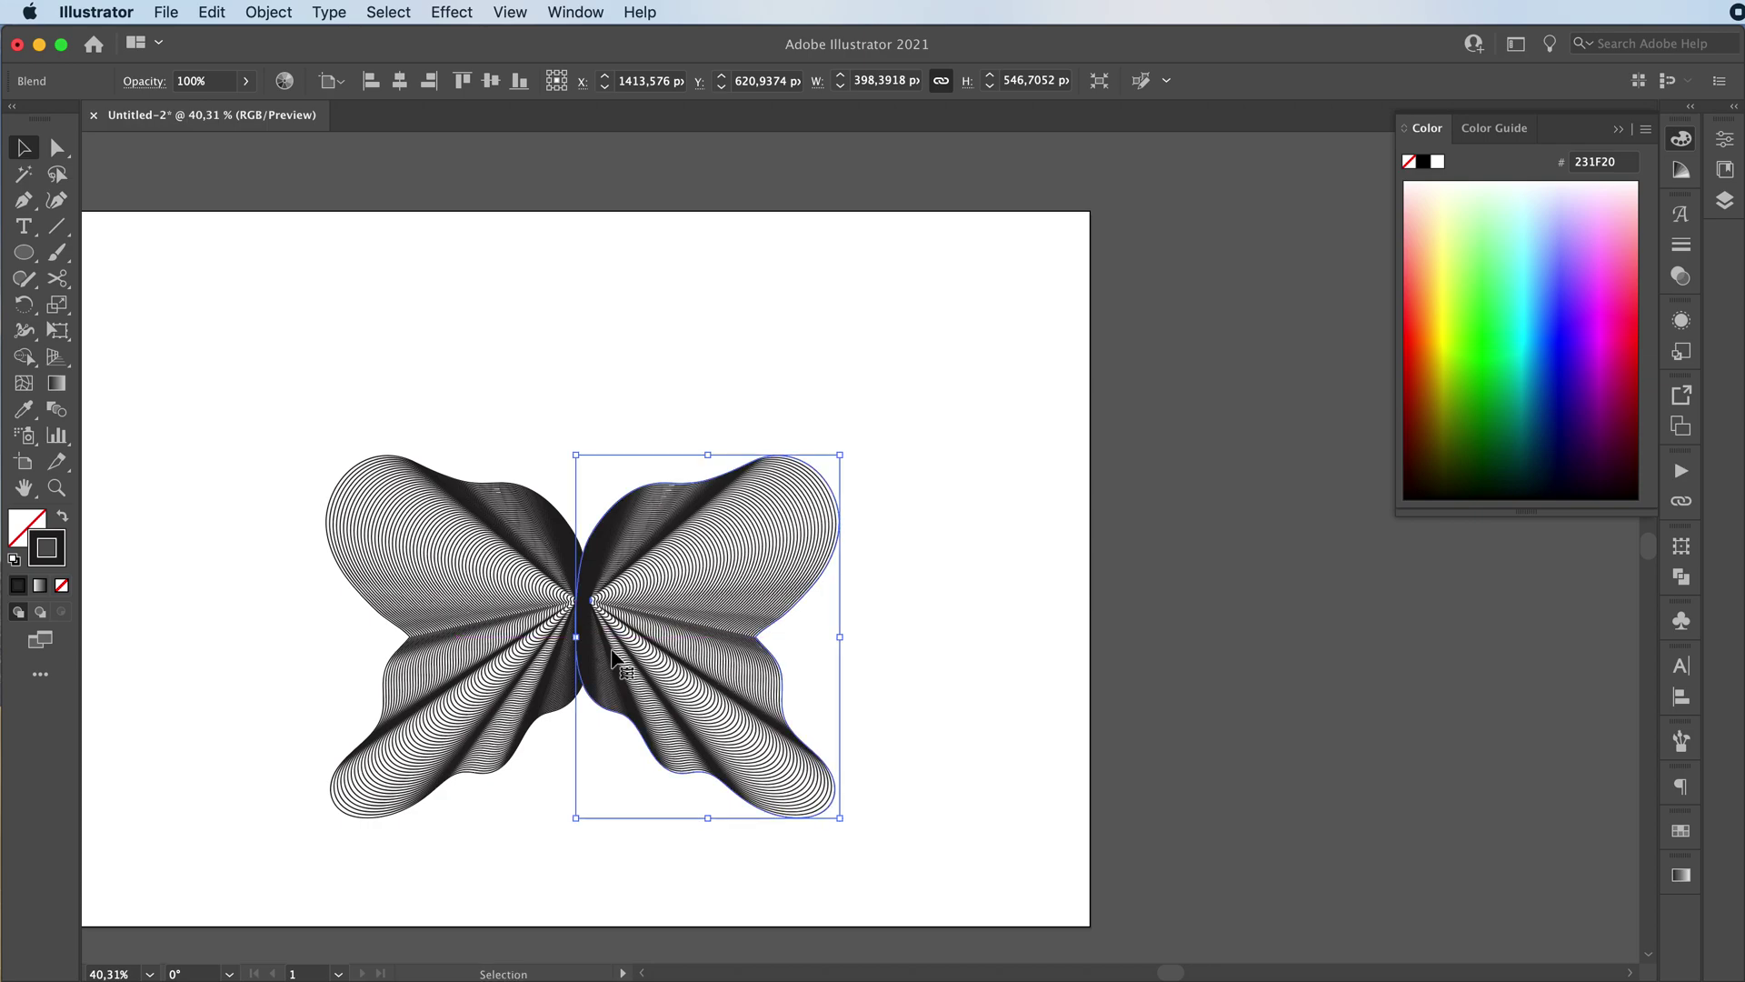
Step: Select both wings and move the whole butterfly into position on the artboard
left_click(291, 394)
scroll(276, 482, "down", 3)
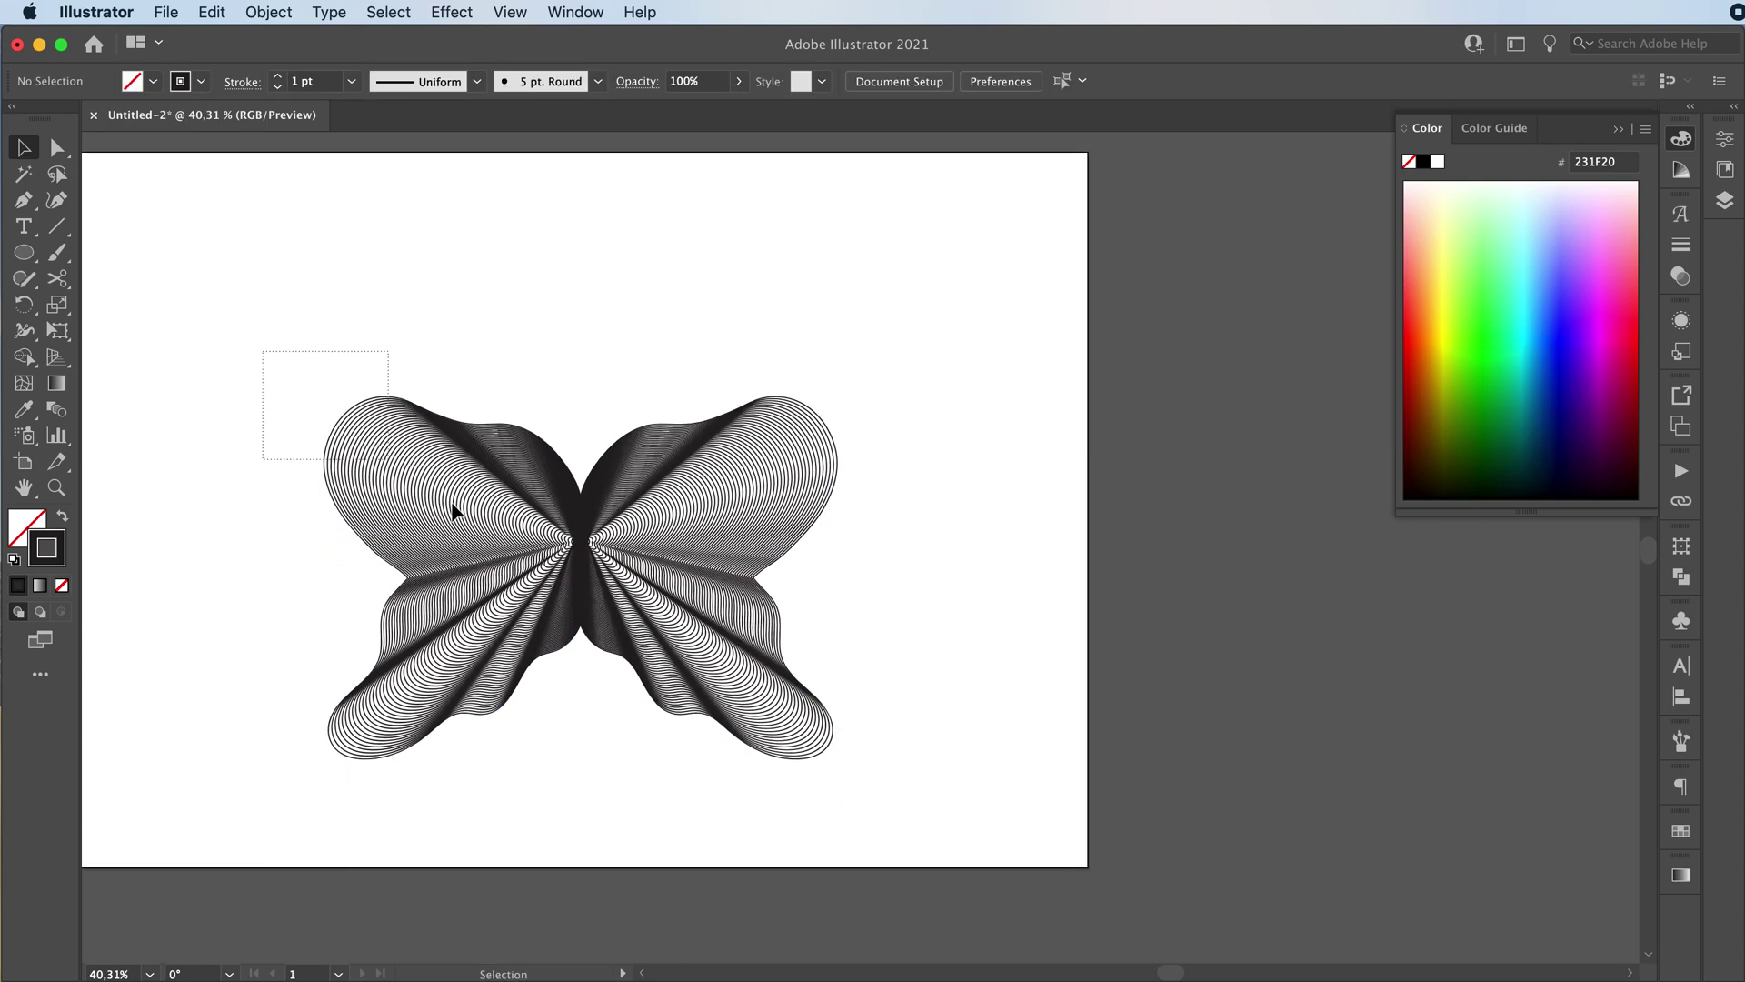
left_click_drag(454, 511, 779, 740)
scroll(400, 597, "up", 2)
scroll(401, 596, "left", 3)
left_click_drag(740, 631, 537, 600)
Step: Isolate the left wing blend's path and give its stroke a white-to-black gradient
left_click(366, 371)
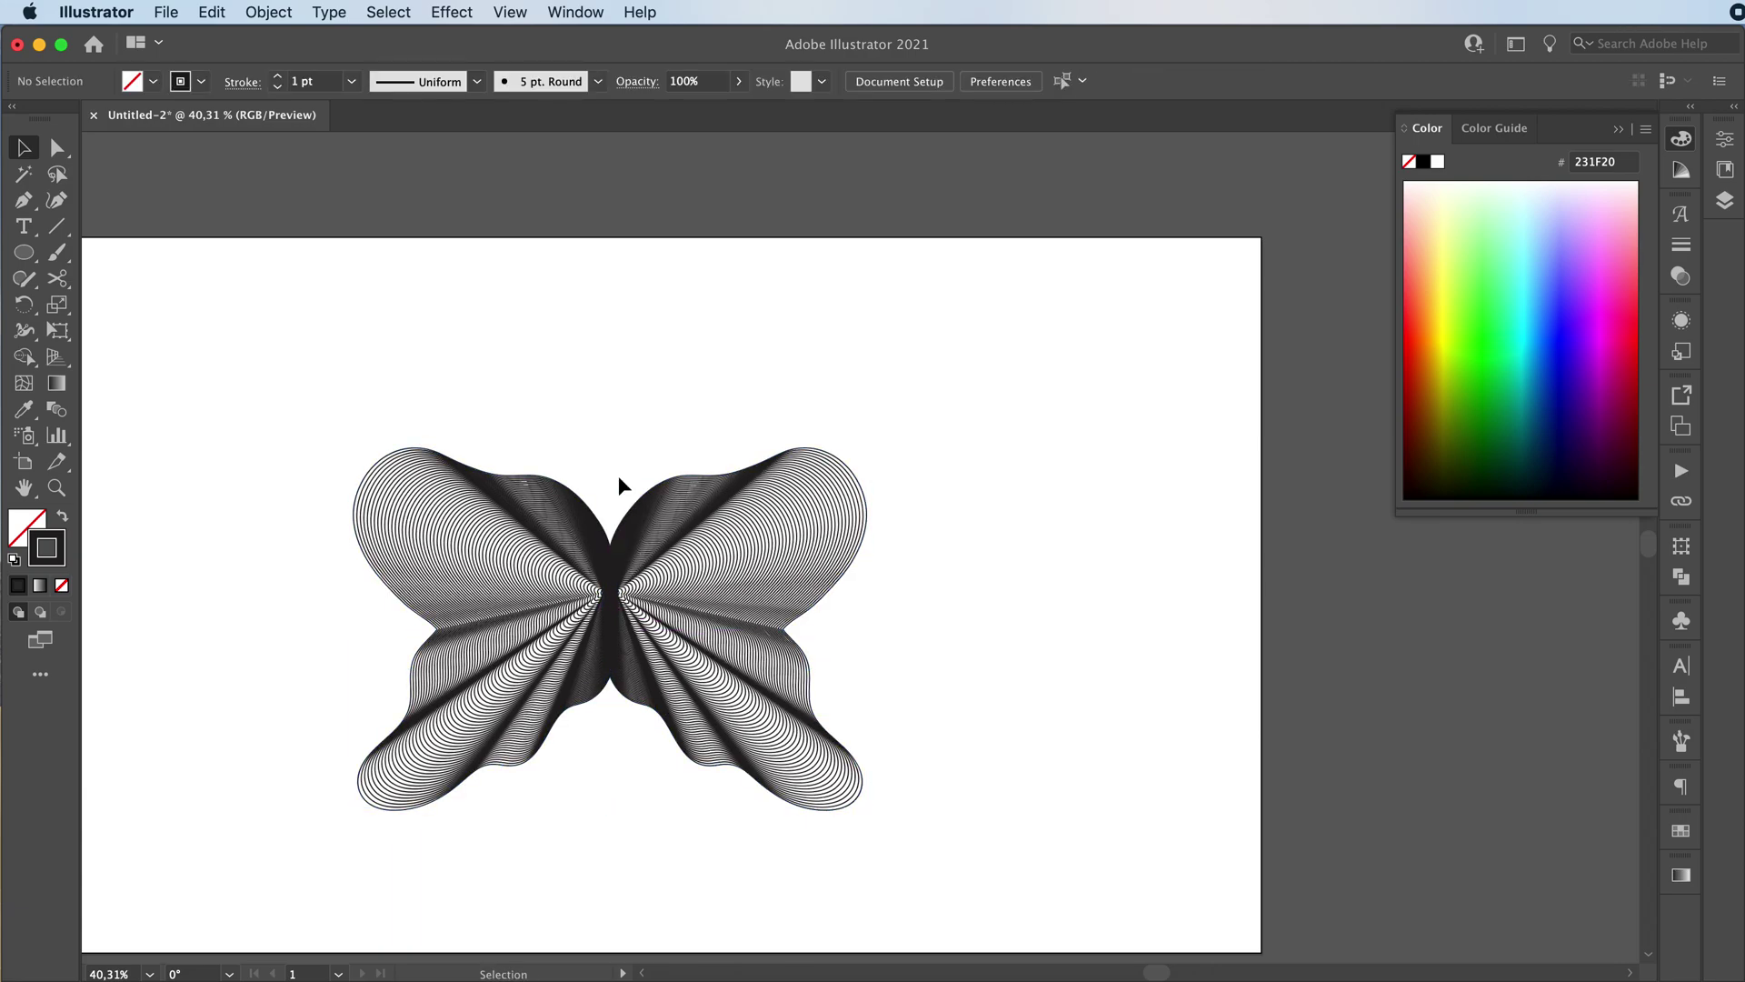
key("z")
left_click_drag(661, 664, 559, 757)
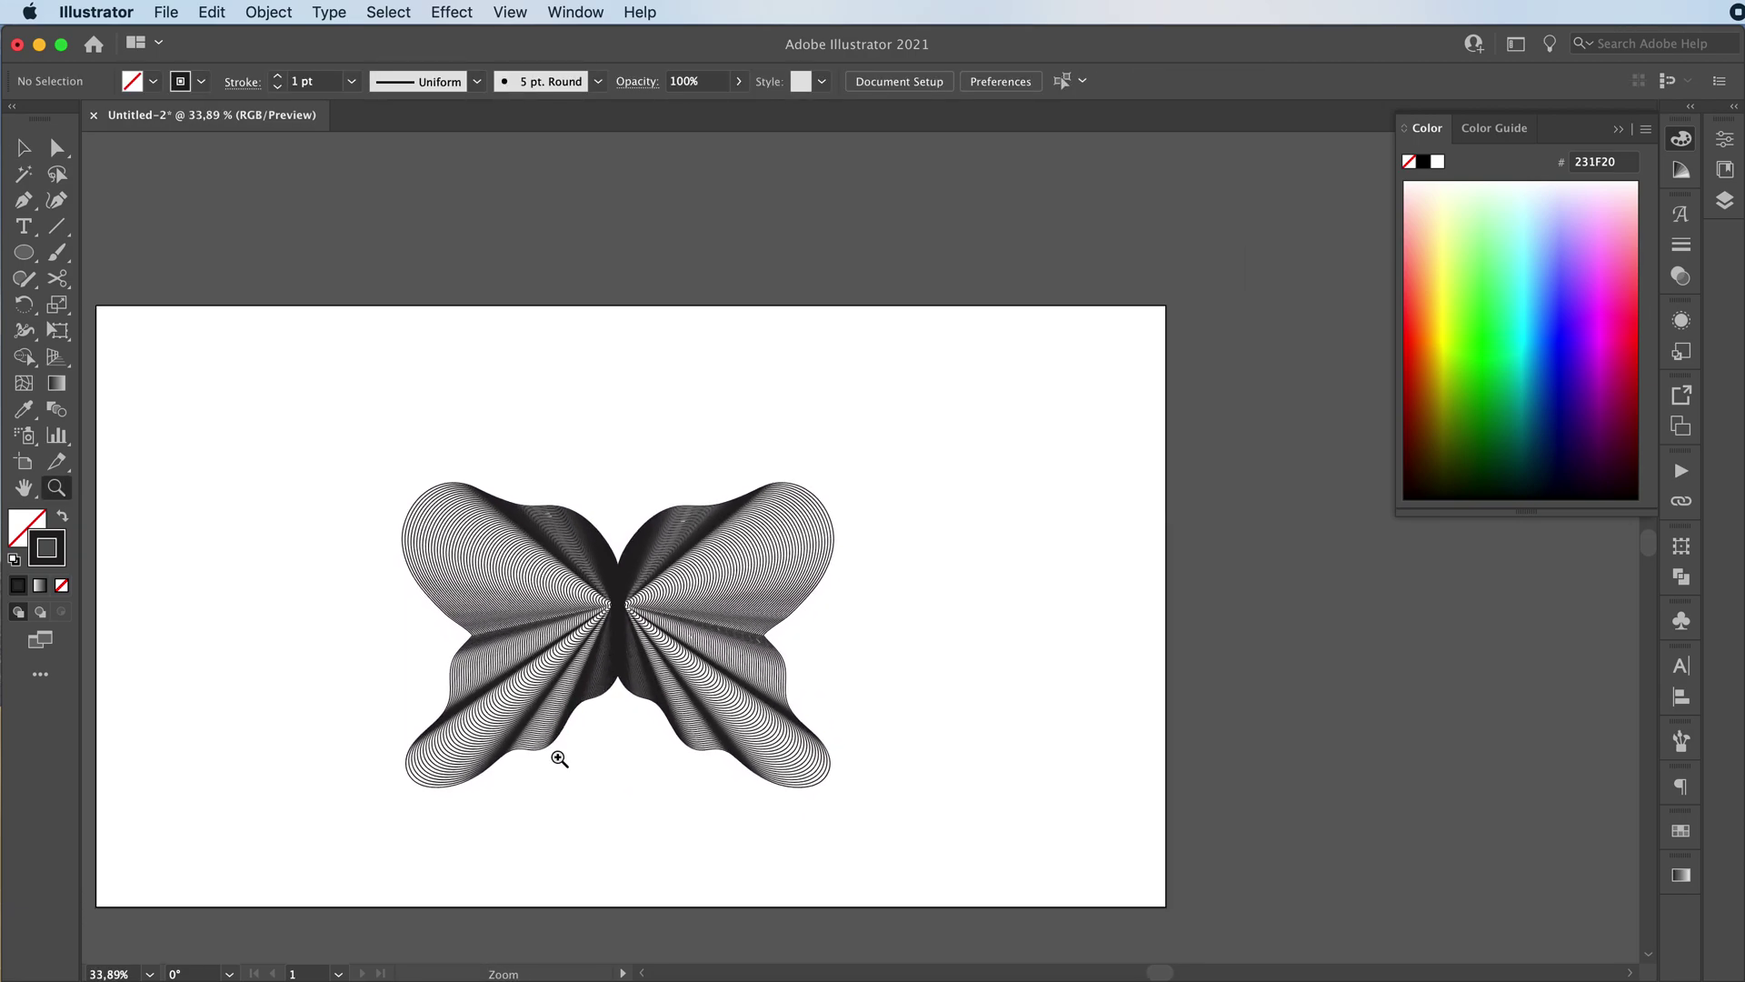
scroll(628, 818, "down", 1)
key("v")
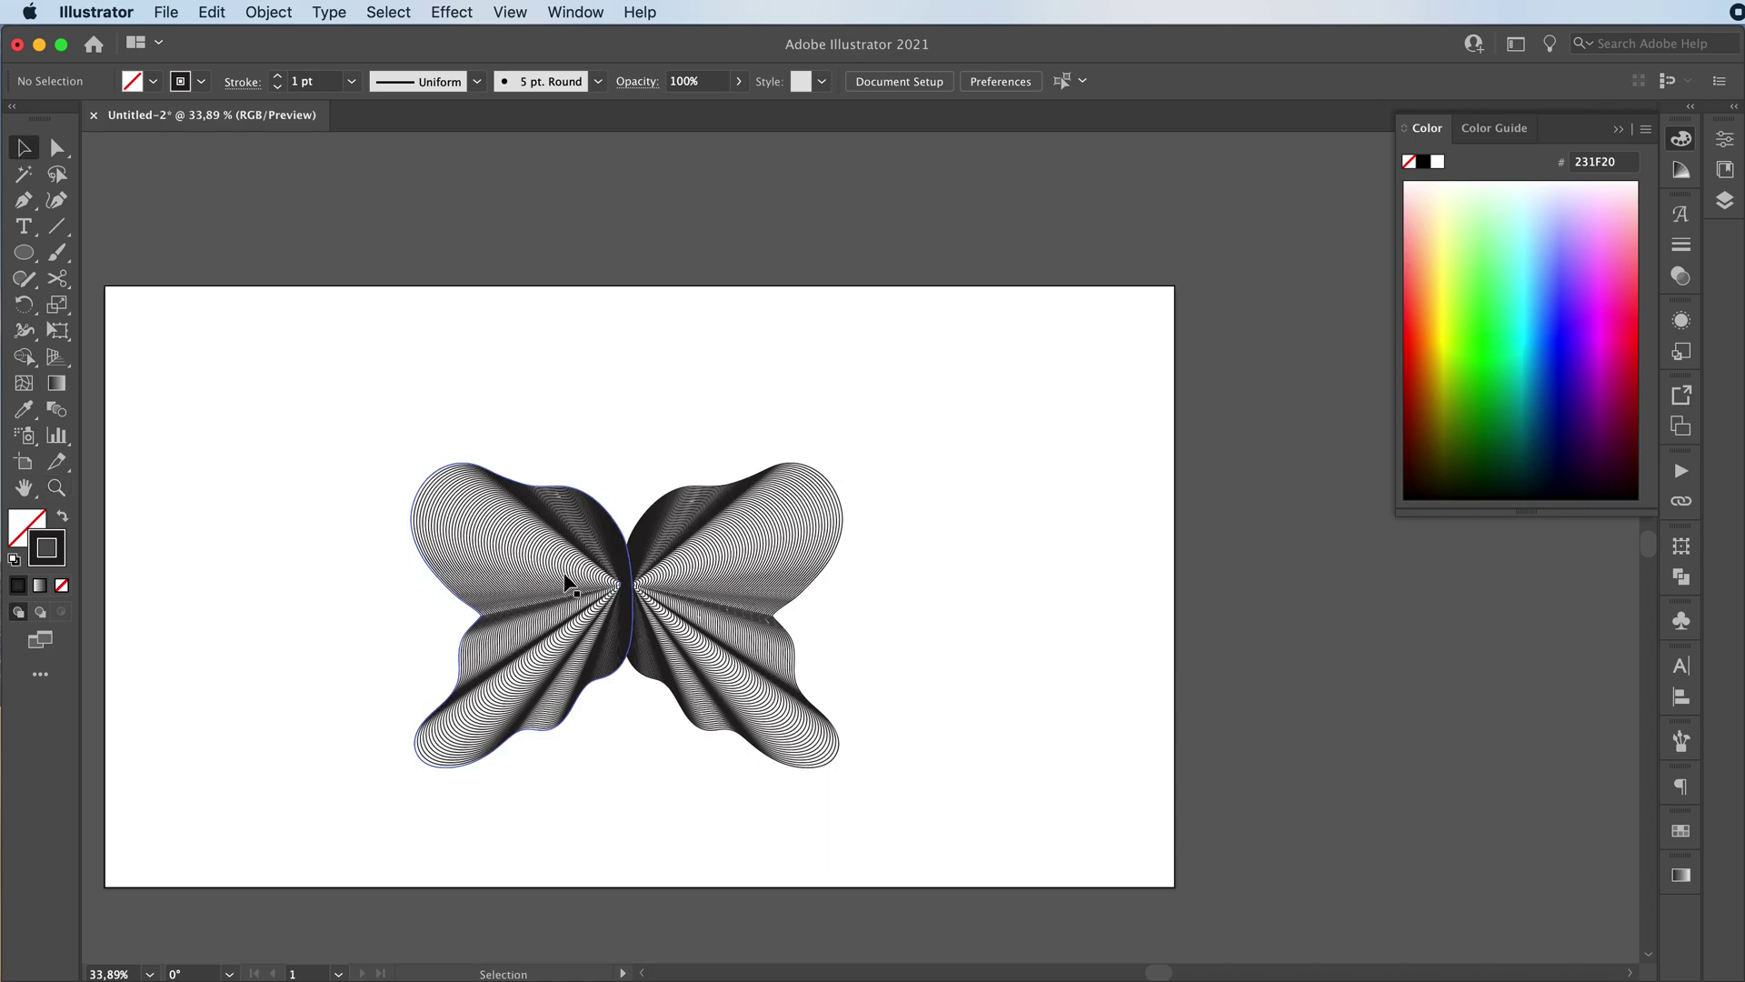
double_click(565, 587)
left_click(571, 600)
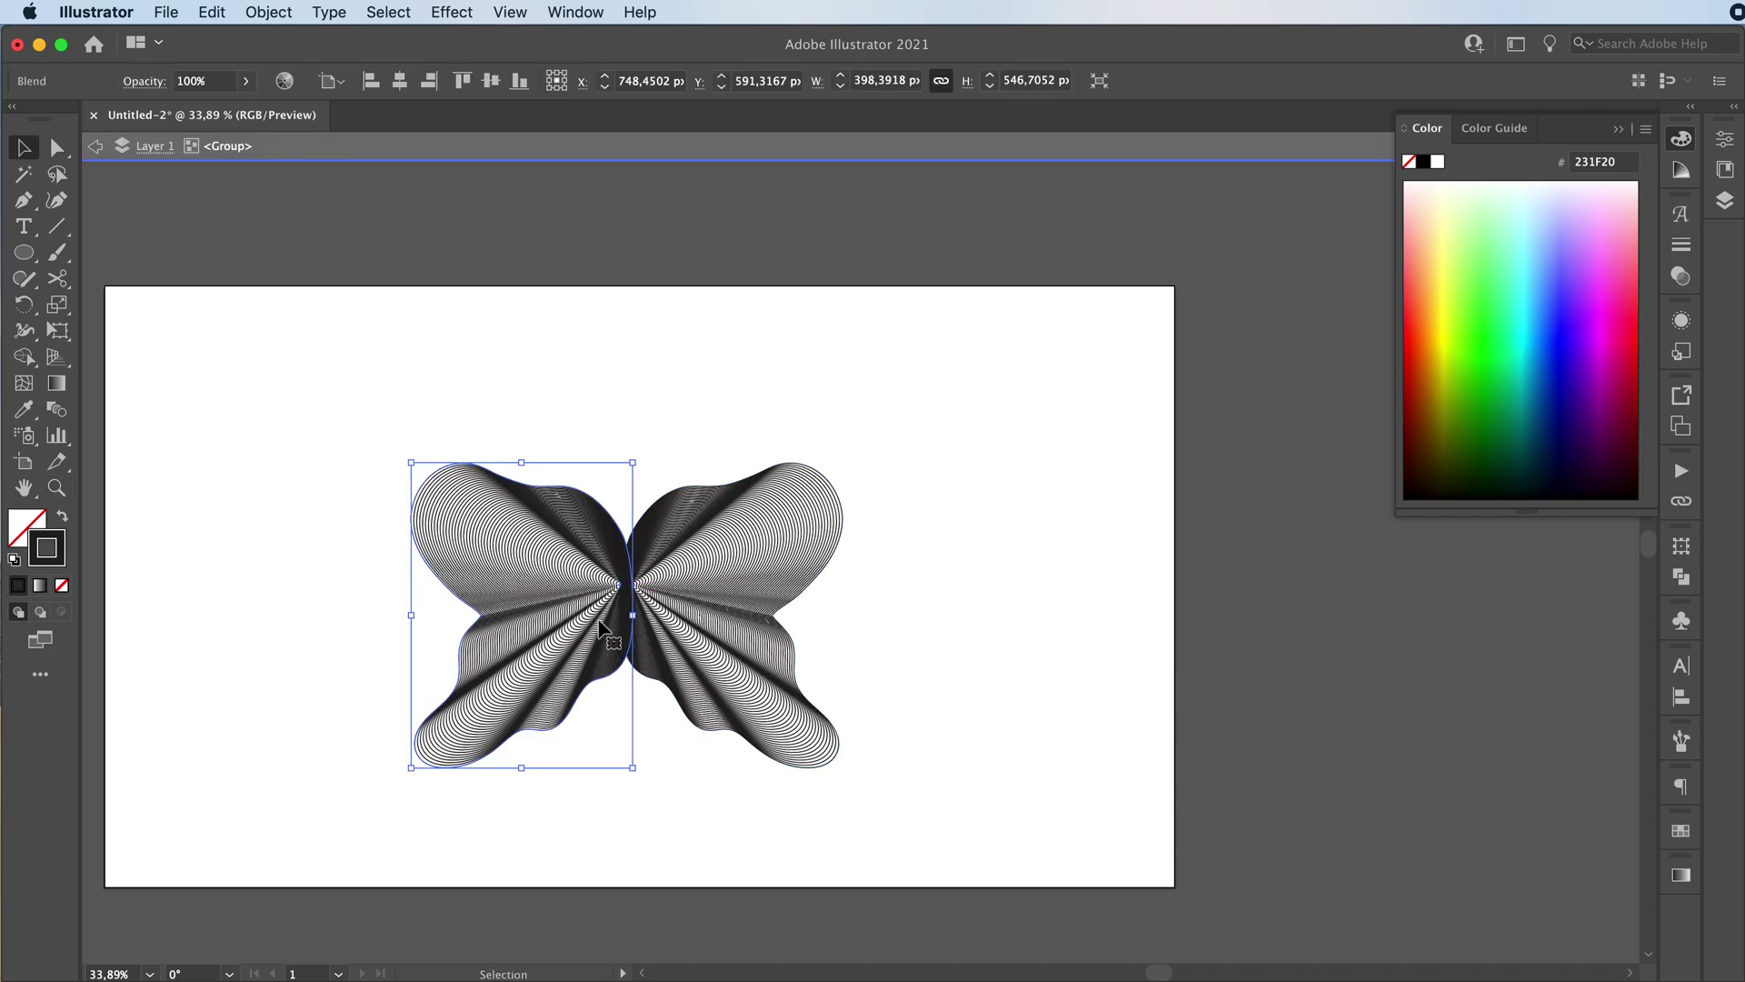
double_click(454, 597)
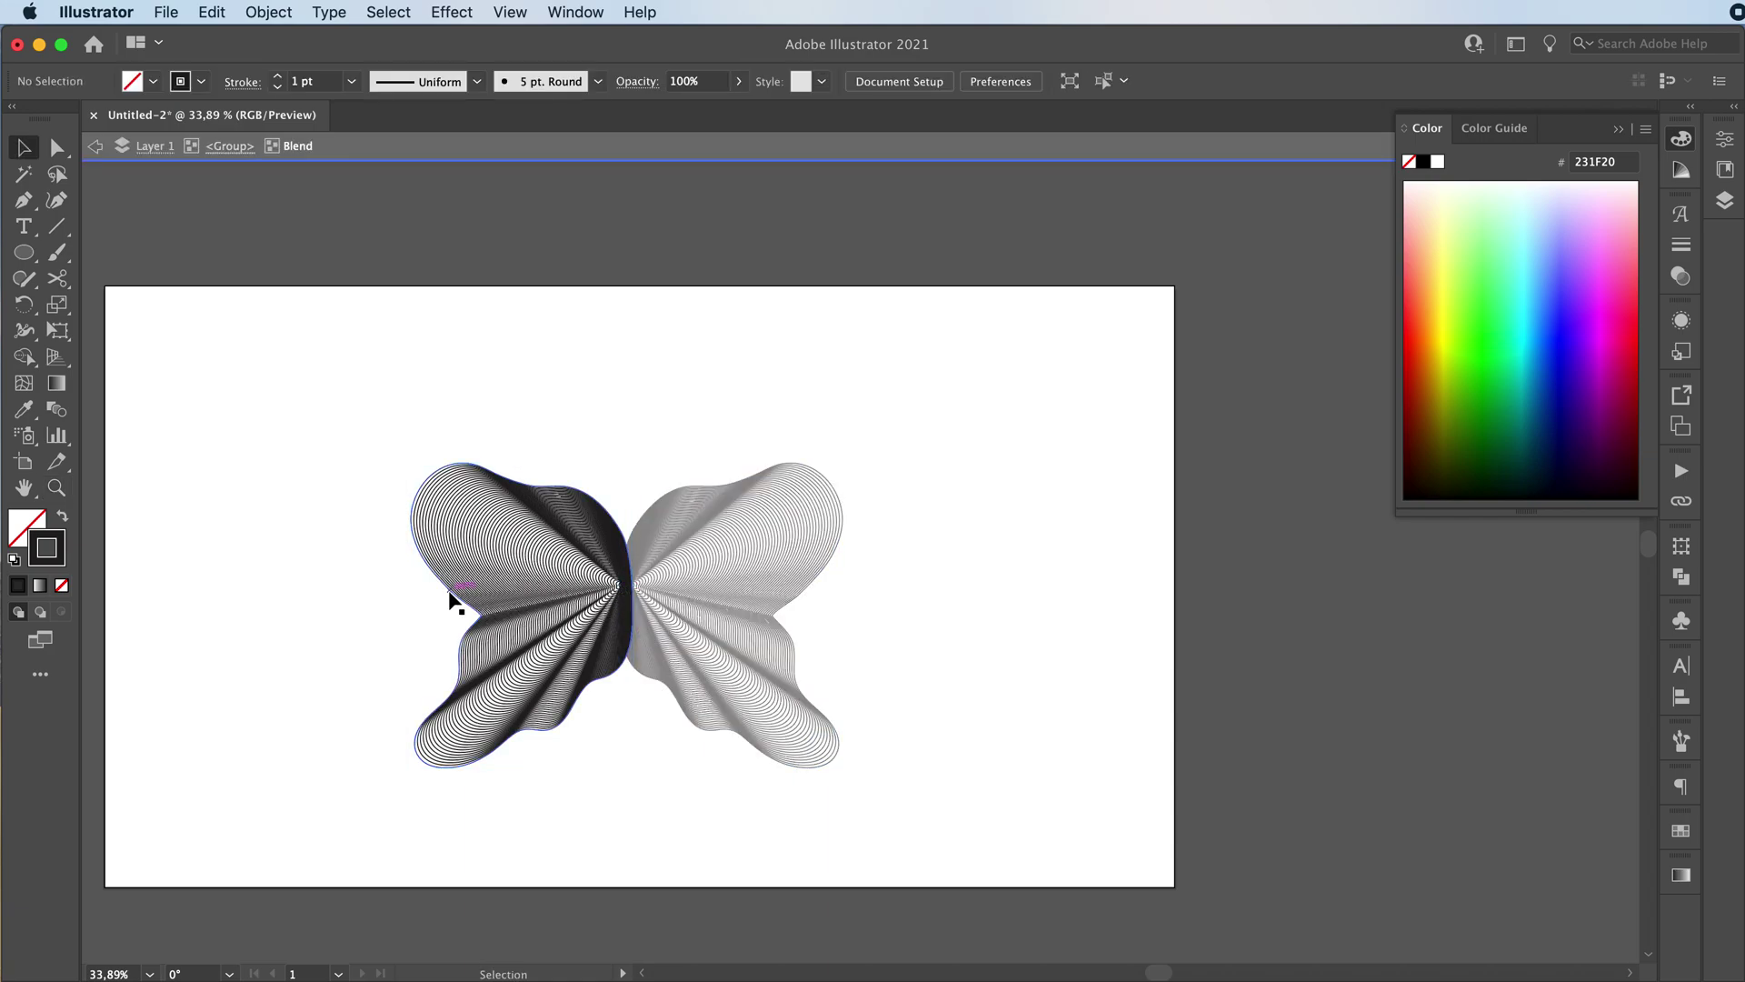
left_click(456, 602)
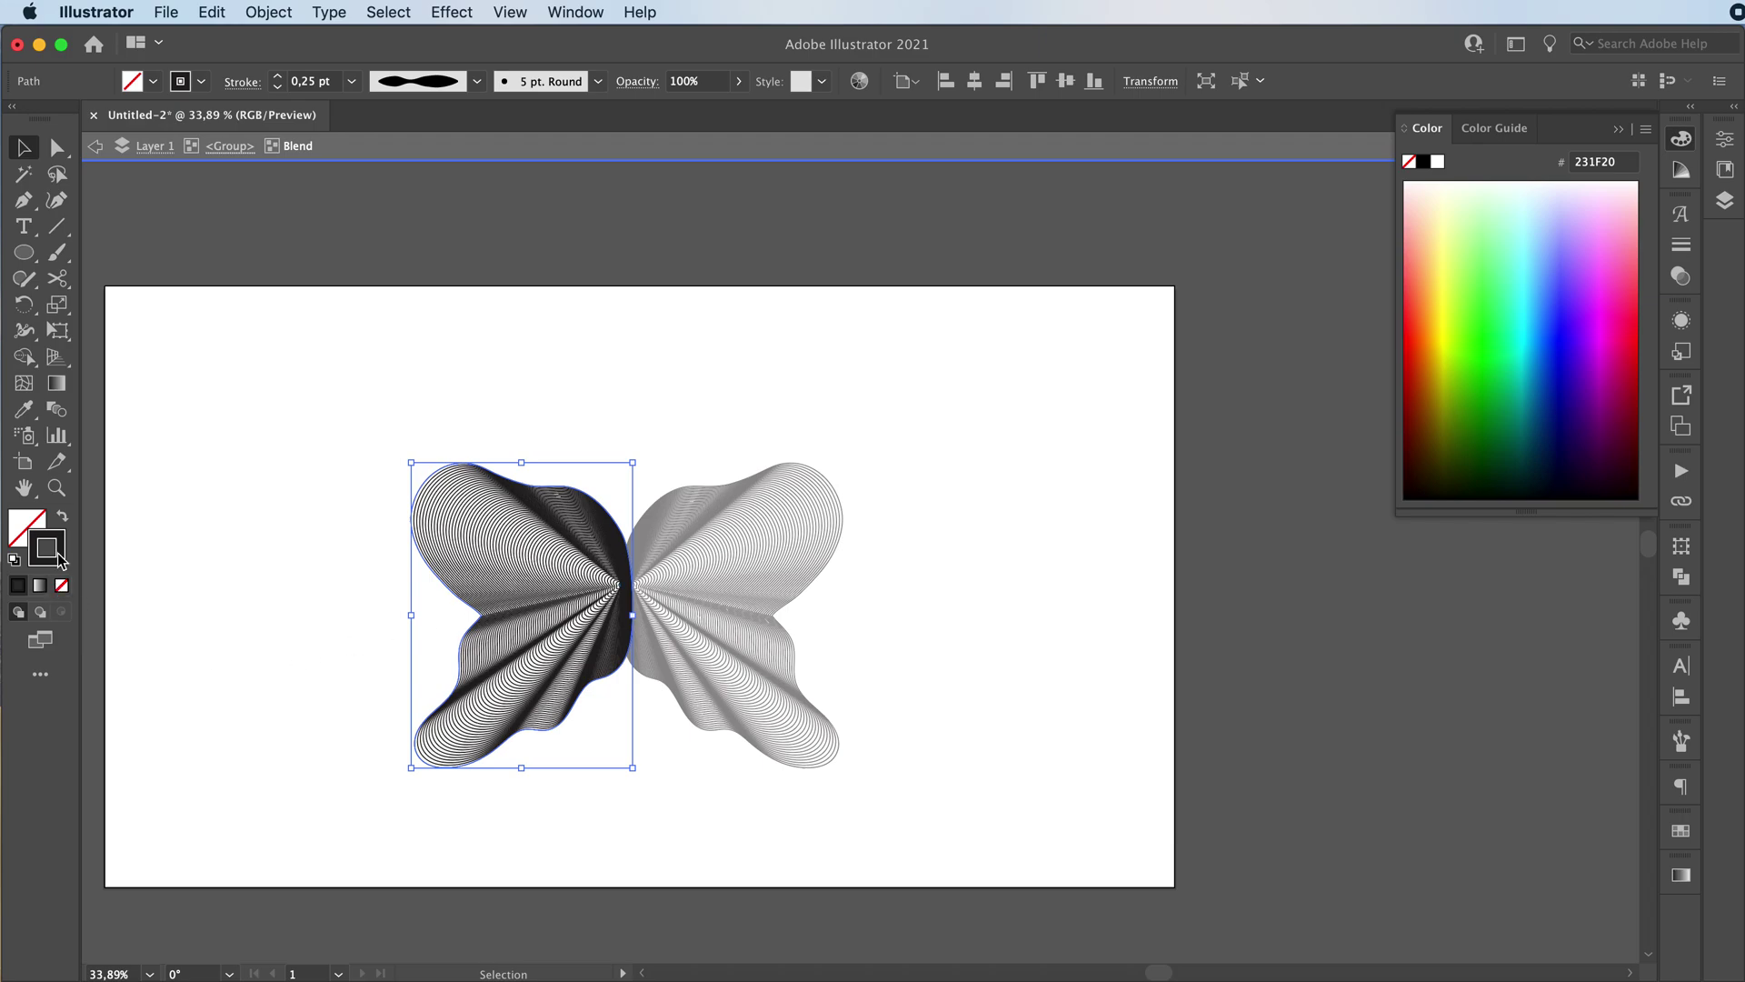
left_click(40, 586)
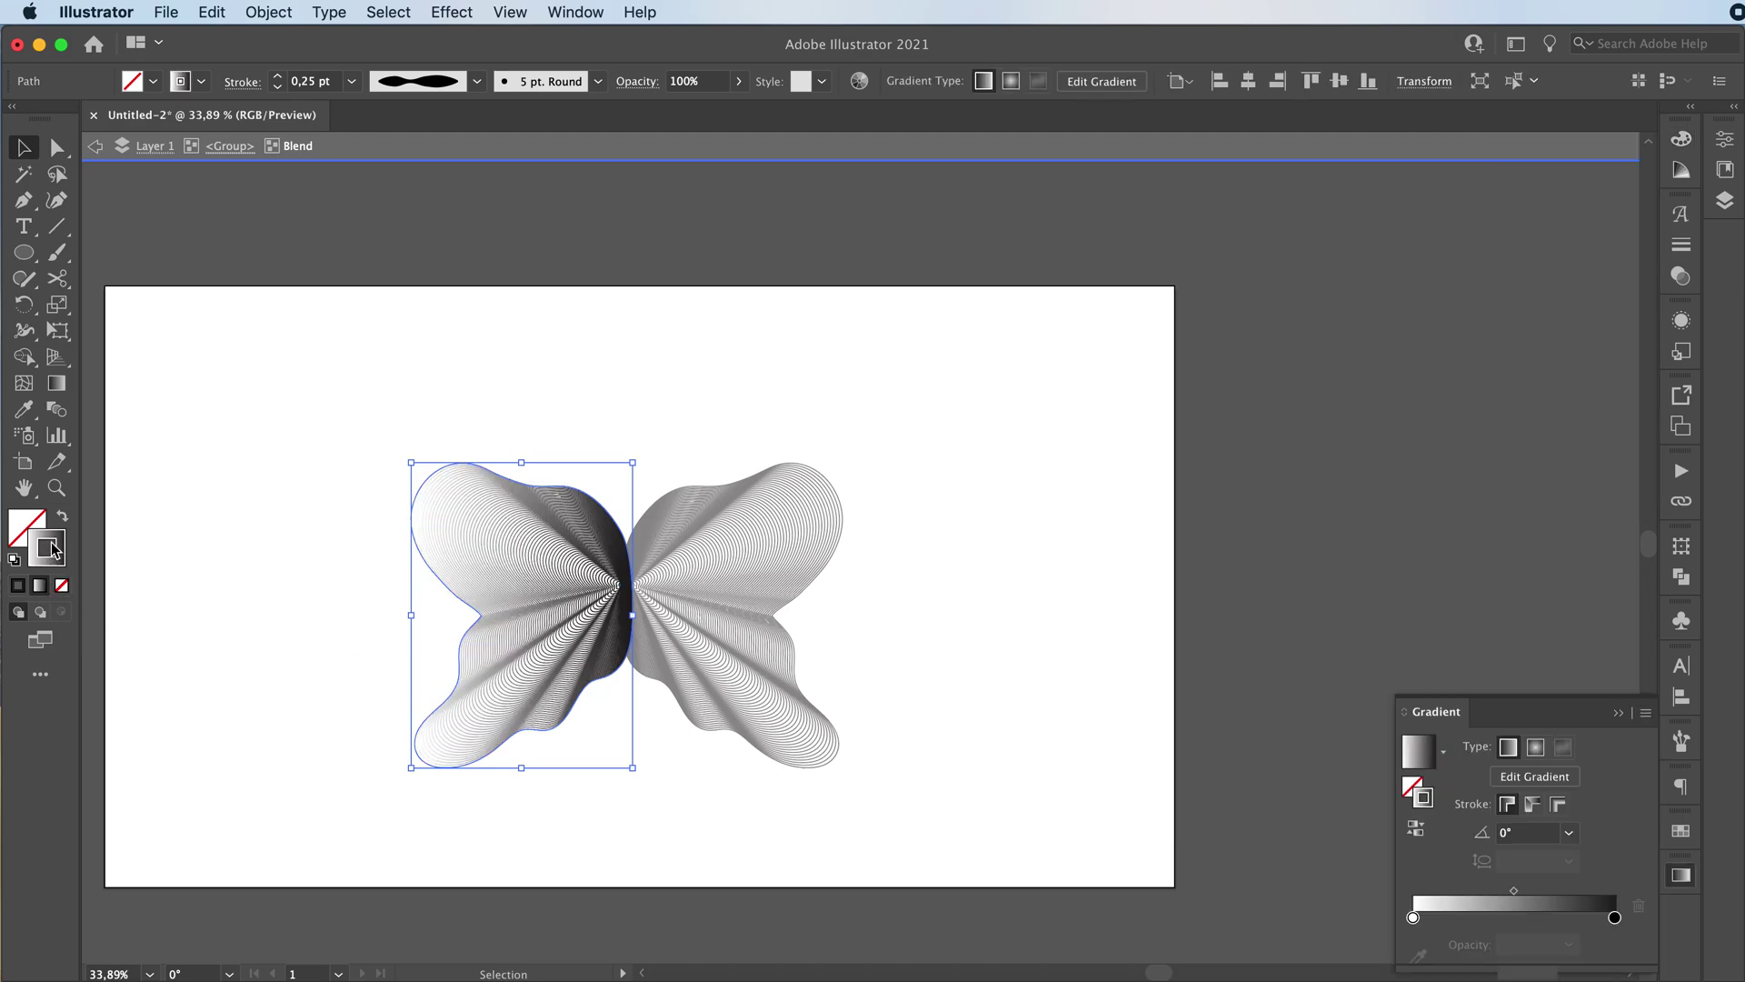
Step: Set the left wing's stroke colour to 00ABE0 in the Color Picker
double_click(1425, 773)
type("00ABE0")
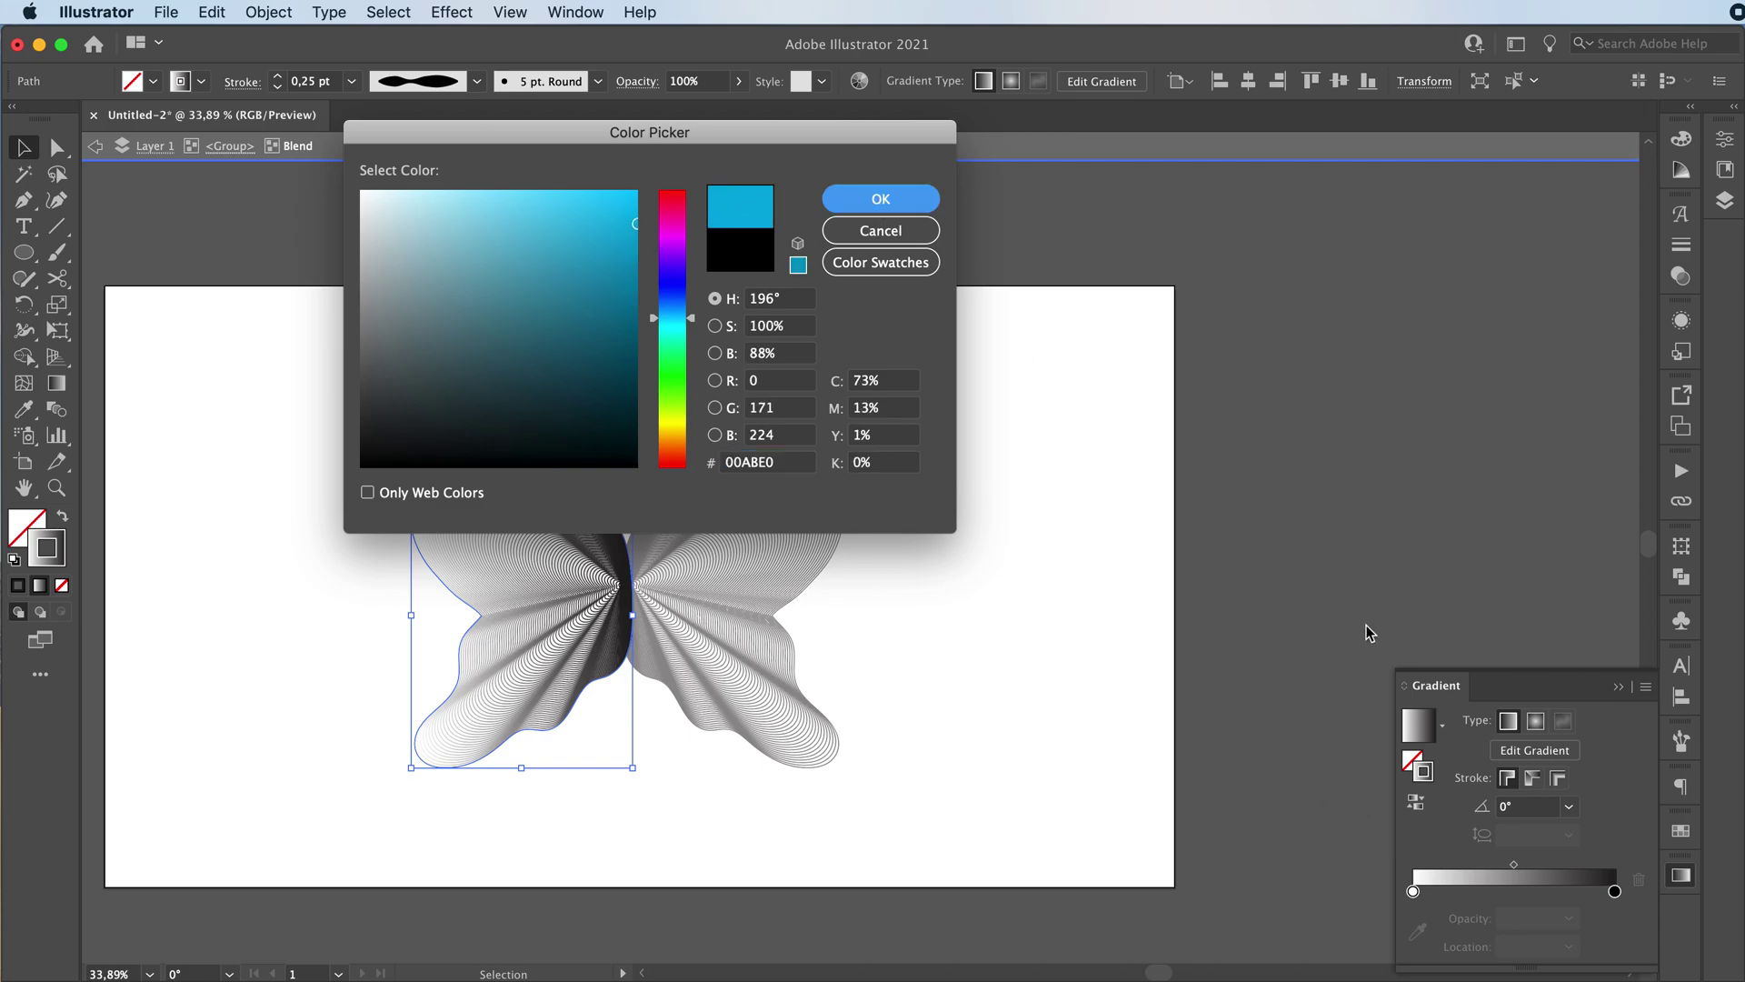
key("Return")
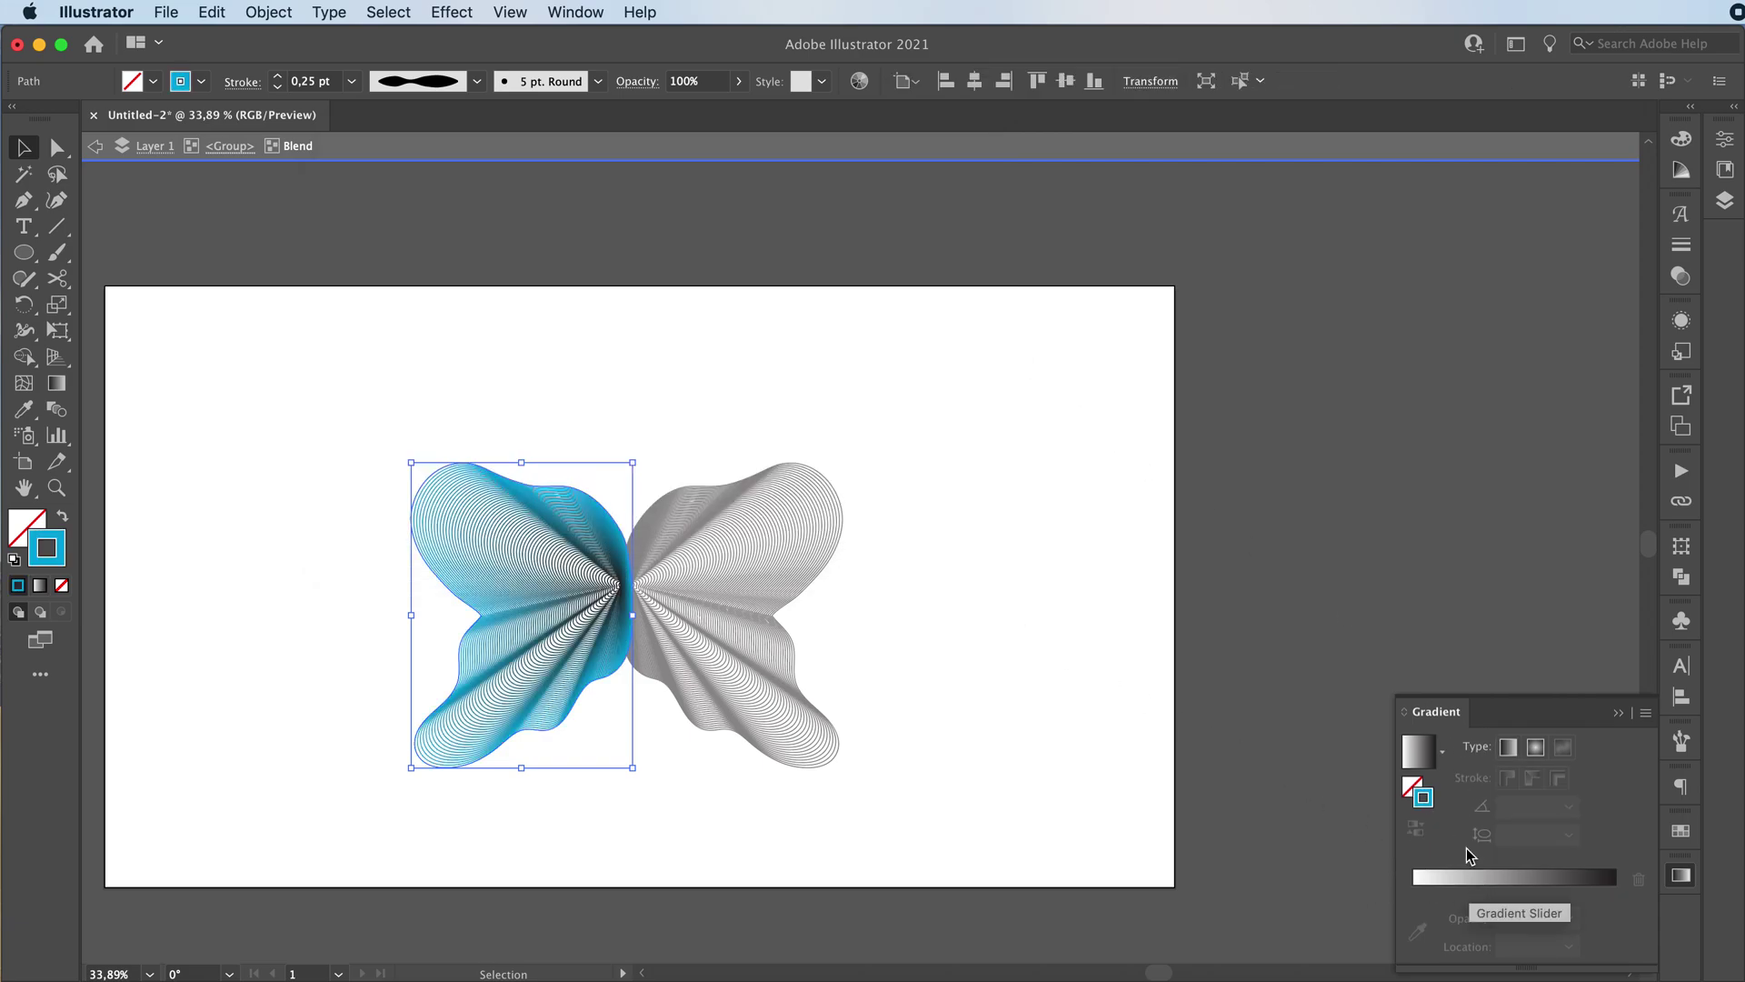
Step: Switch the stroke back to gradient, apply the Orange, Yellow preset, and exit isolation
left_click(1435, 868)
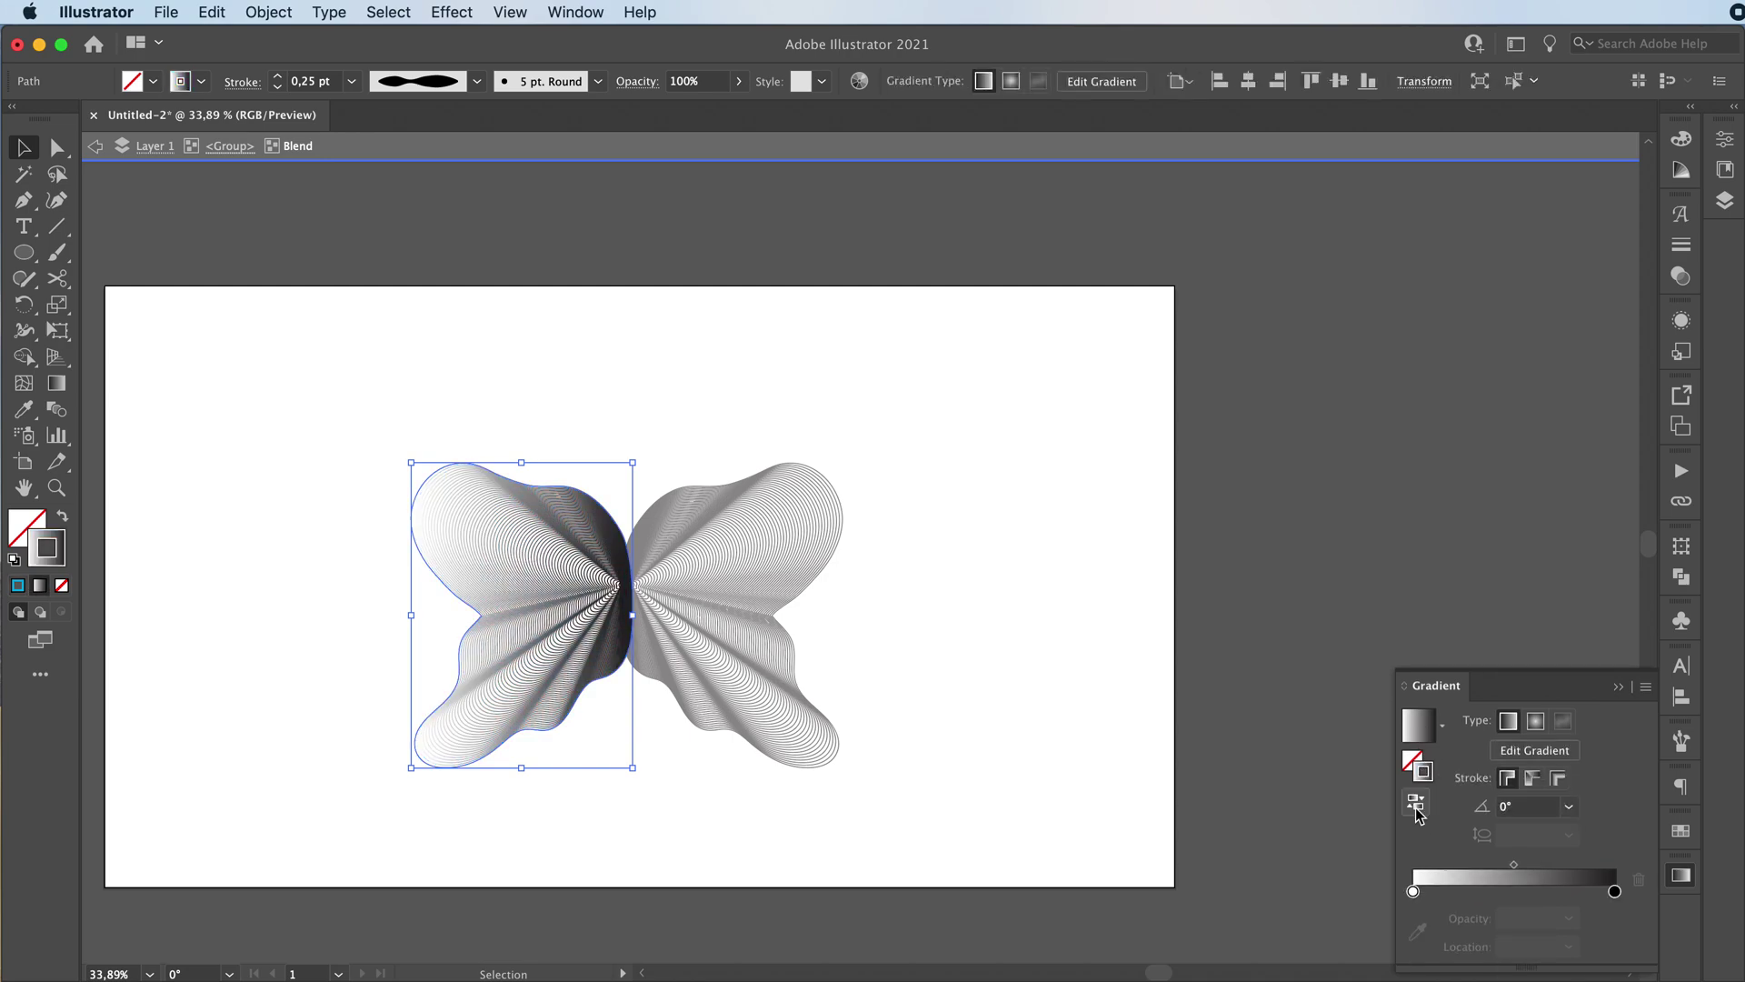
left_click(1442, 725)
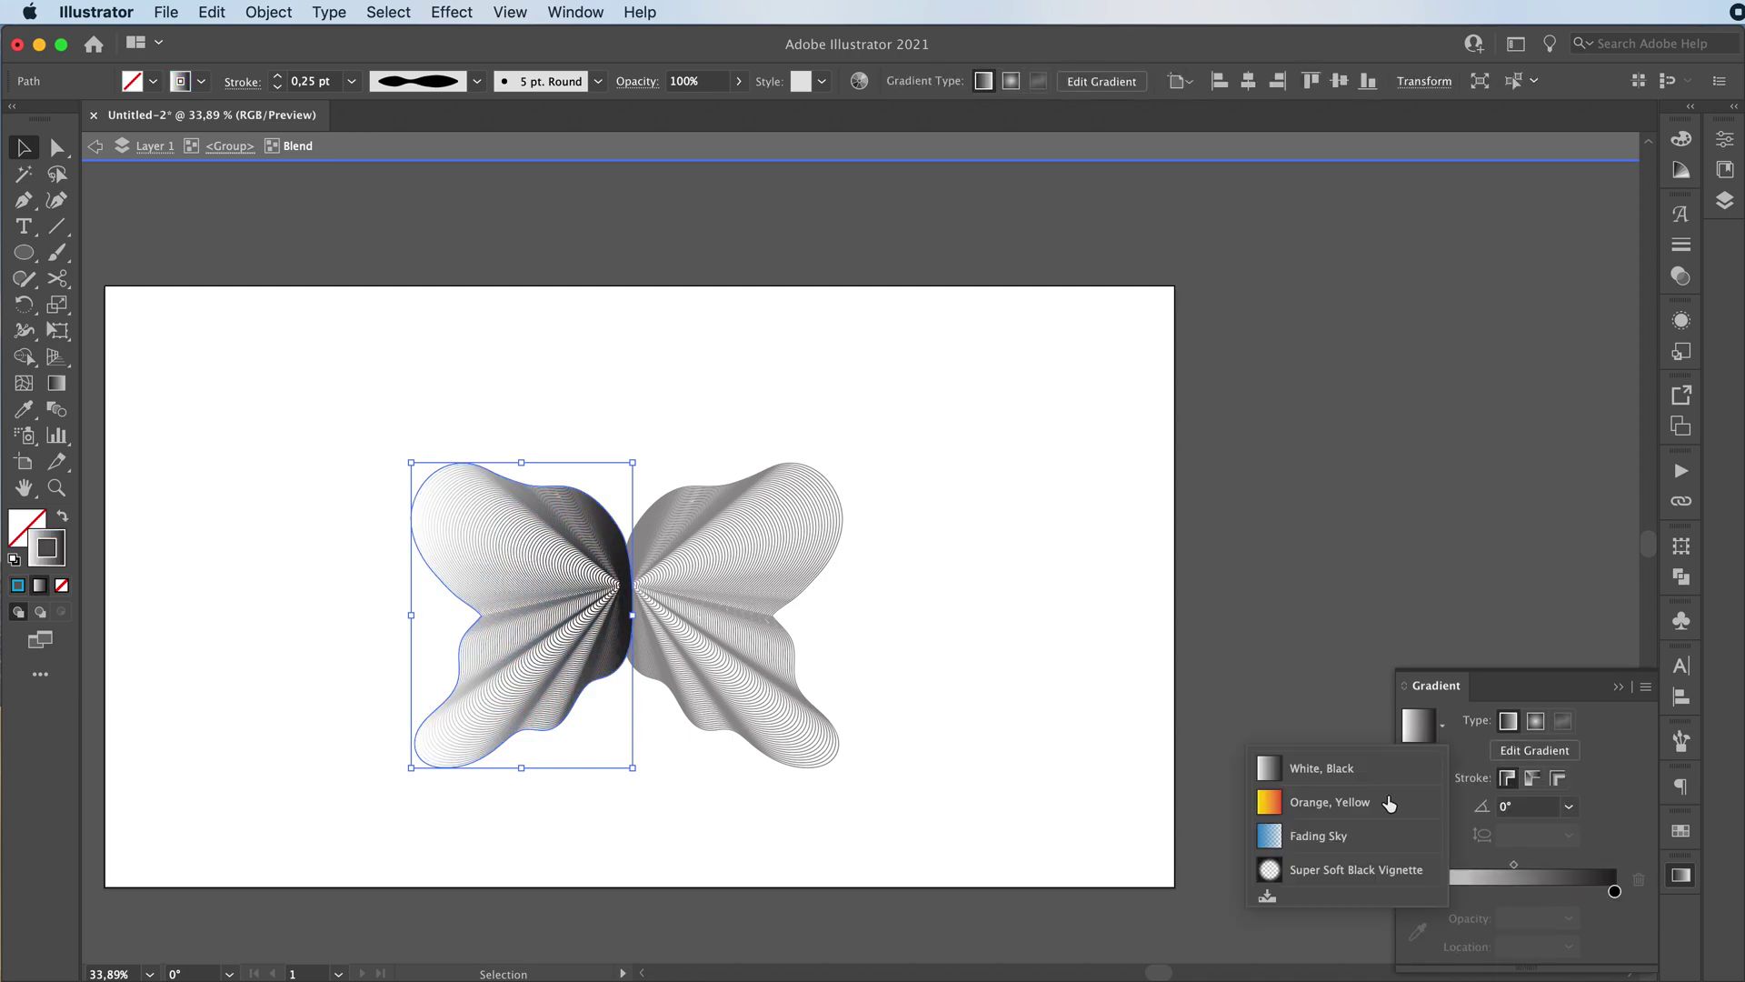
left_click(1315, 804)
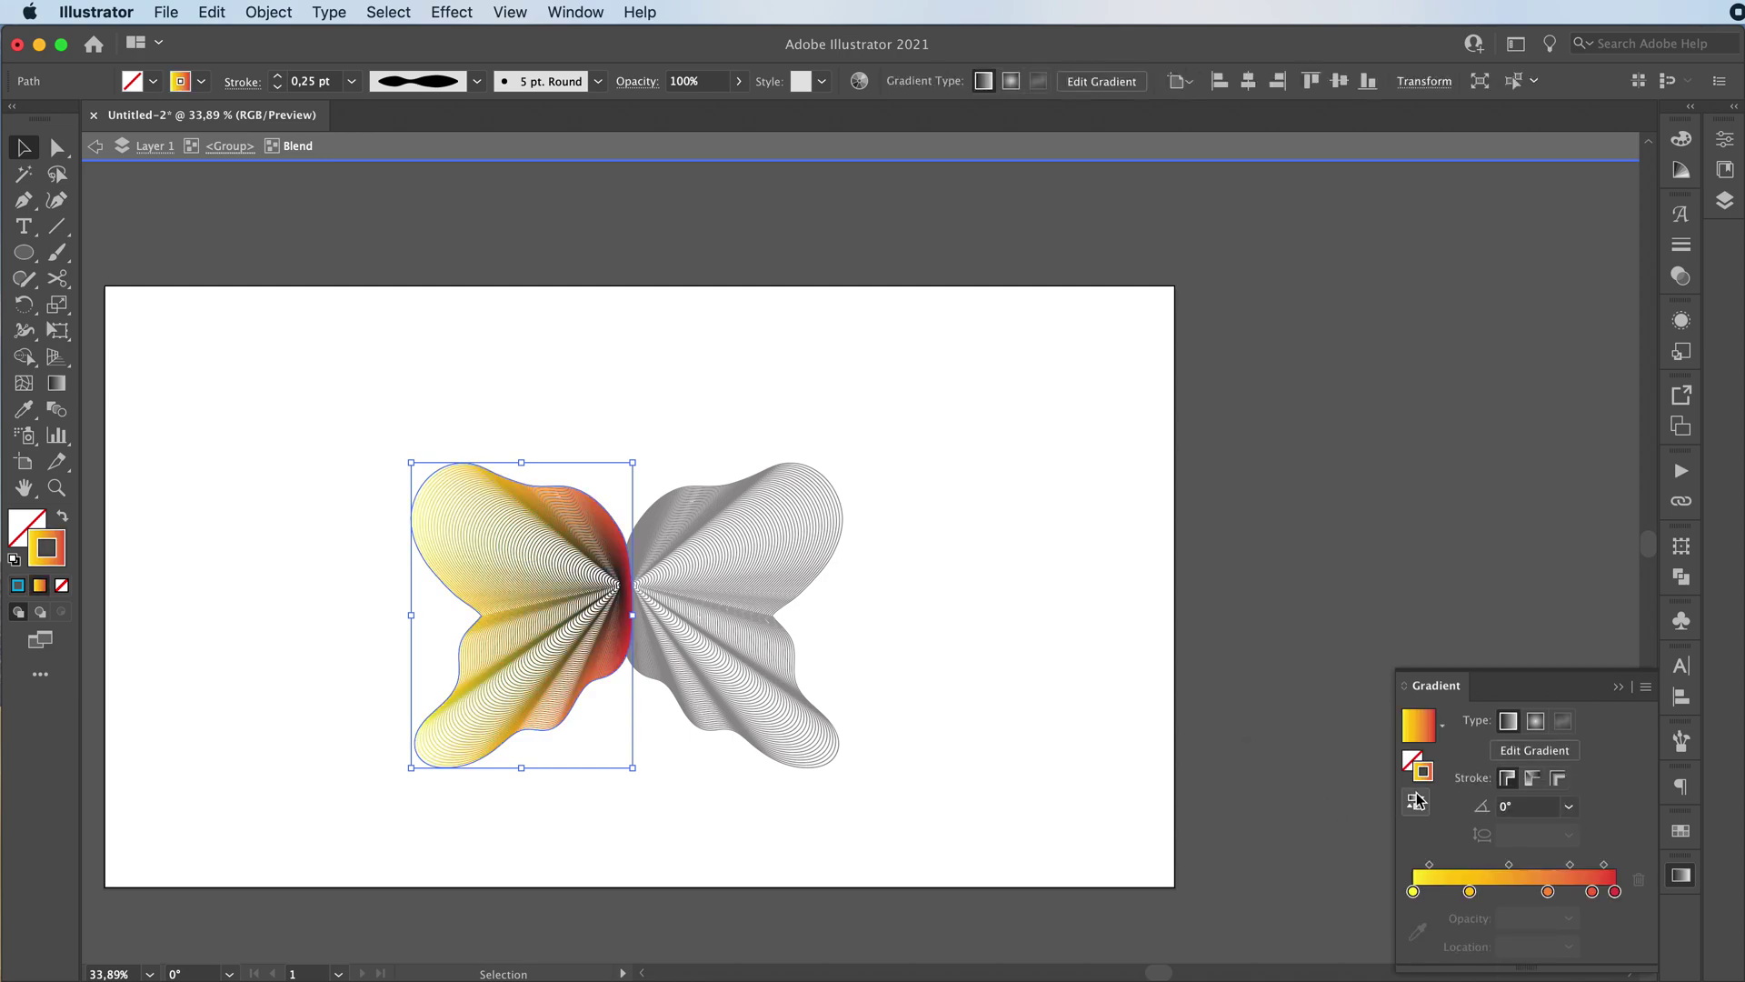
left_click(1107, 736)
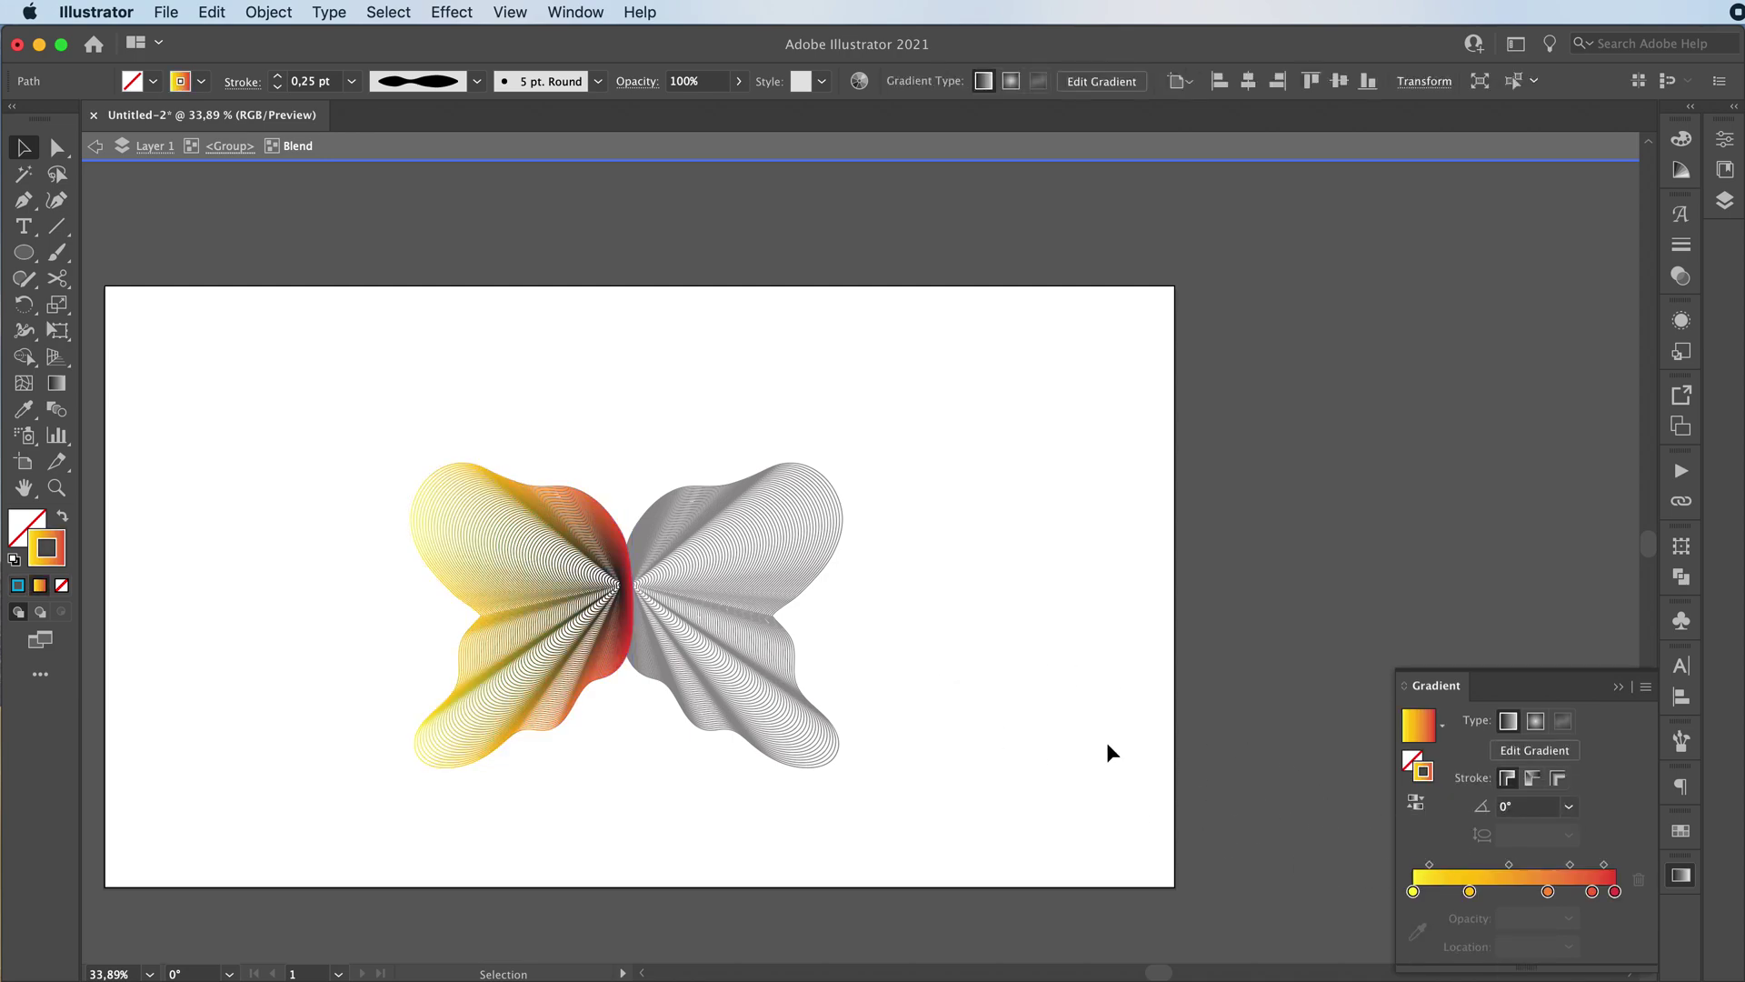
left_click(95, 147)
left_click(96, 147)
Step: Apply the Orange, Yellow gradient to the stroke of the left wing blend's small inner path
scroll(618, 600, "up", 10)
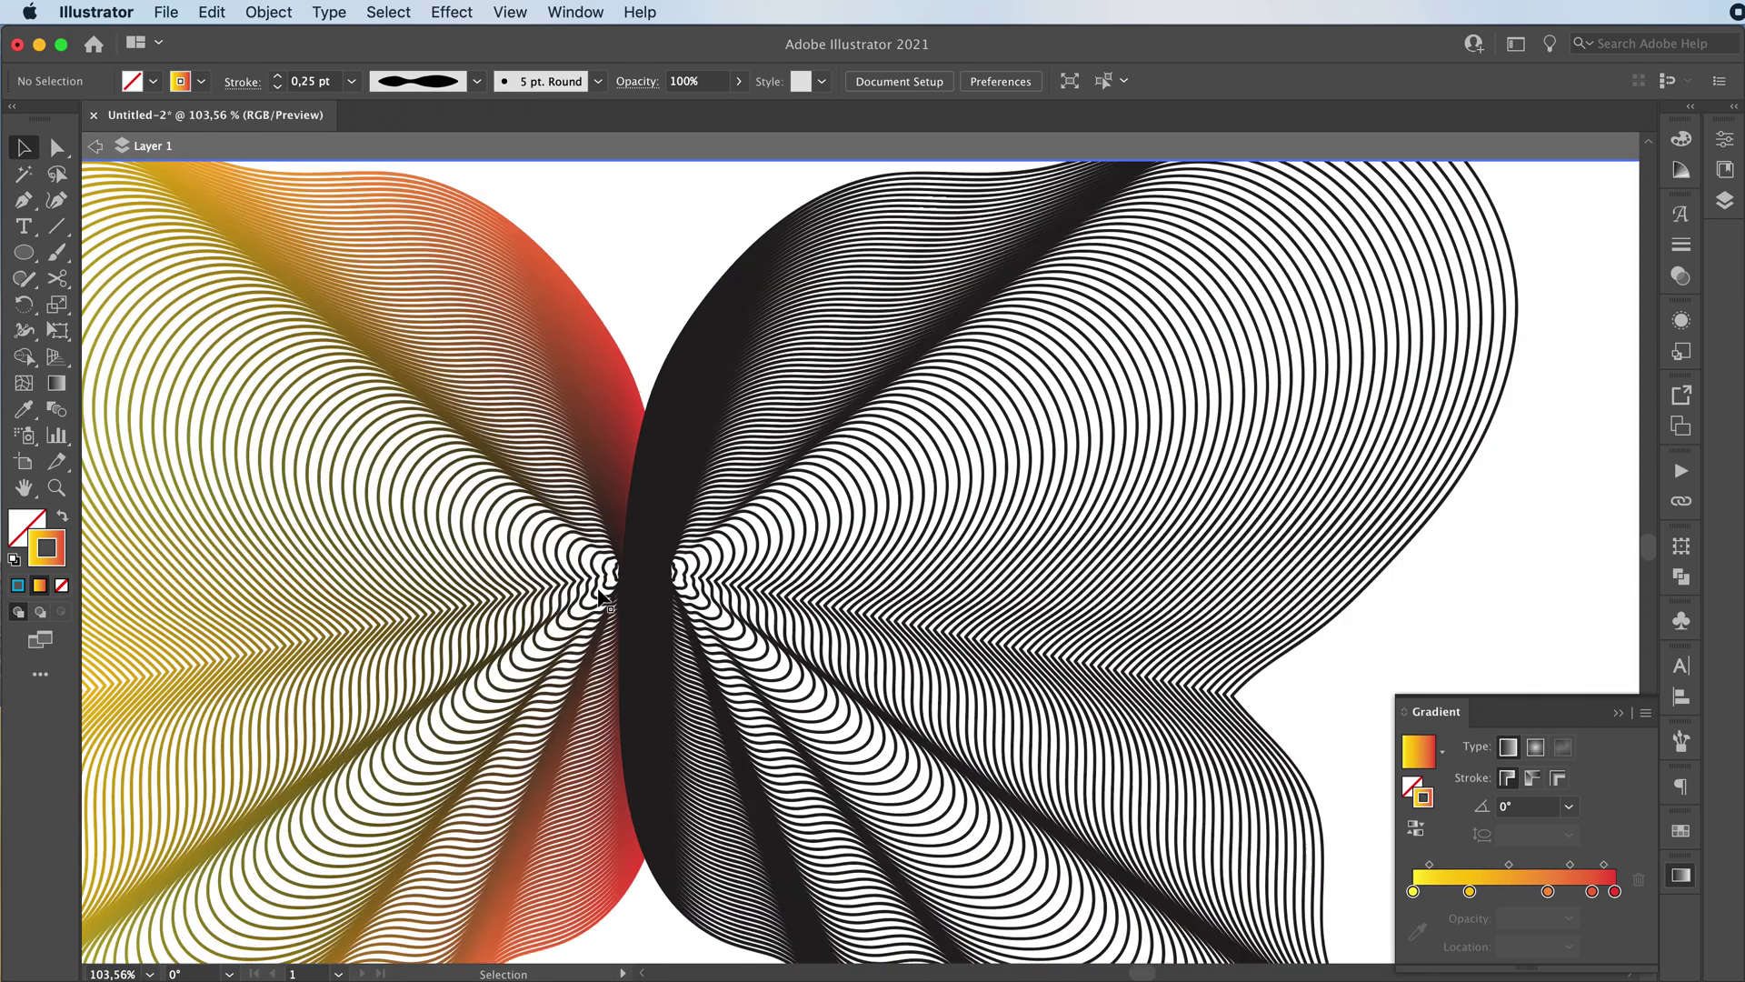
left_click(617, 568)
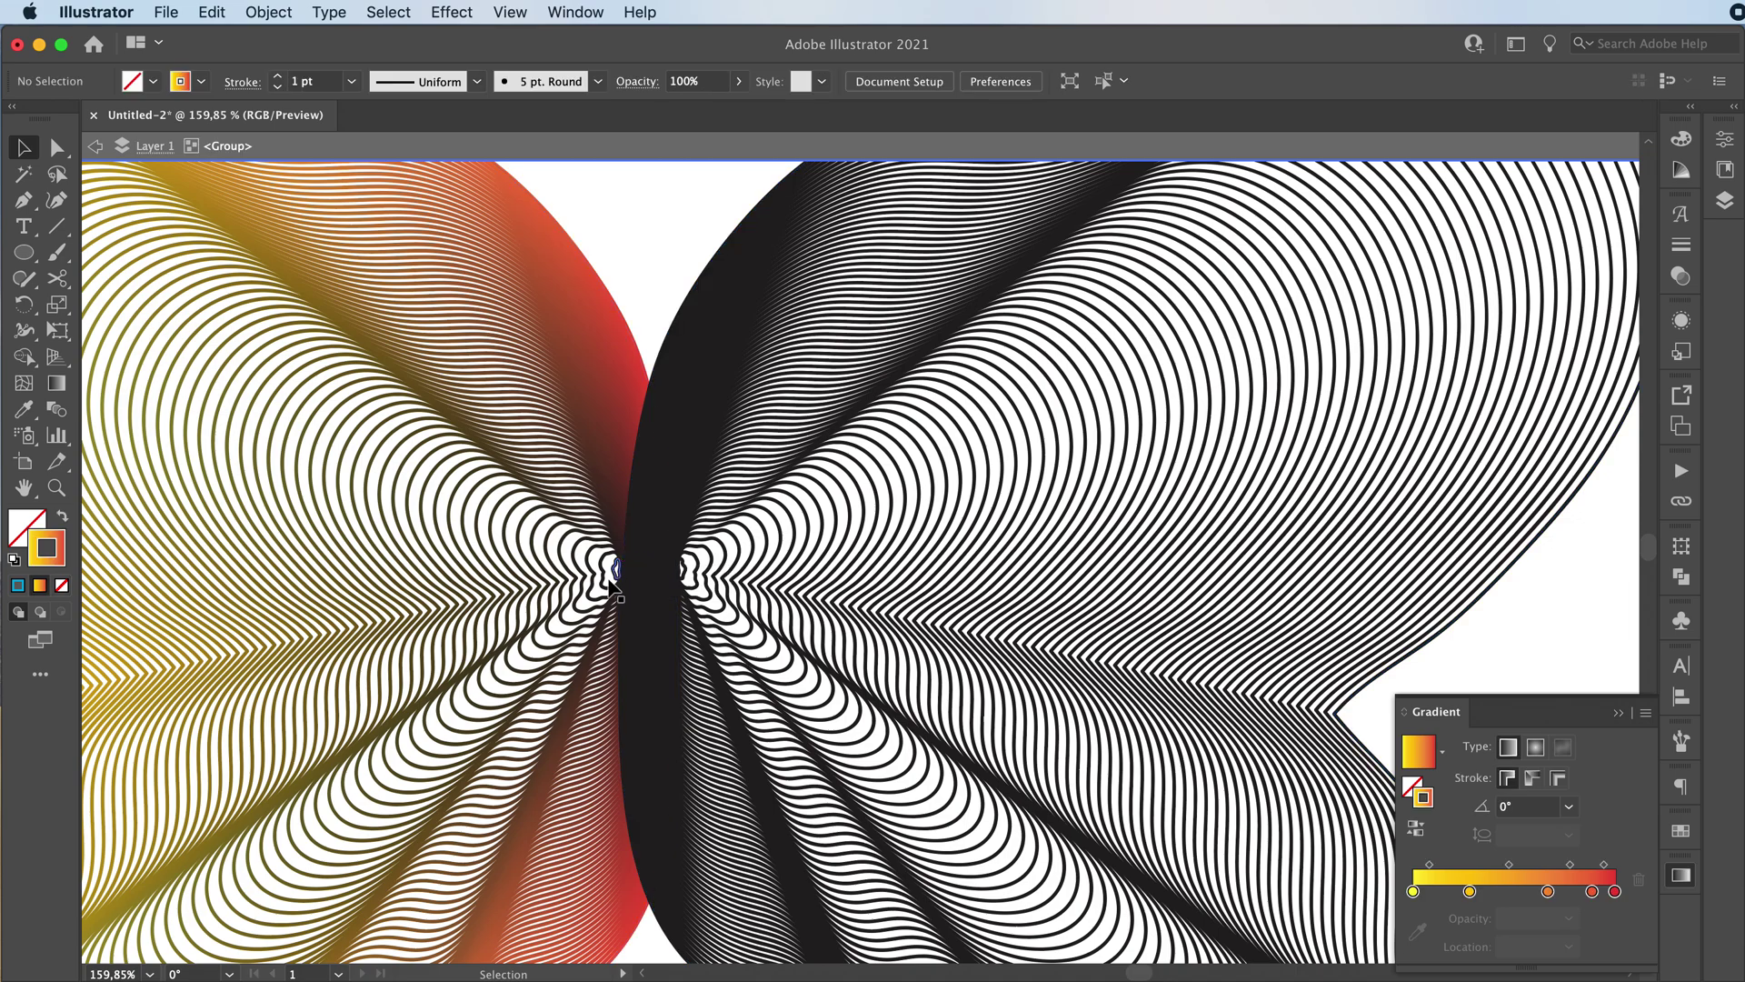
double_click(611, 574)
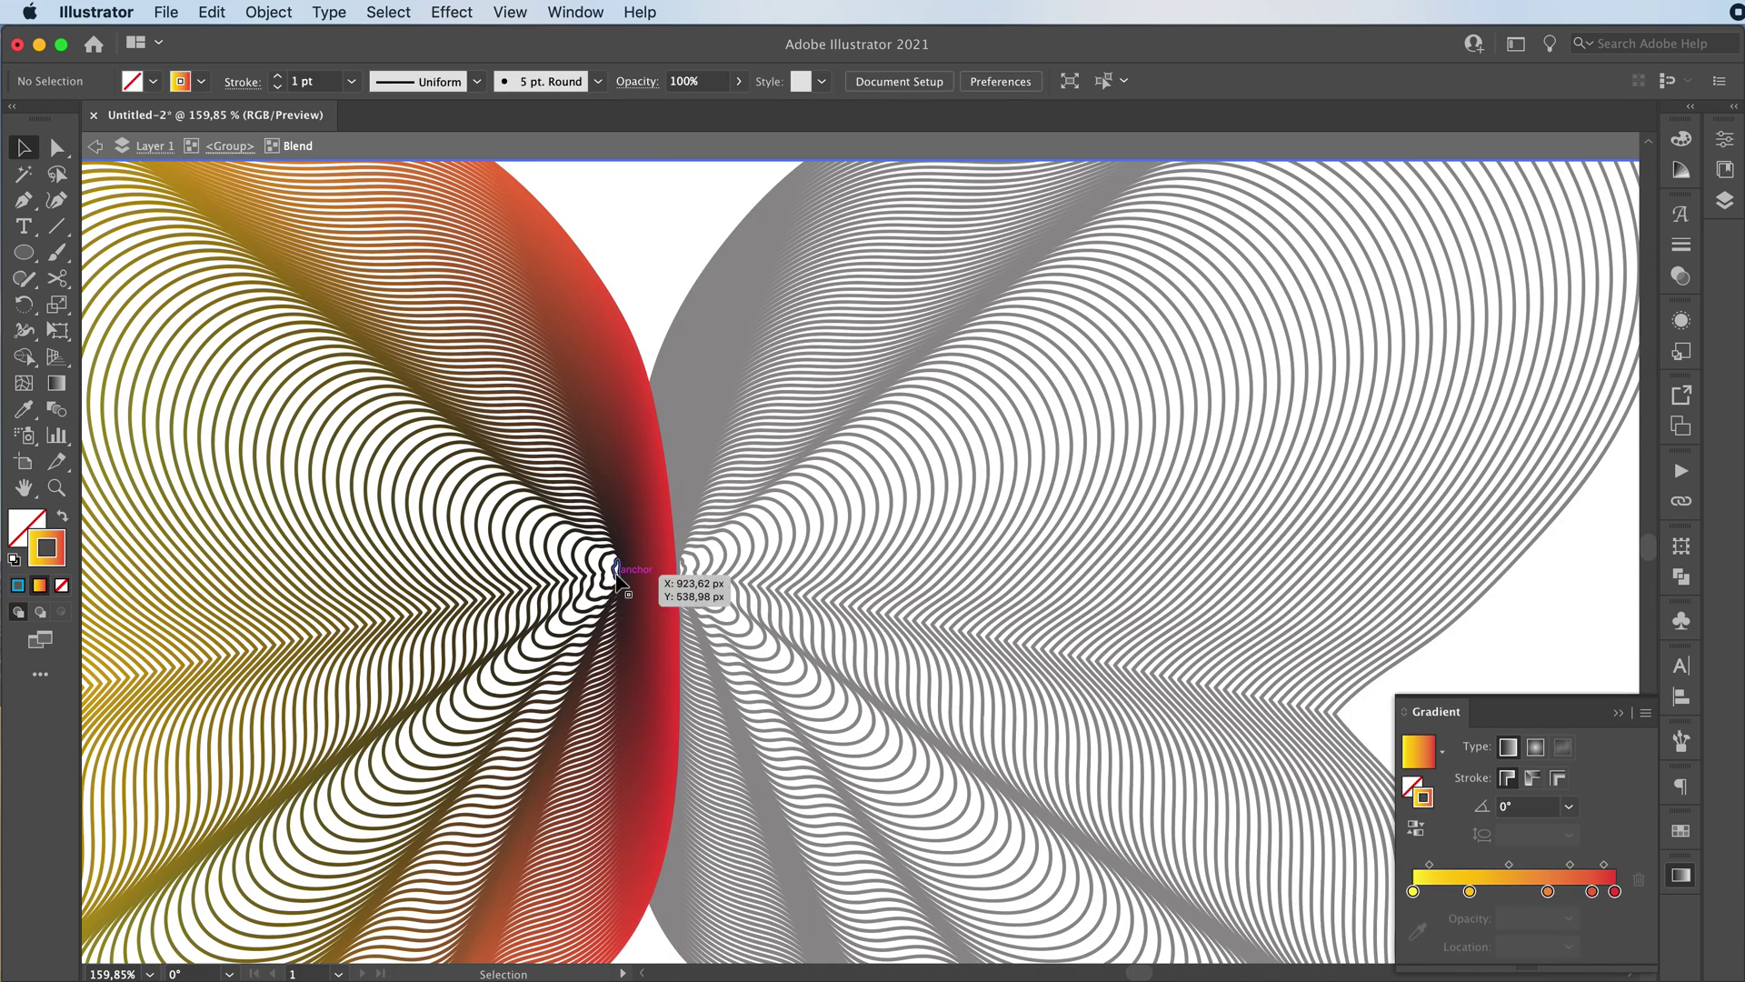
left_click(616, 564)
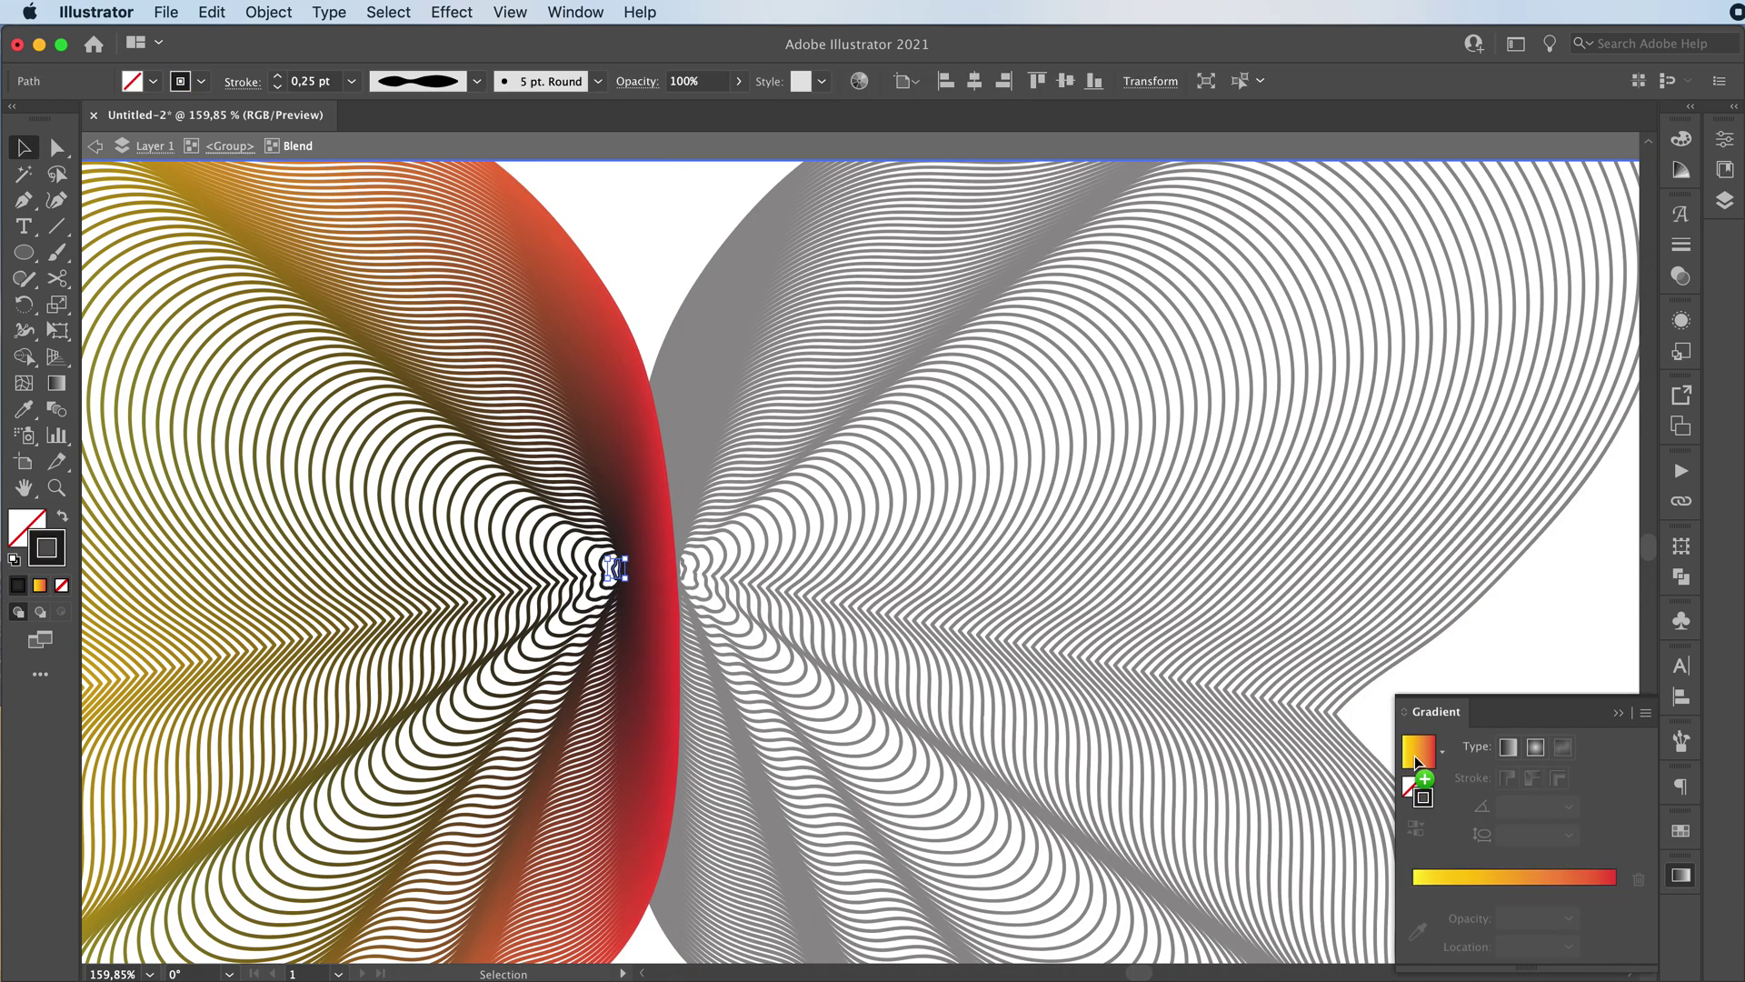
left_click_drag(1415, 755, 1423, 797)
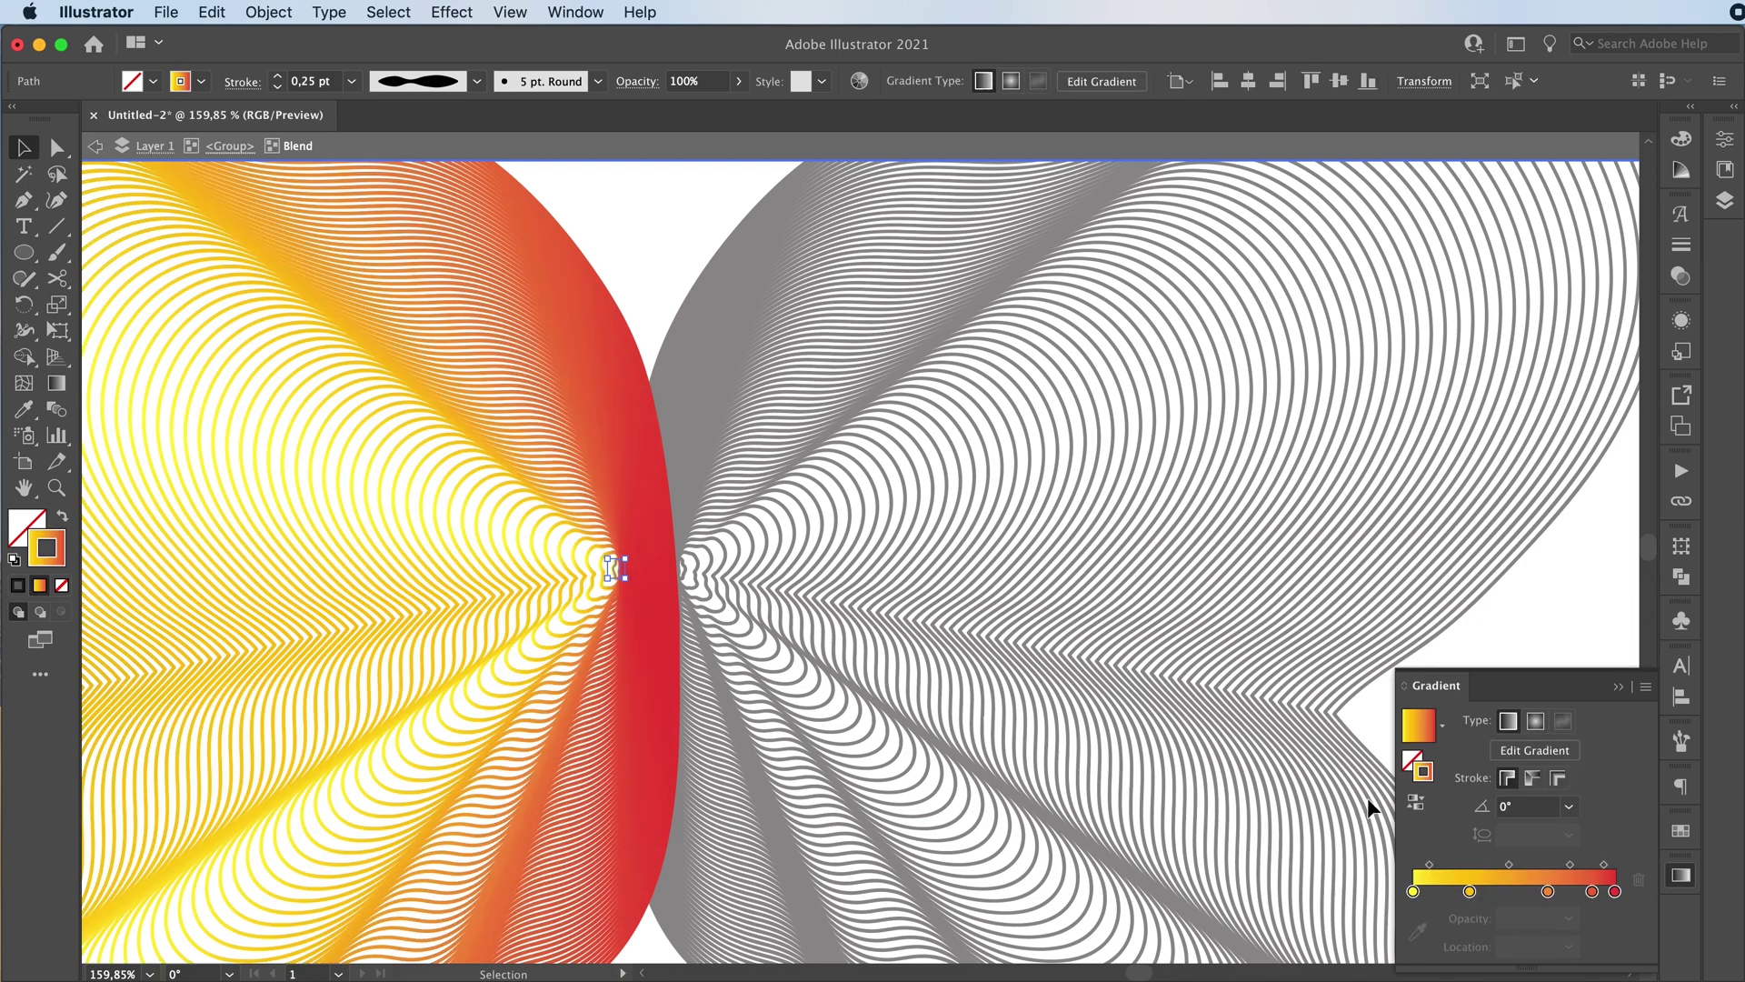
Step: Deselect everything and zoom out to view the whole butterfly
left_click(1614, 685)
left_click(1453, 744)
key("z")
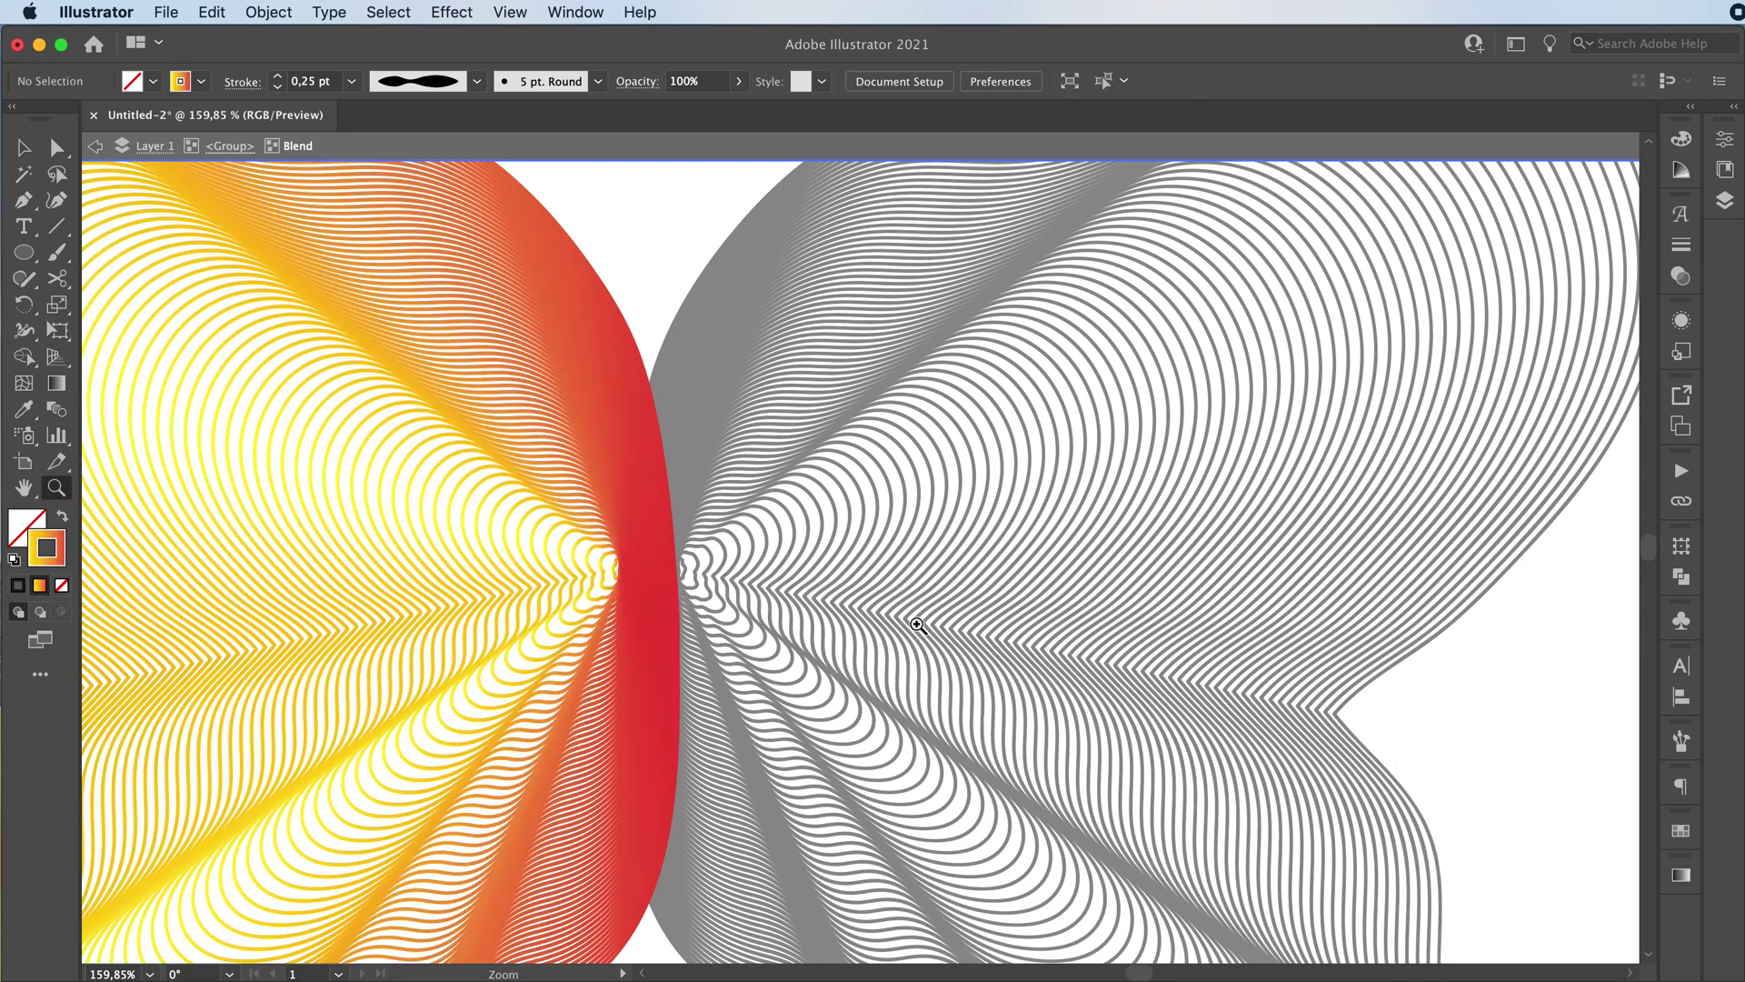
left_click_drag(918, 625, 518, 664)
Step: Step out of the blend isolation and recentre the butterfly in the view
left_click(96, 146)
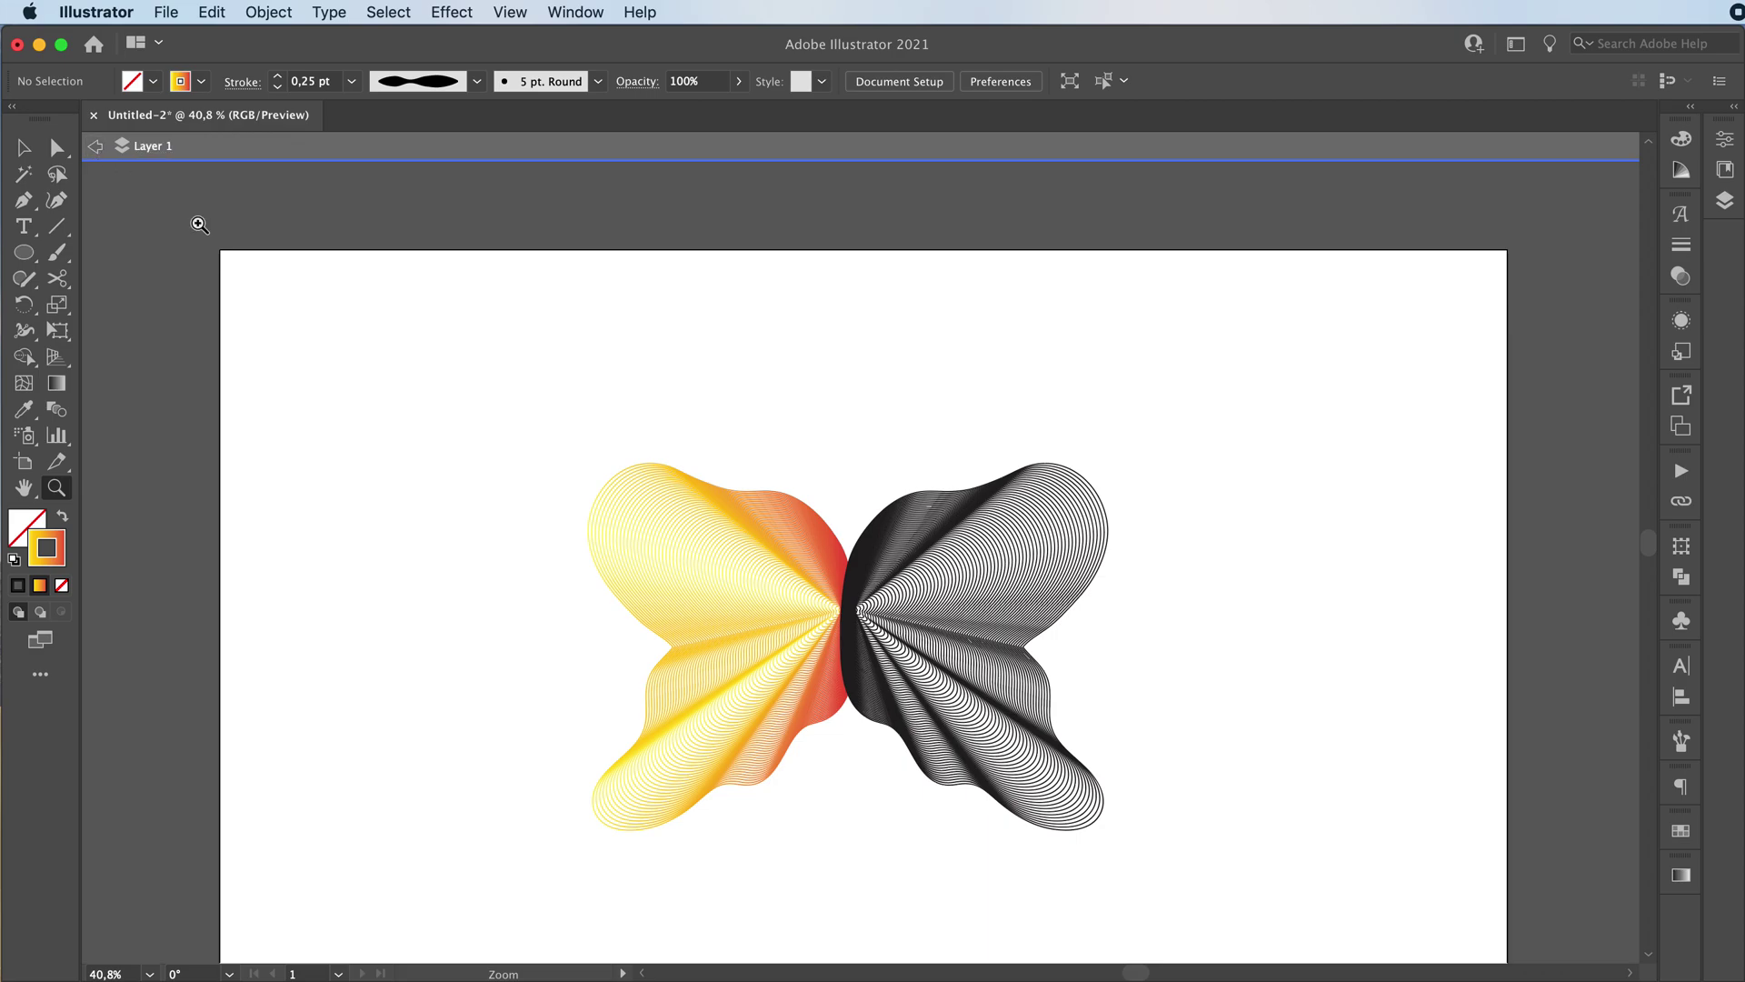
left_click_drag(506, 448, 407, 444)
left_click(96, 147)
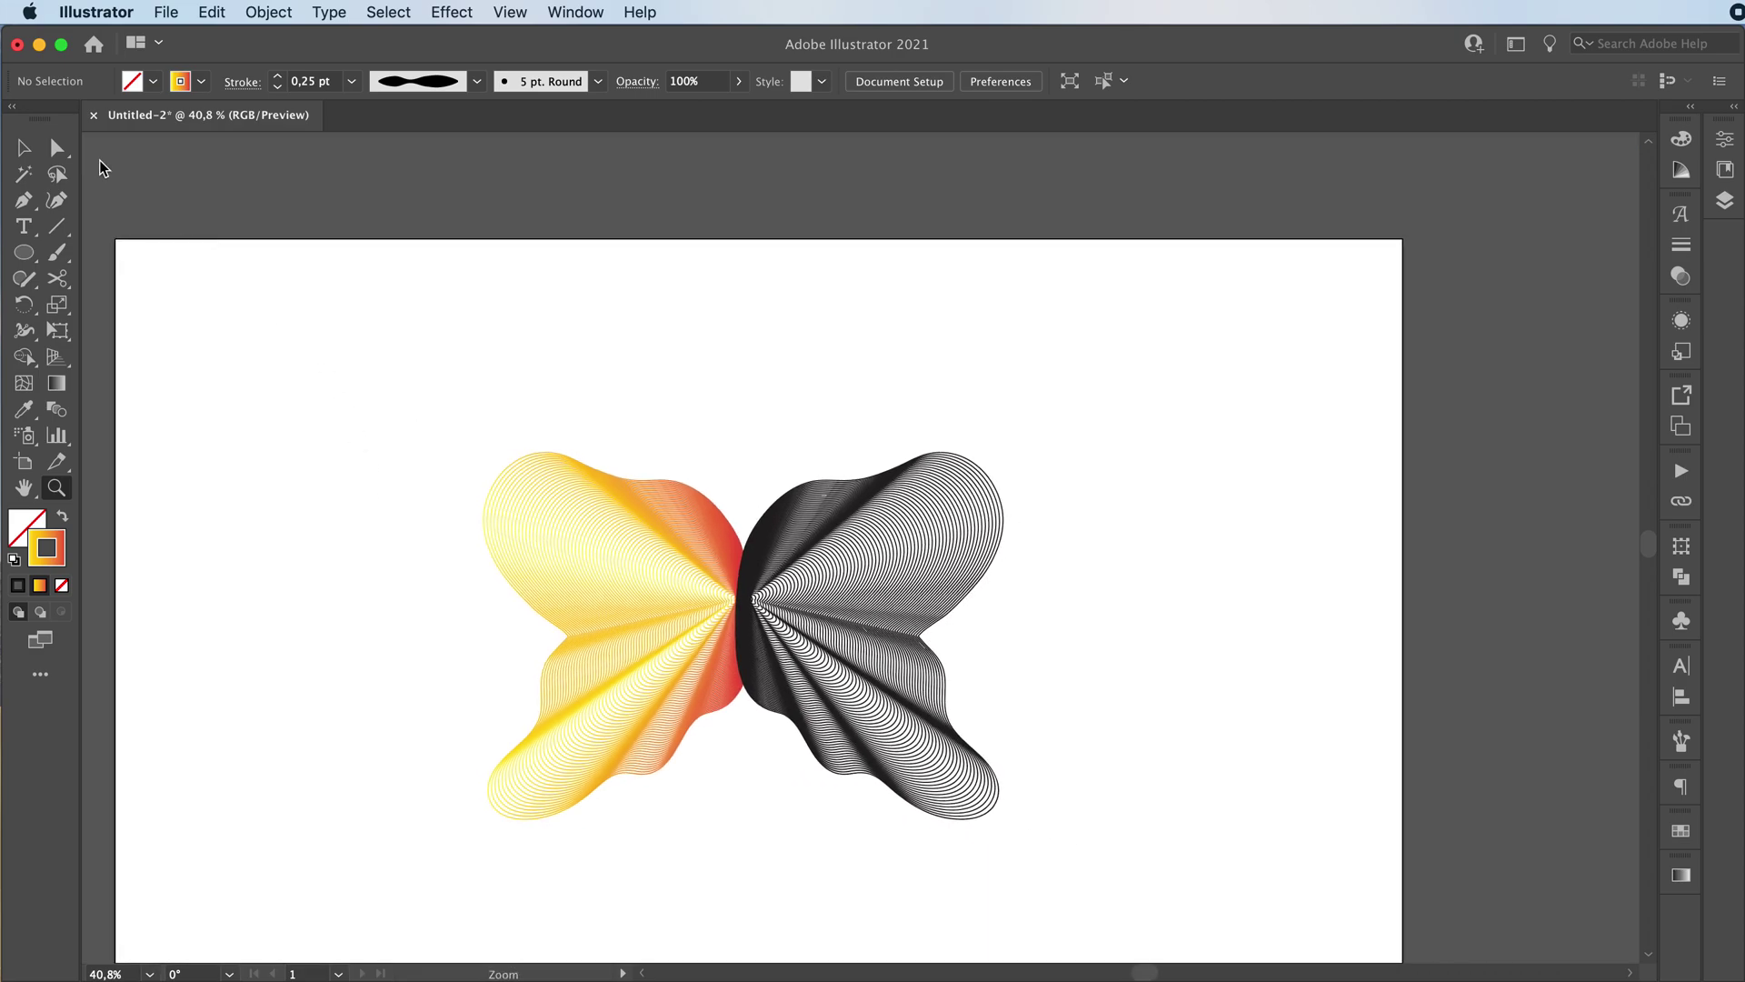
Step: Undo the gradient edits until the left wing's strokes are solid black again
key("b")
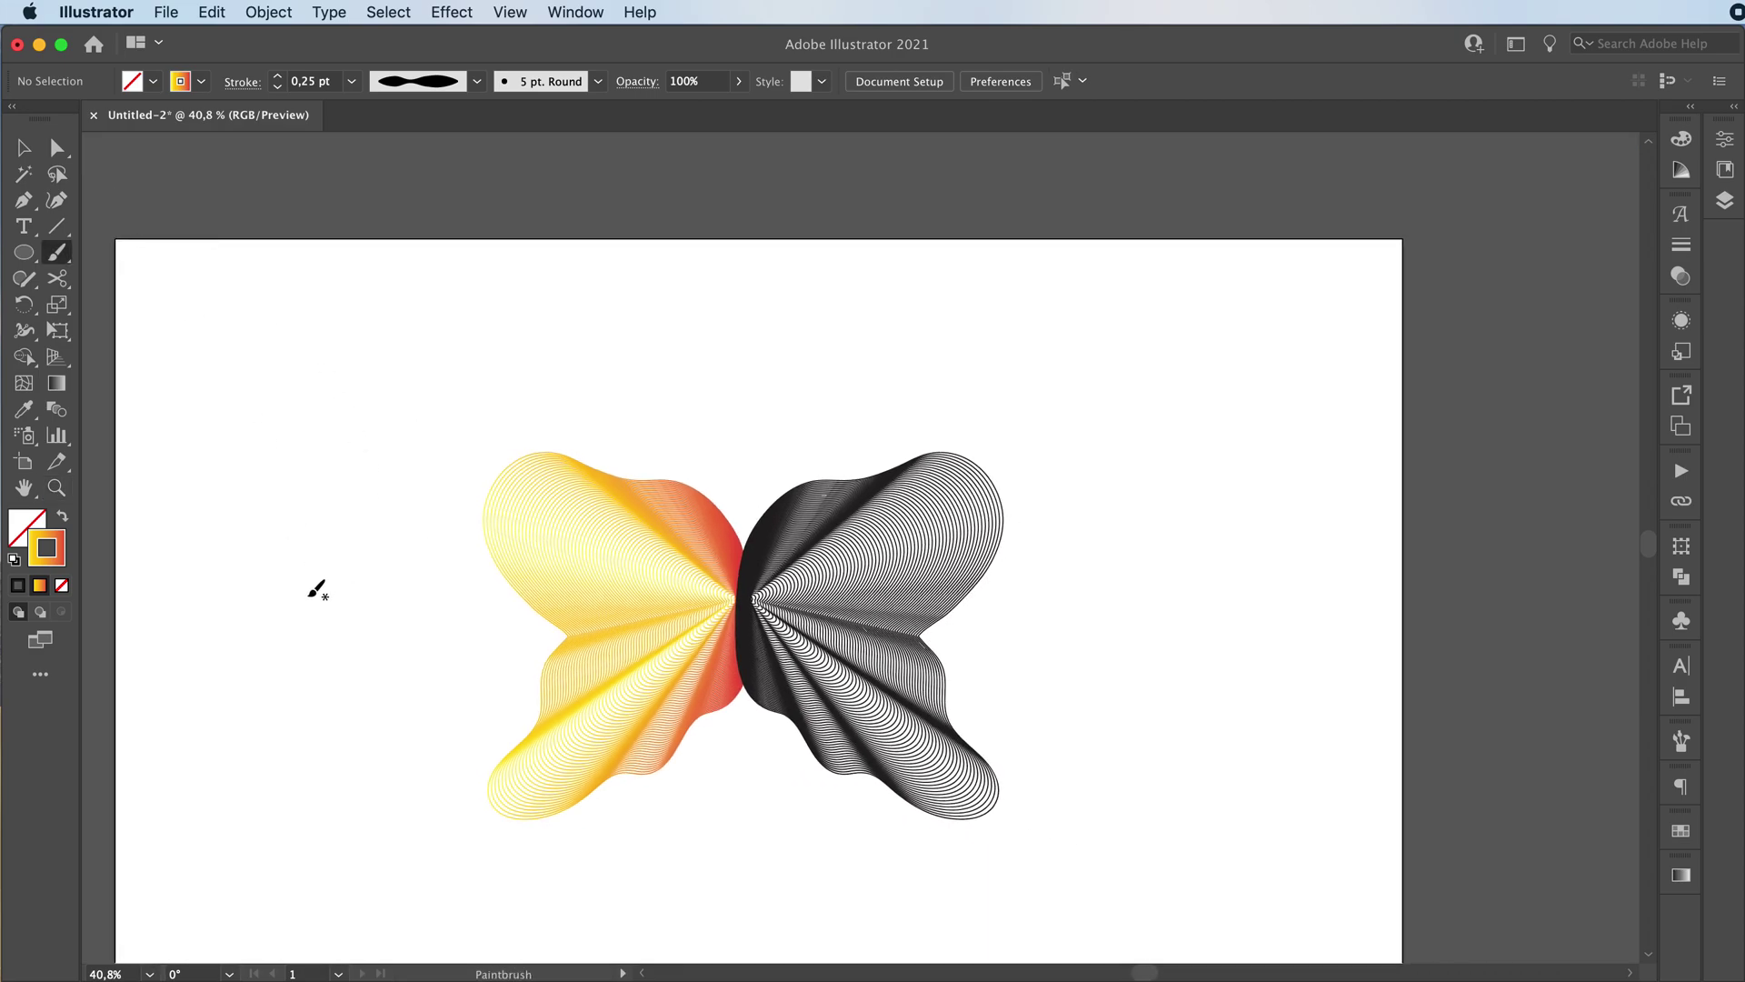
key("v")
key("a")
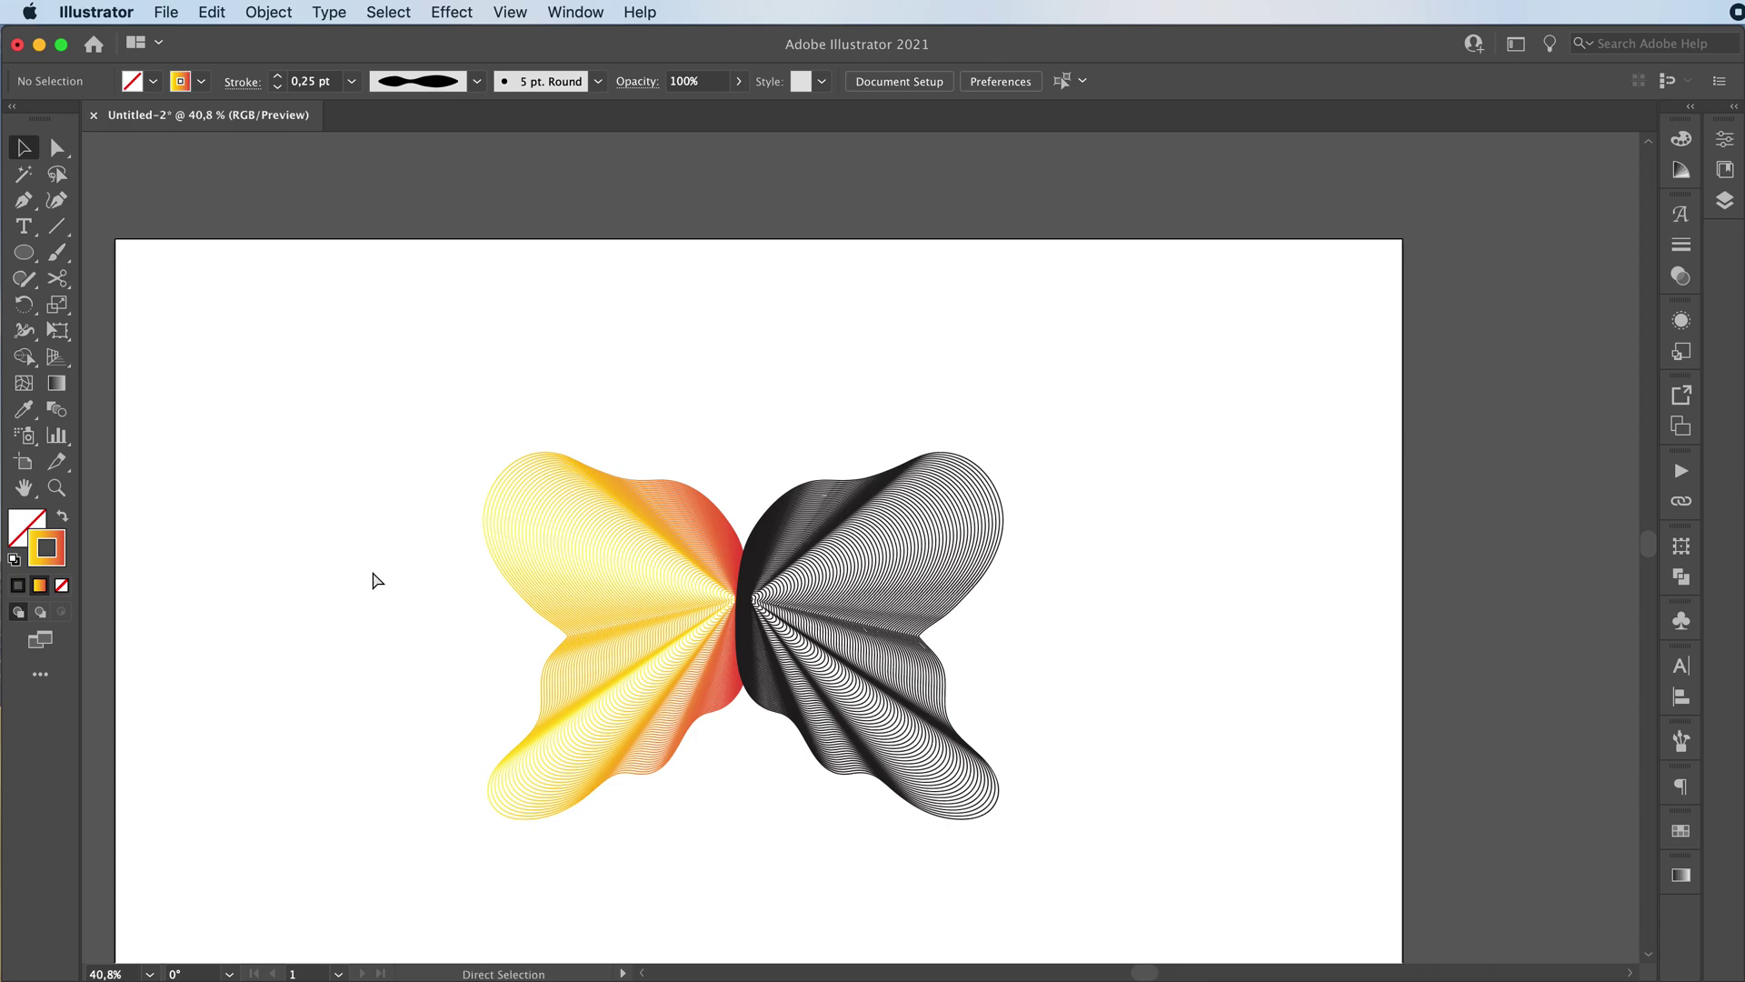
key("super+z")
key("super+z")
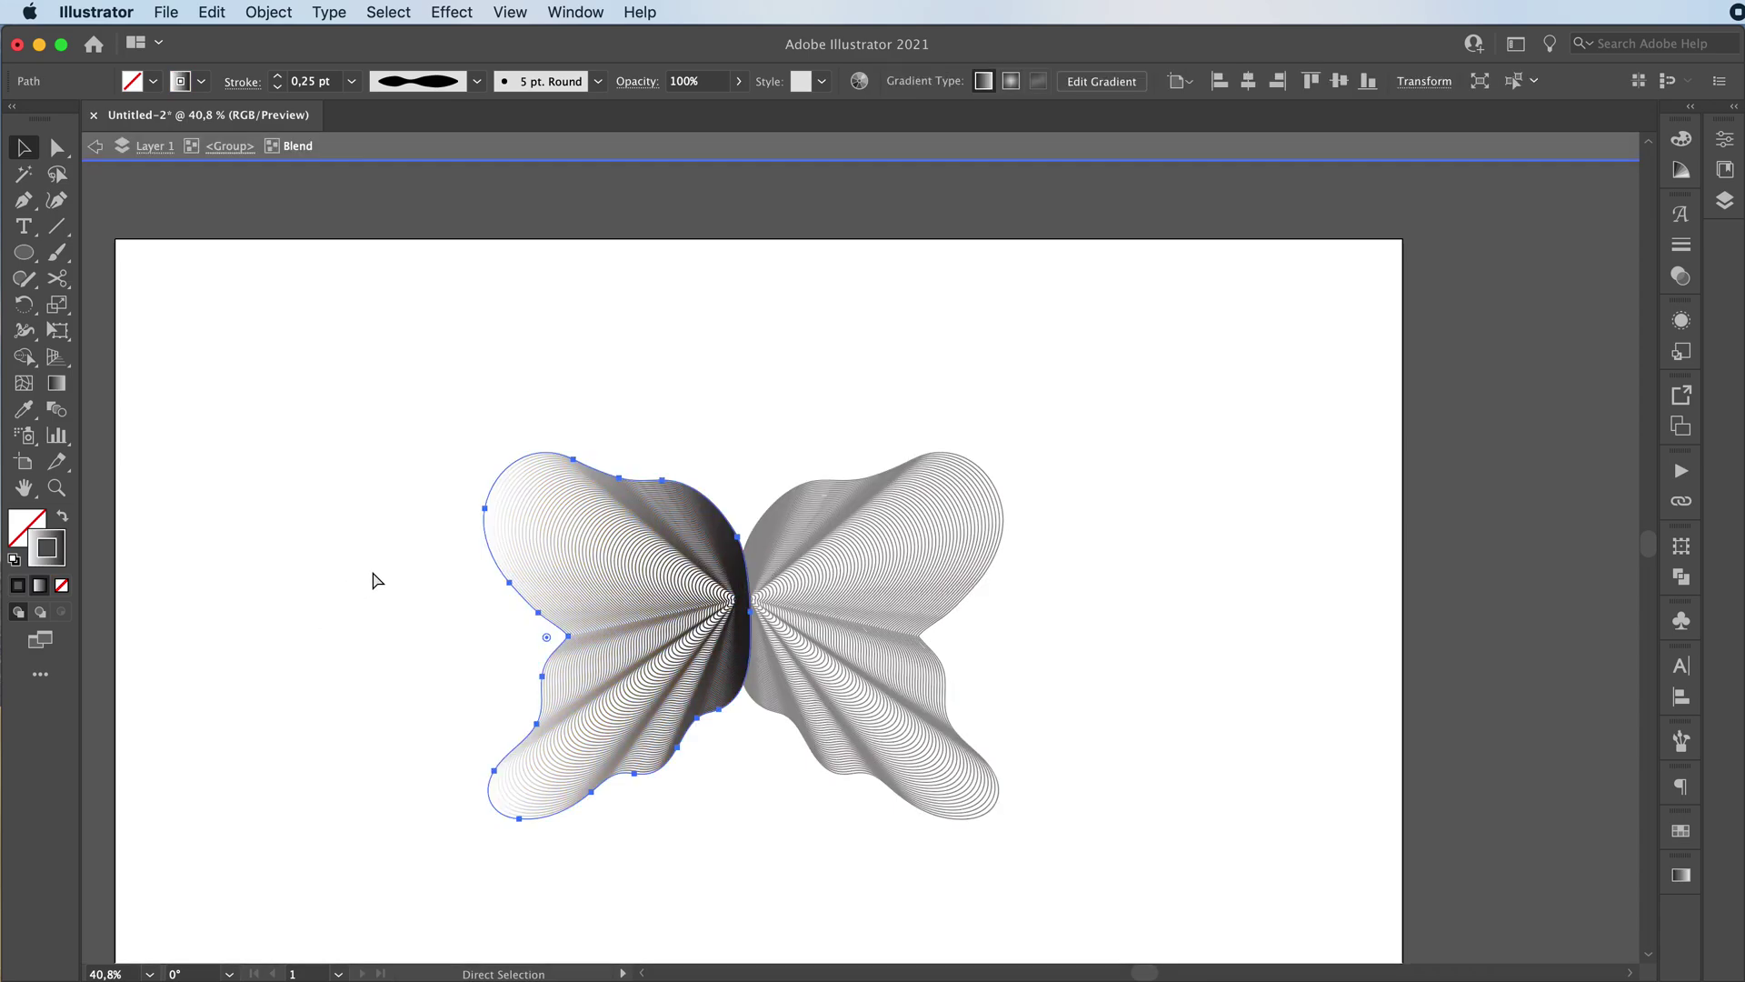
key("super+z")
key("super+z")
key("super+z")
key("super+z")
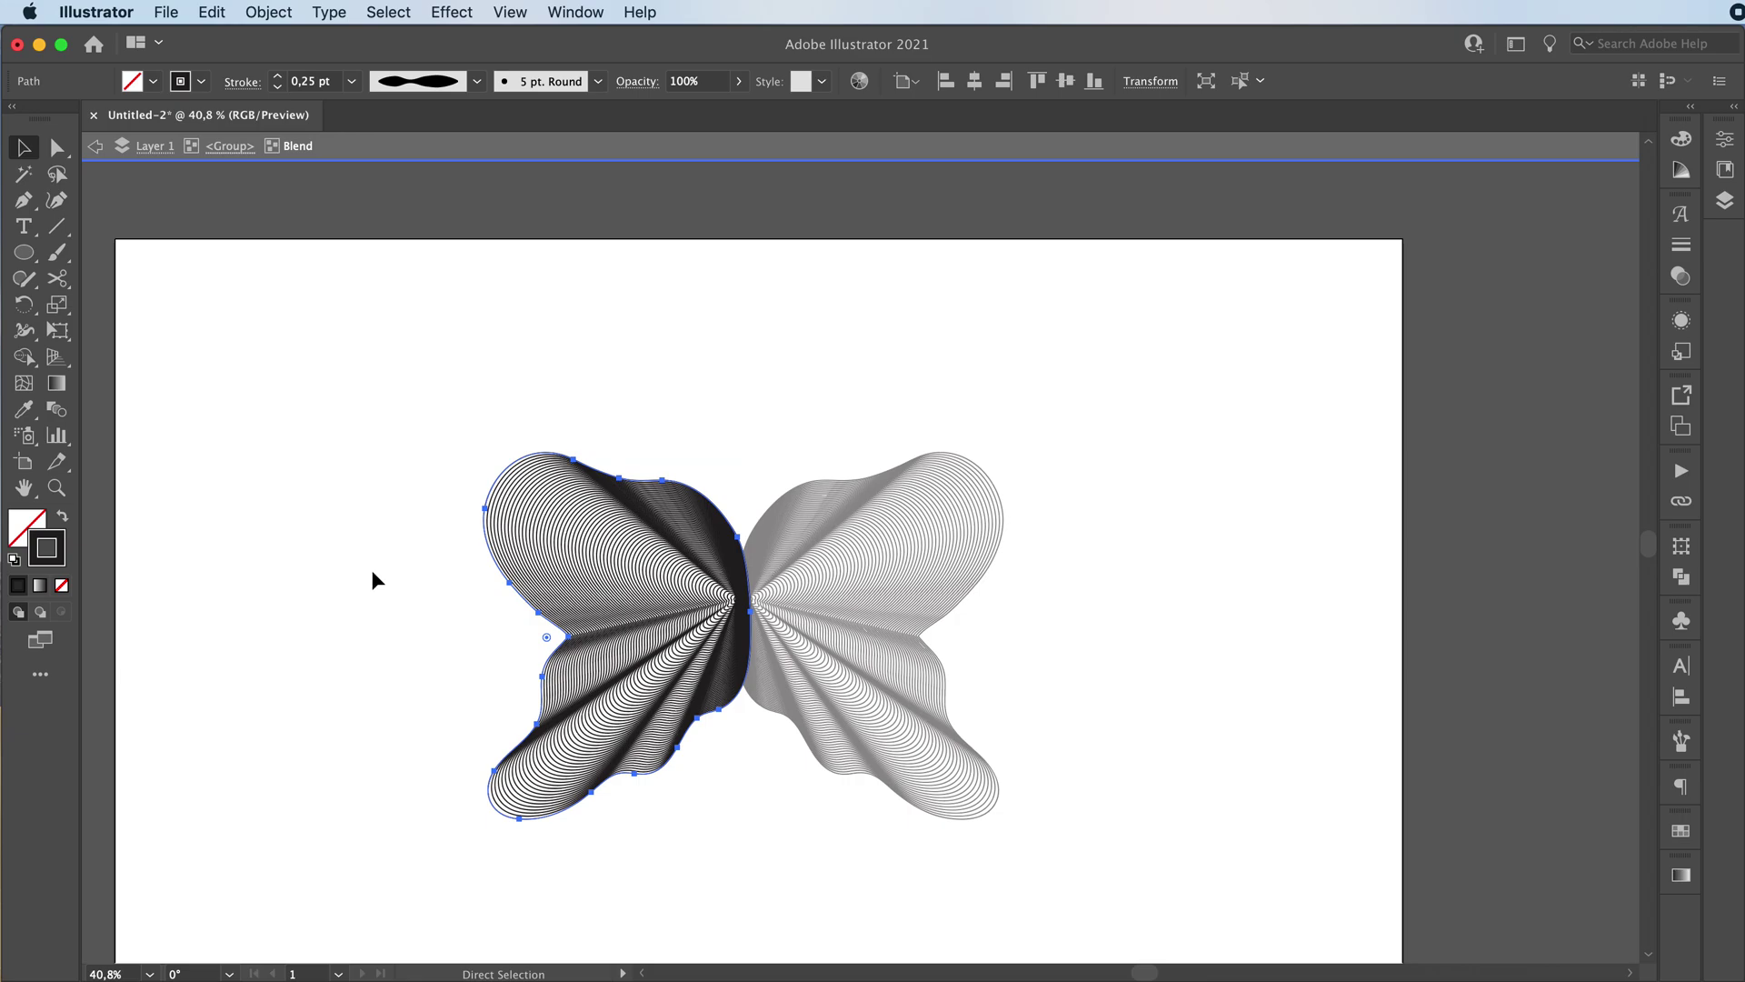
Step: Exit isolation mode from blend to group to layer, returning to normal editing
key("v")
left_click(93, 147)
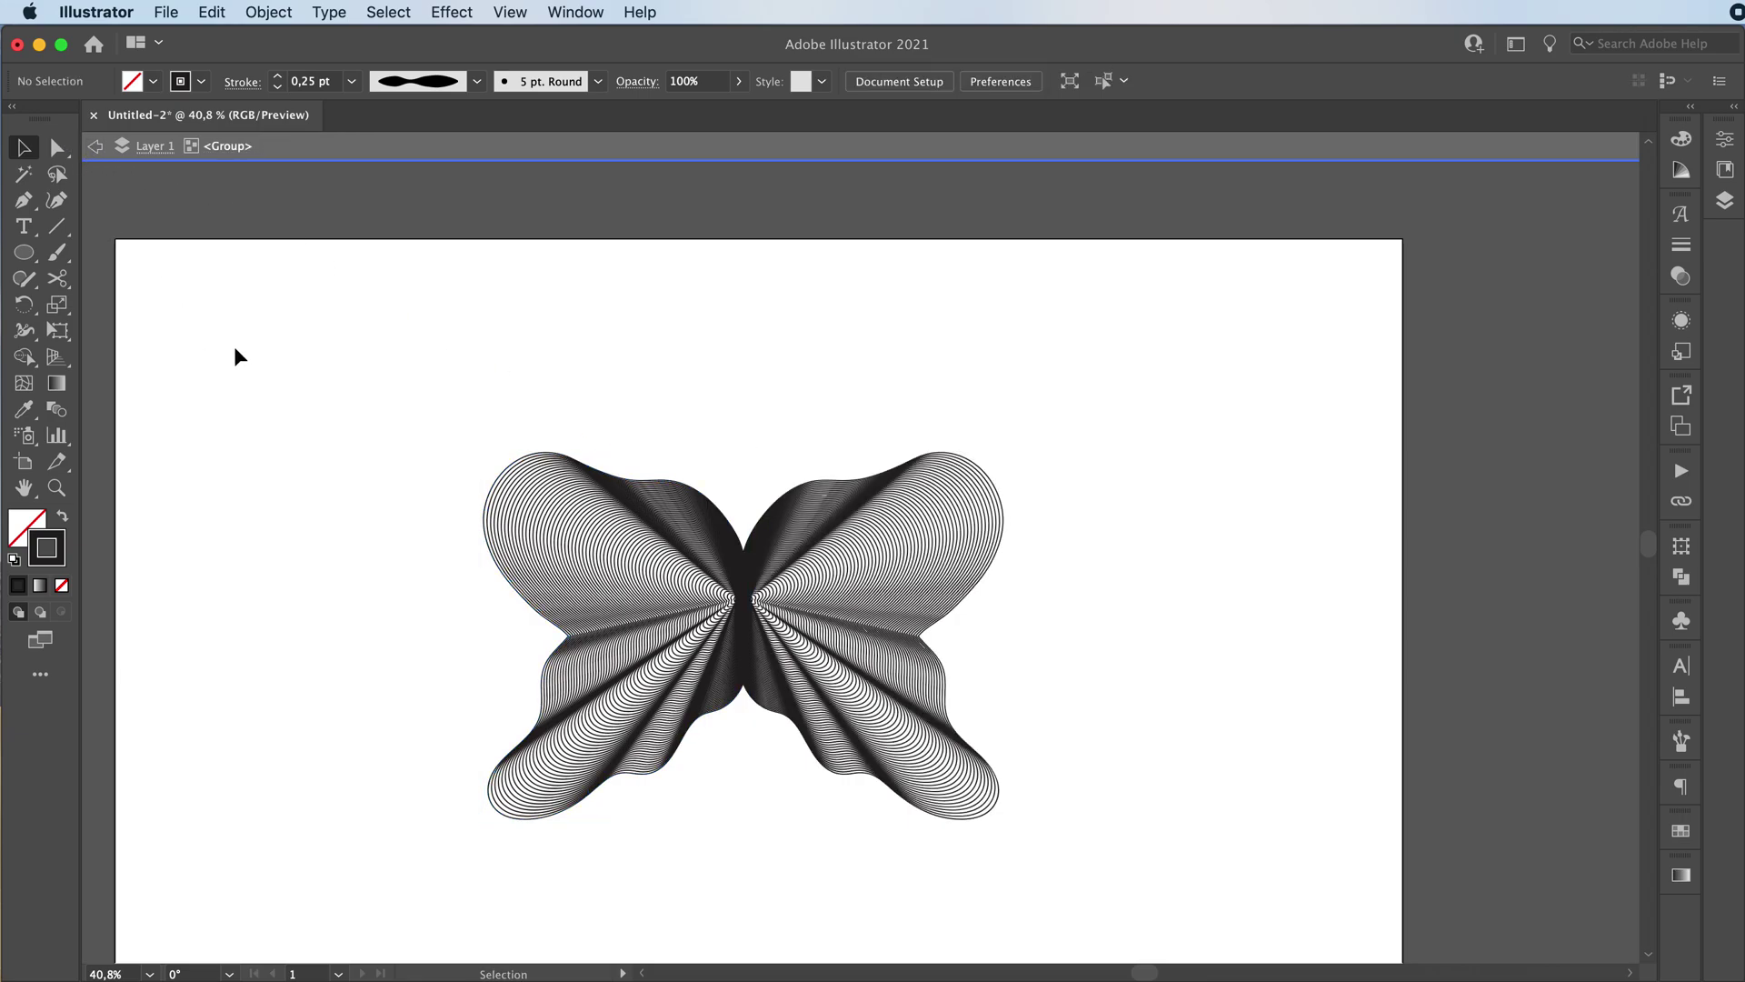
left_click(96, 148)
left_click(96, 149)
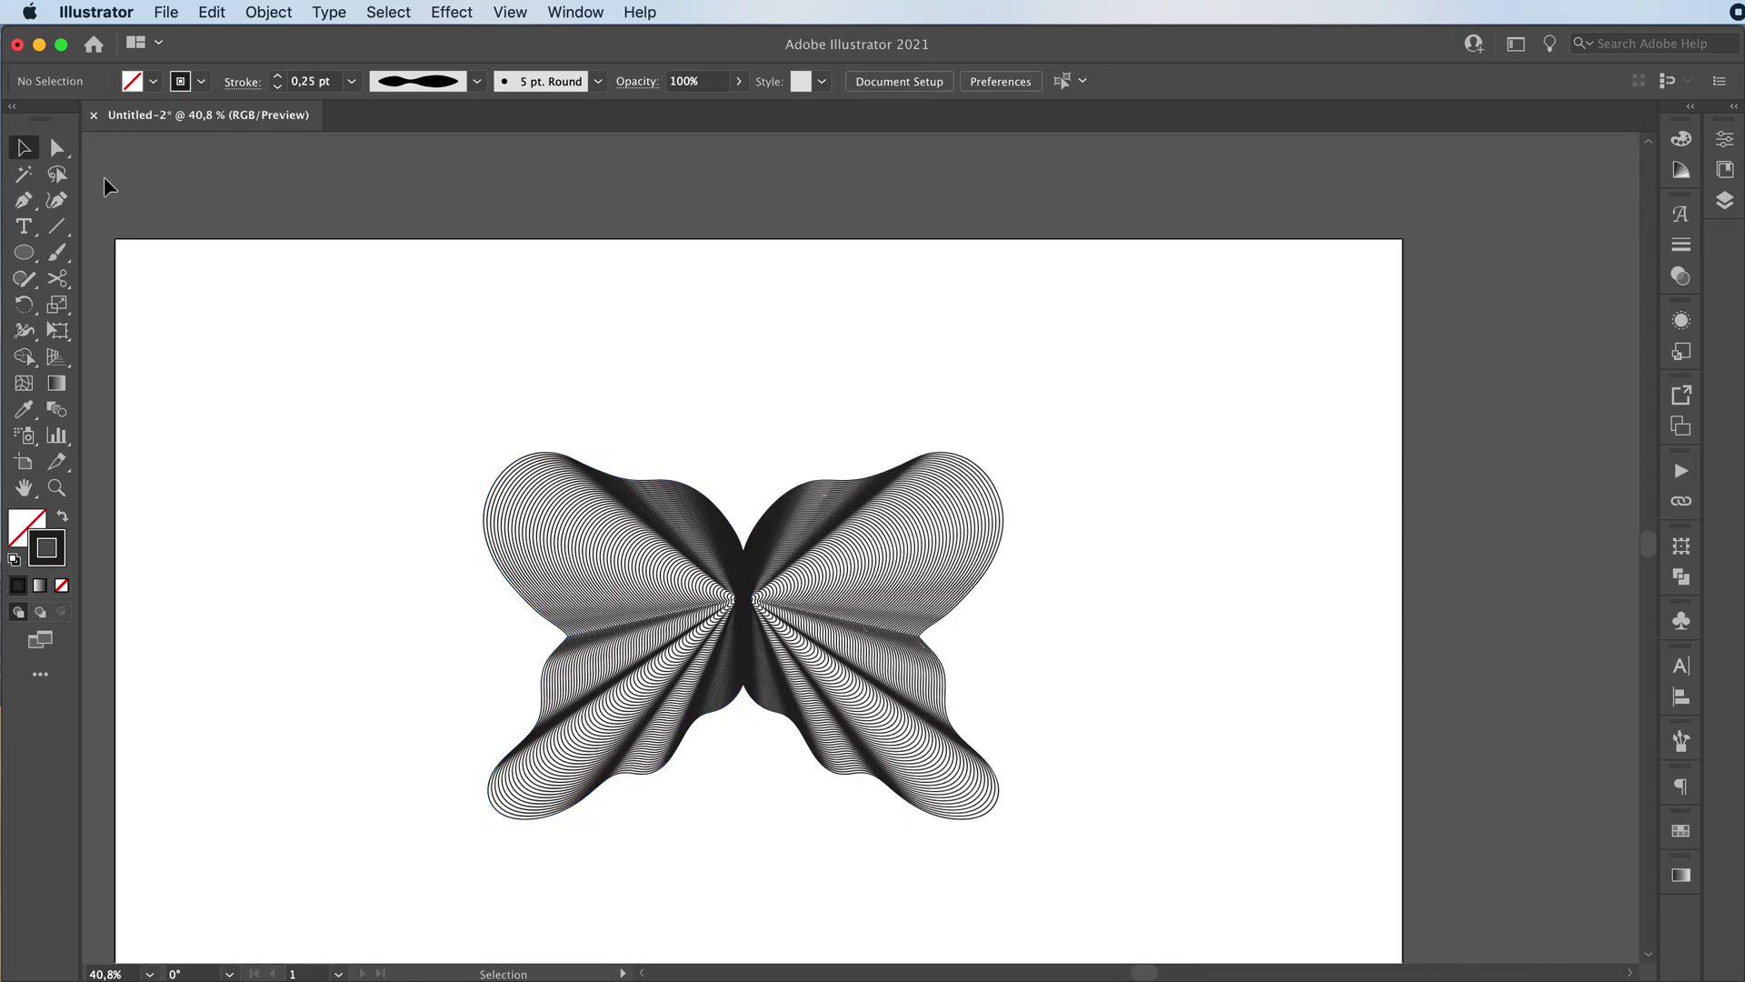